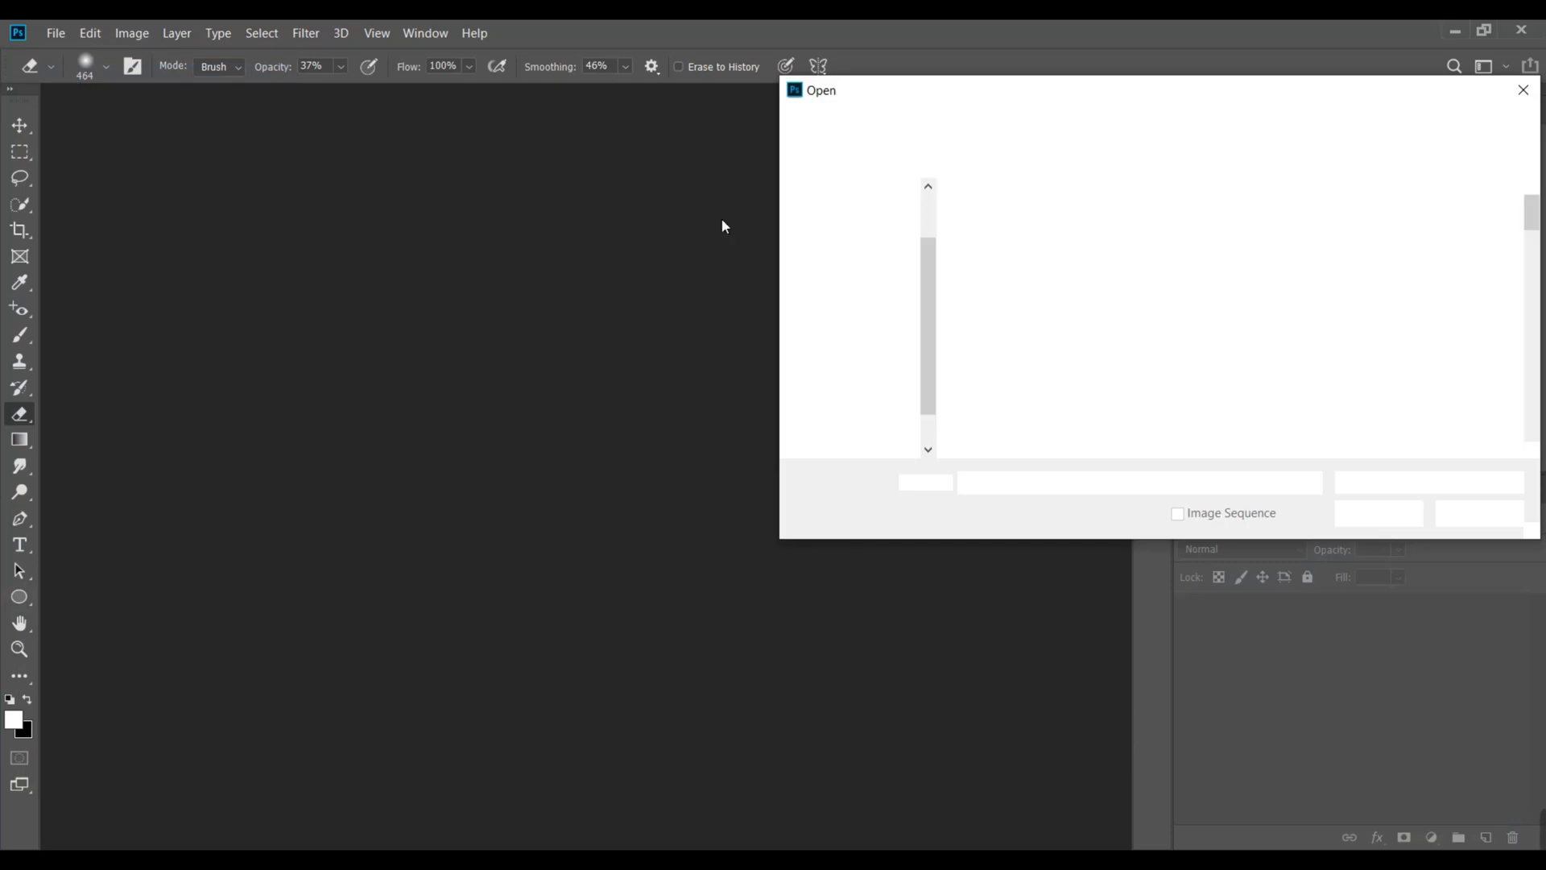
Open the SQUID GAME poster image from the Desktop and unlock its background layer
click(856, 247)
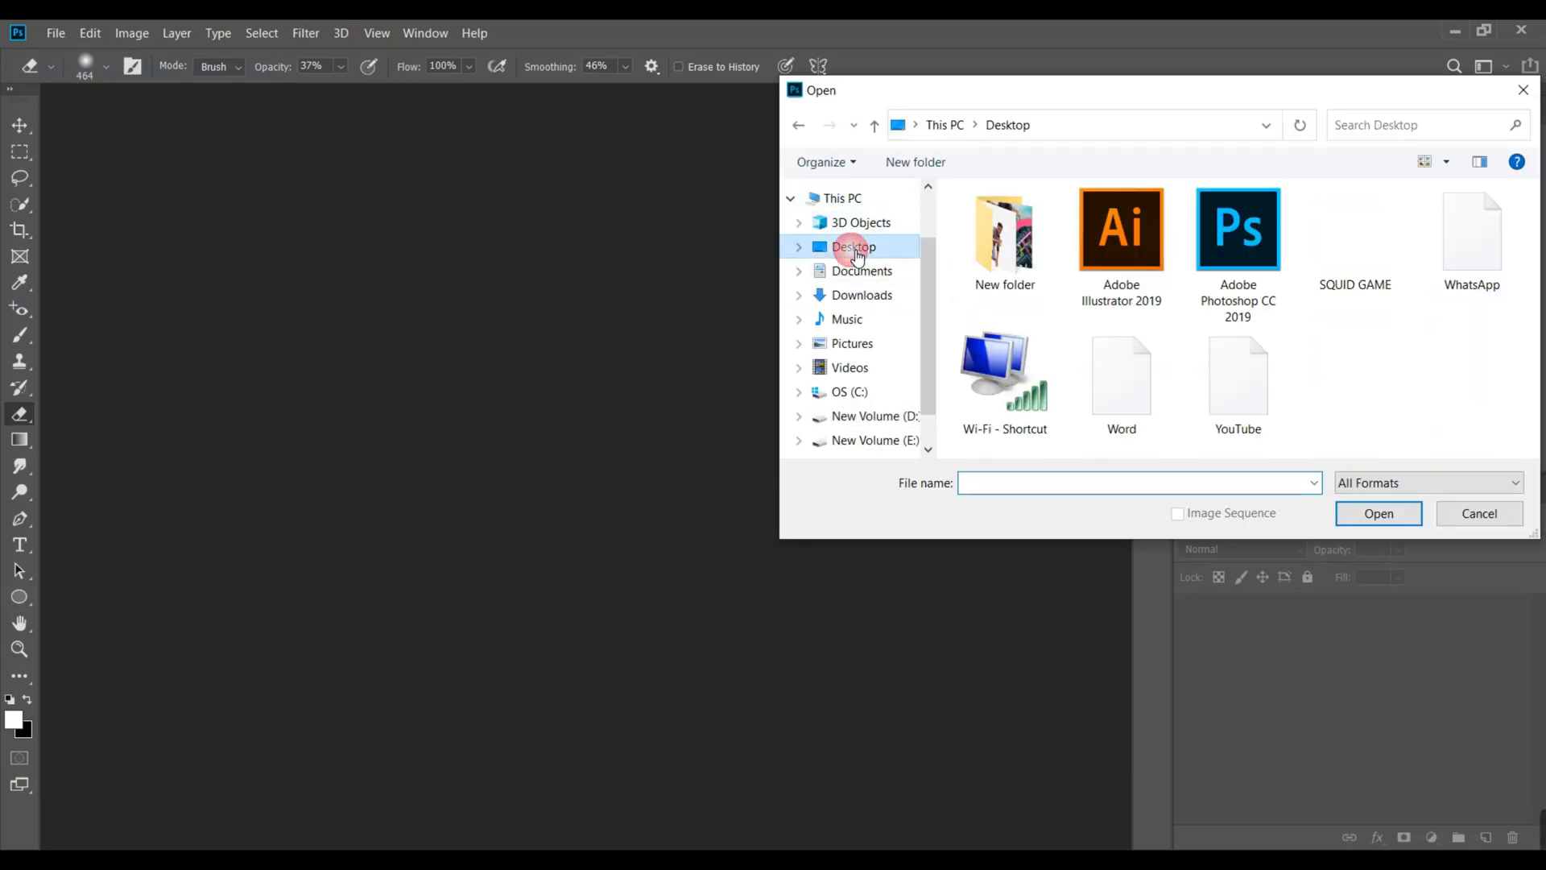
click(1337, 261)
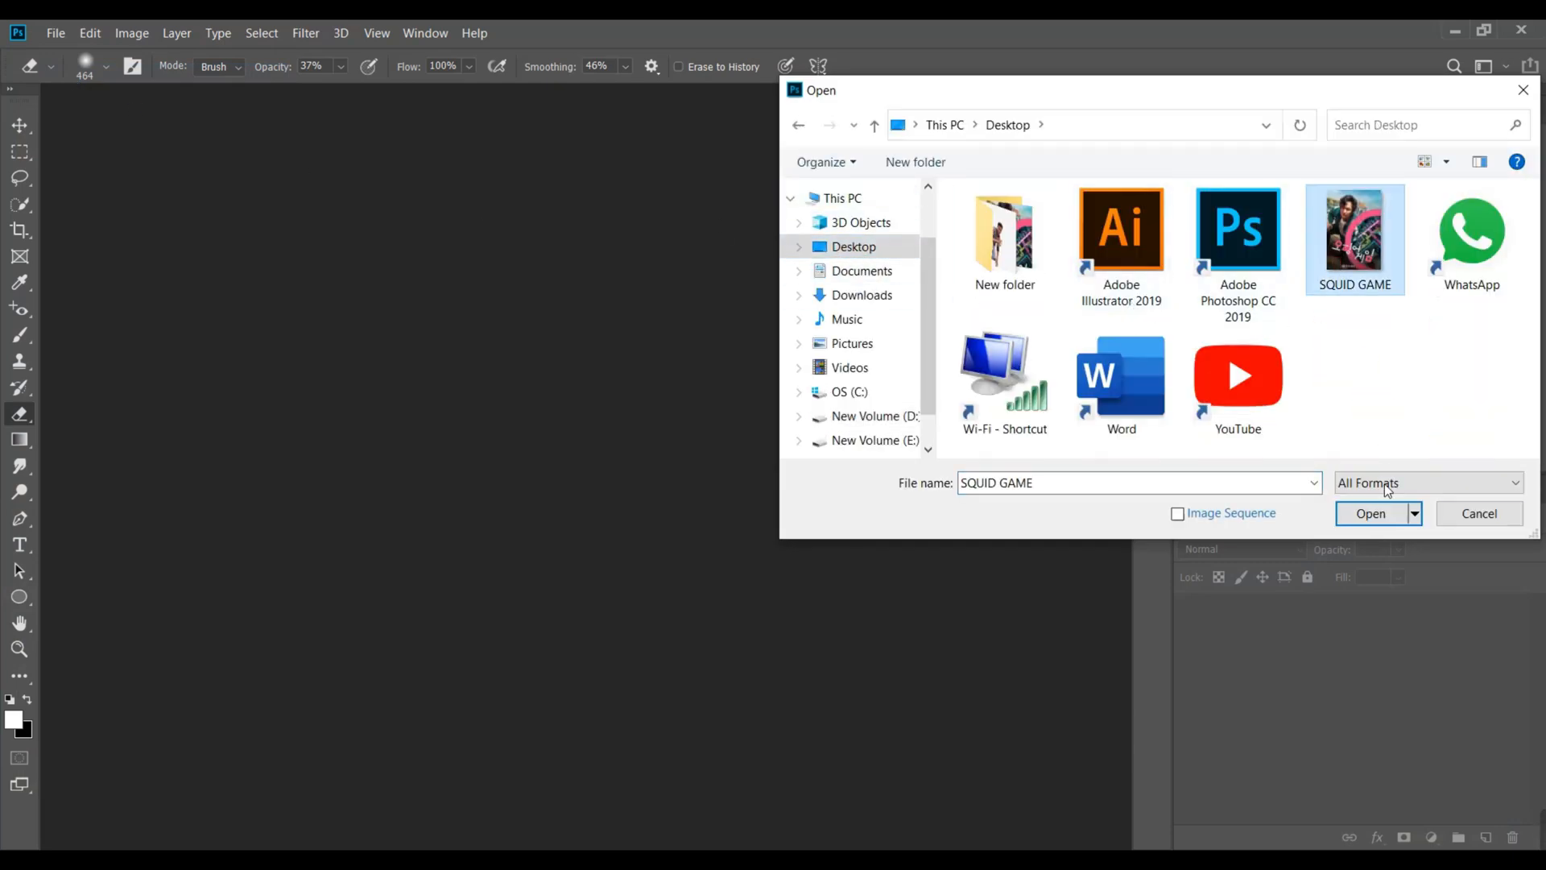
click(1382, 515)
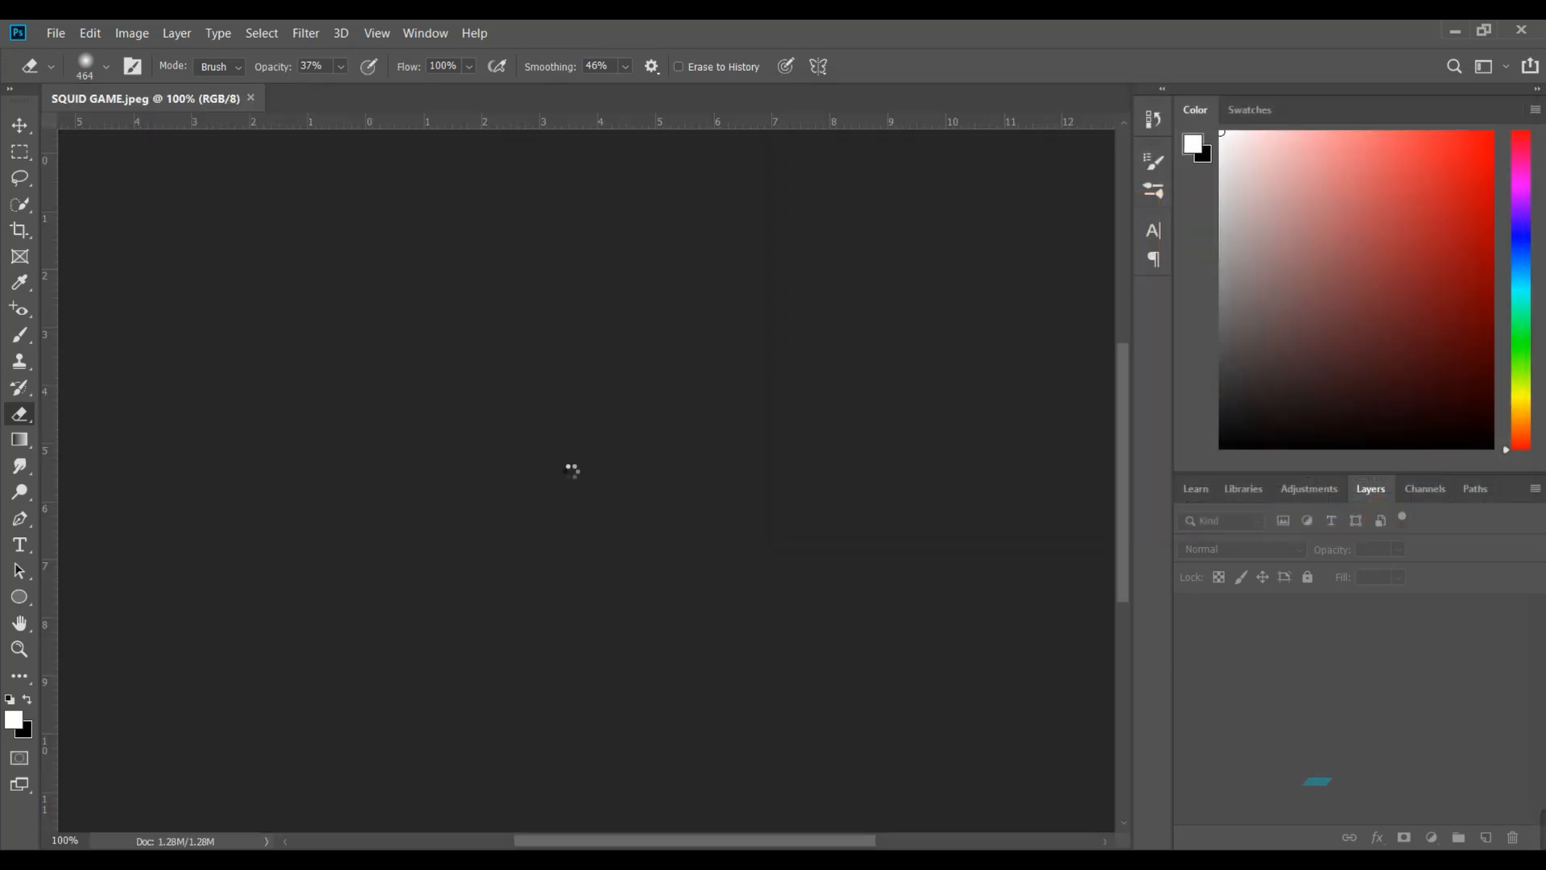
click(17, 123)
key(ctrl+0)
click(1516, 622)
click(55, 33)
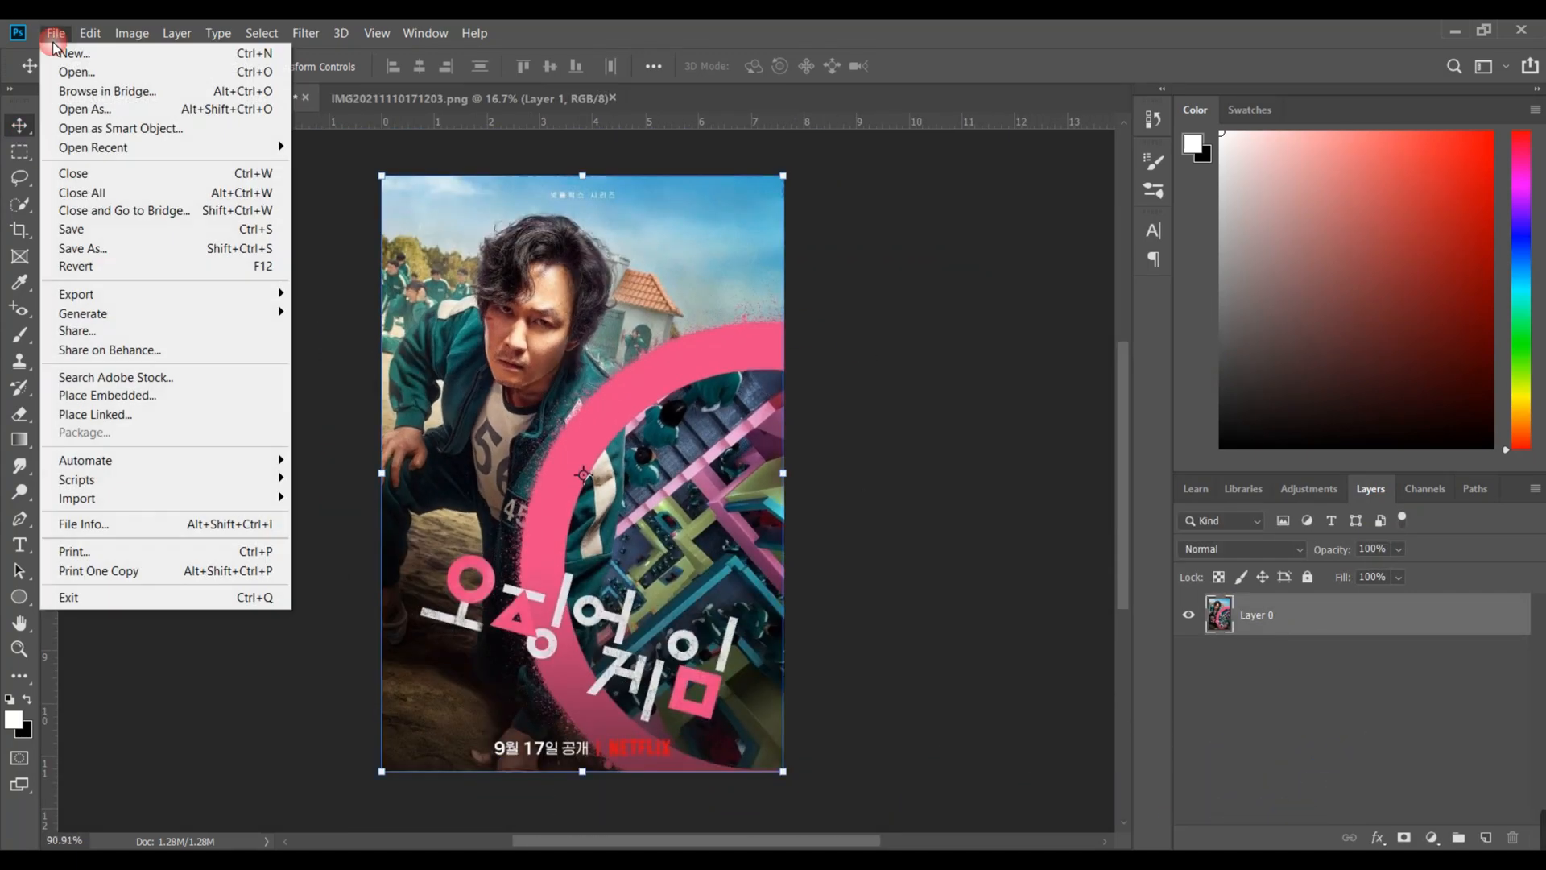
click(89, 390)
right_click(483, 555)
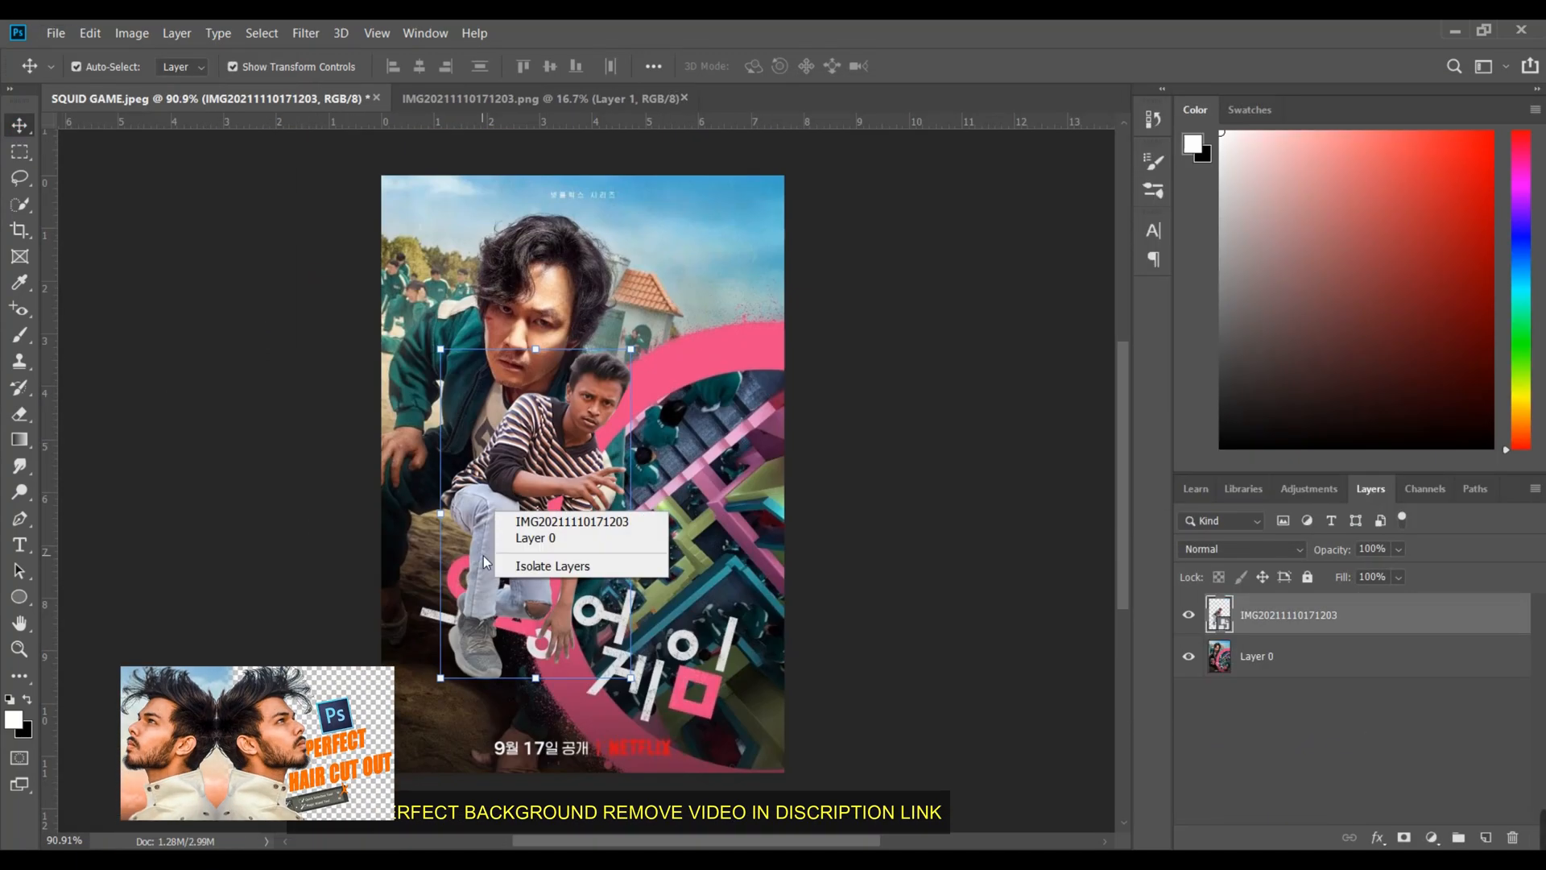
click(485, 554)
key(ctrl+t)
right_click(485, 550)
click(548, 805)
Enlarge the placed portrait and move it over the poster's main character
drag(642, 498, 580, 388)
drag(718, 631, 1033, 821)
scroll(801, 480, down, 9)
drag(944, 188, 910, 278)
scroll(713, 471, up, 8)
drag(957, 335, 970, 407)
click(224, 368)
key(ctrl+t)
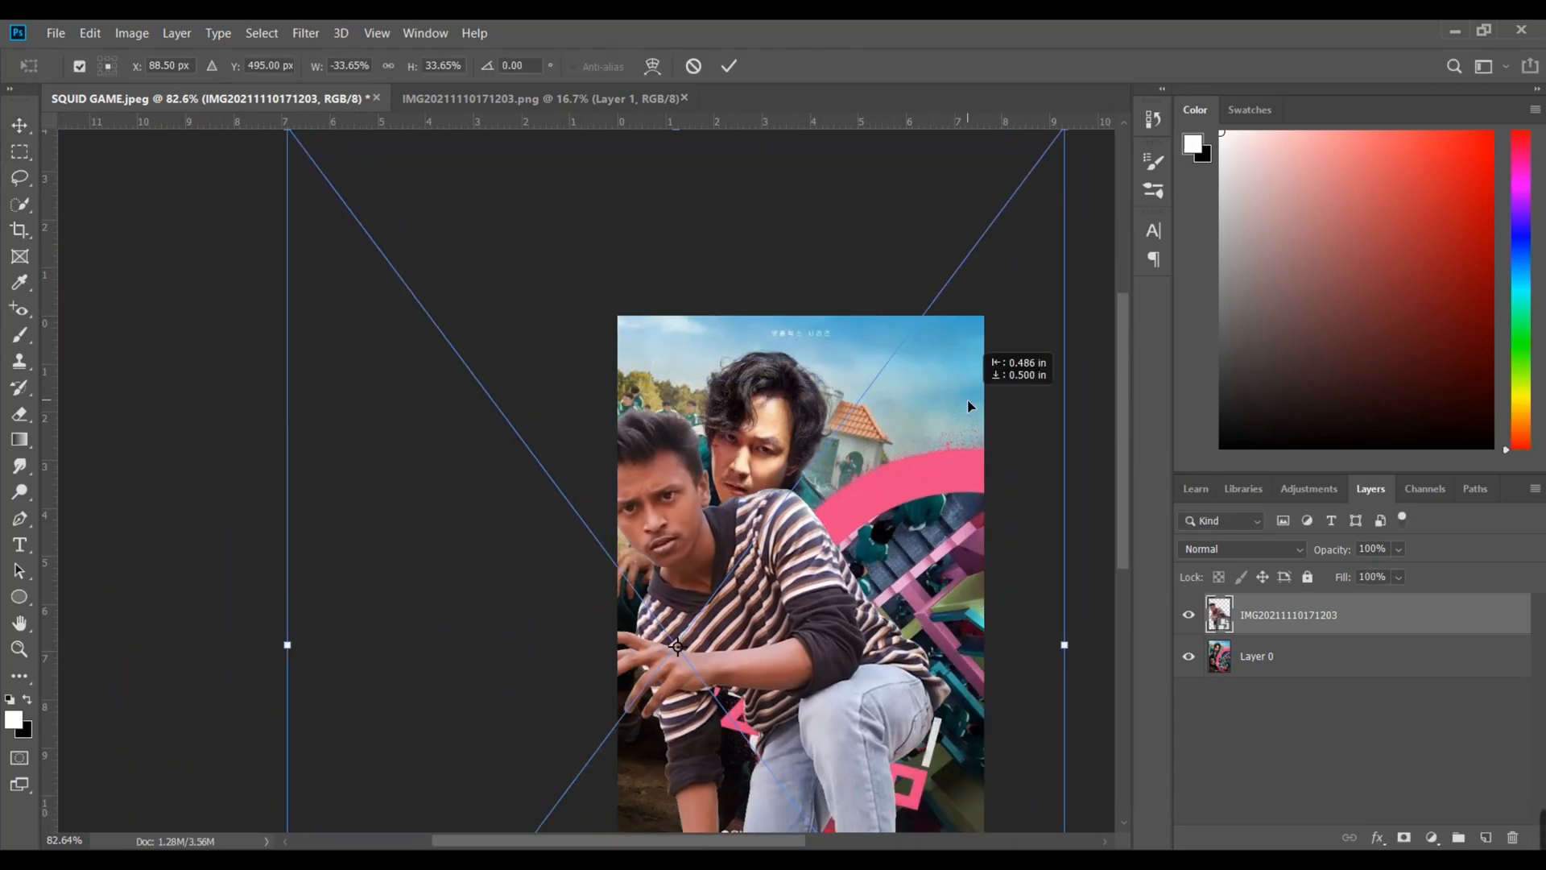
scroll(963, 398, down, 9)
drag(1016, 302, 1038, 443)
drag(902, 517, 807, 627)
Align the portrait's face with the poster character's face using reduced layer opacity, then restore the opacity to 100%
scroll(897, 554, up, 12)
click(1399, 549)
drag(1428, 572, 1360, 572)
scroll(896, 434, down, 11)
click(1095, 371)
drag(1097, 360, 1065, 371)
scroll(831, 412, up, 13)
drag(834, 412, 842, 368)
click(1398, 550)
drag(1405, 572, 1470, 573)
click(19, 125)
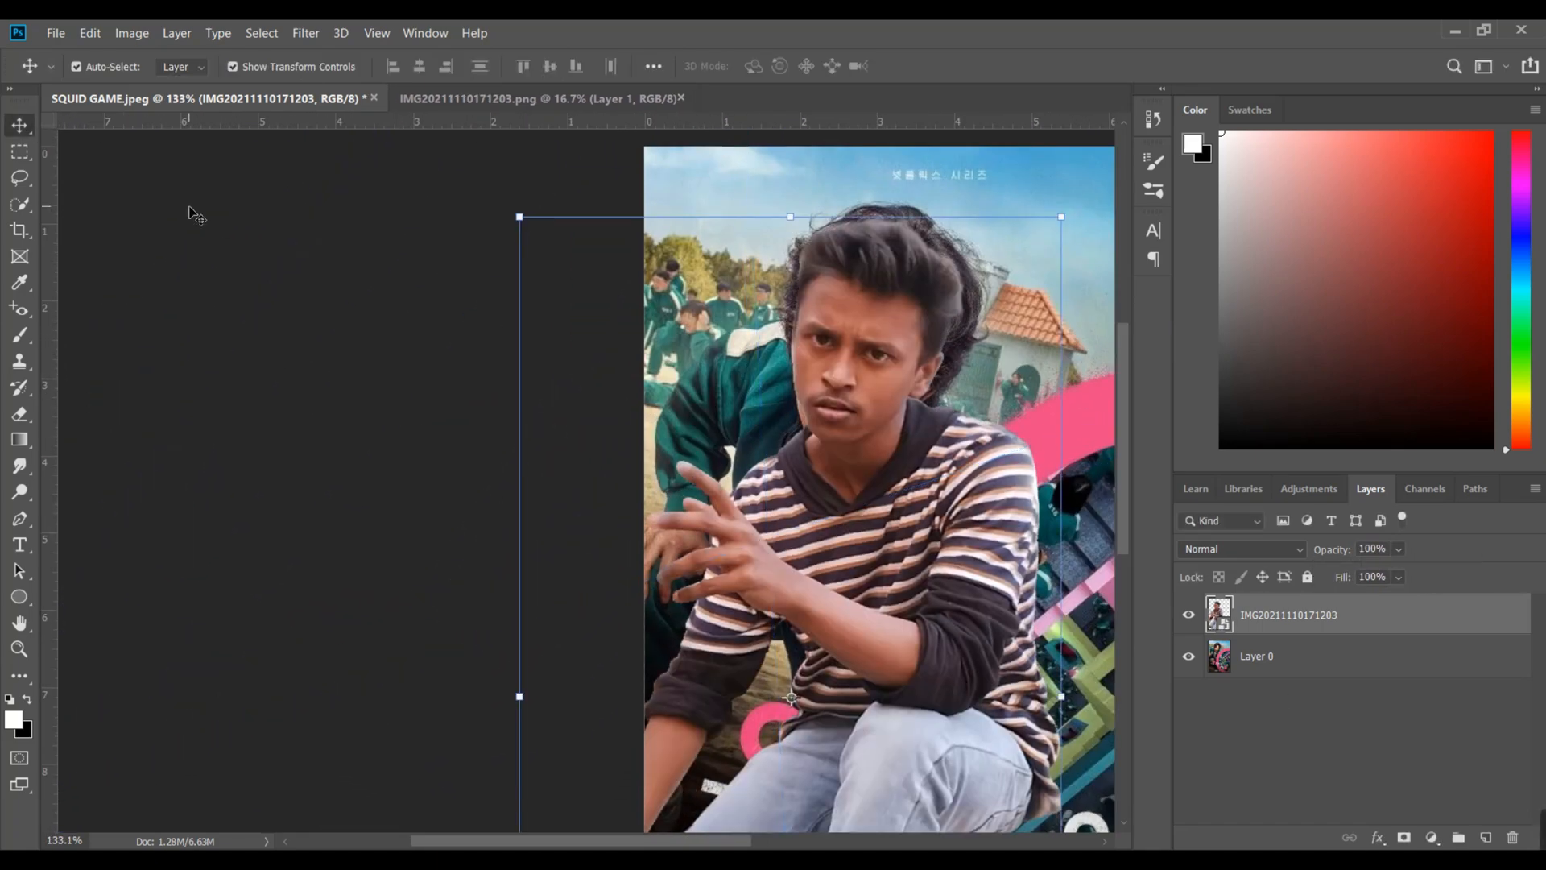
Hide the portrait with a black layer mask and paint its face back in with a soft white brush
alt+click(1403, 837)
click(19, 335)
click(105, 67)
click(409, 319)
mouse_move(884, 354)
mouse_down()
mouse_move(884, 299)
mouse_move(825, 368)
mouse_move(914, 375)
mouse_up()
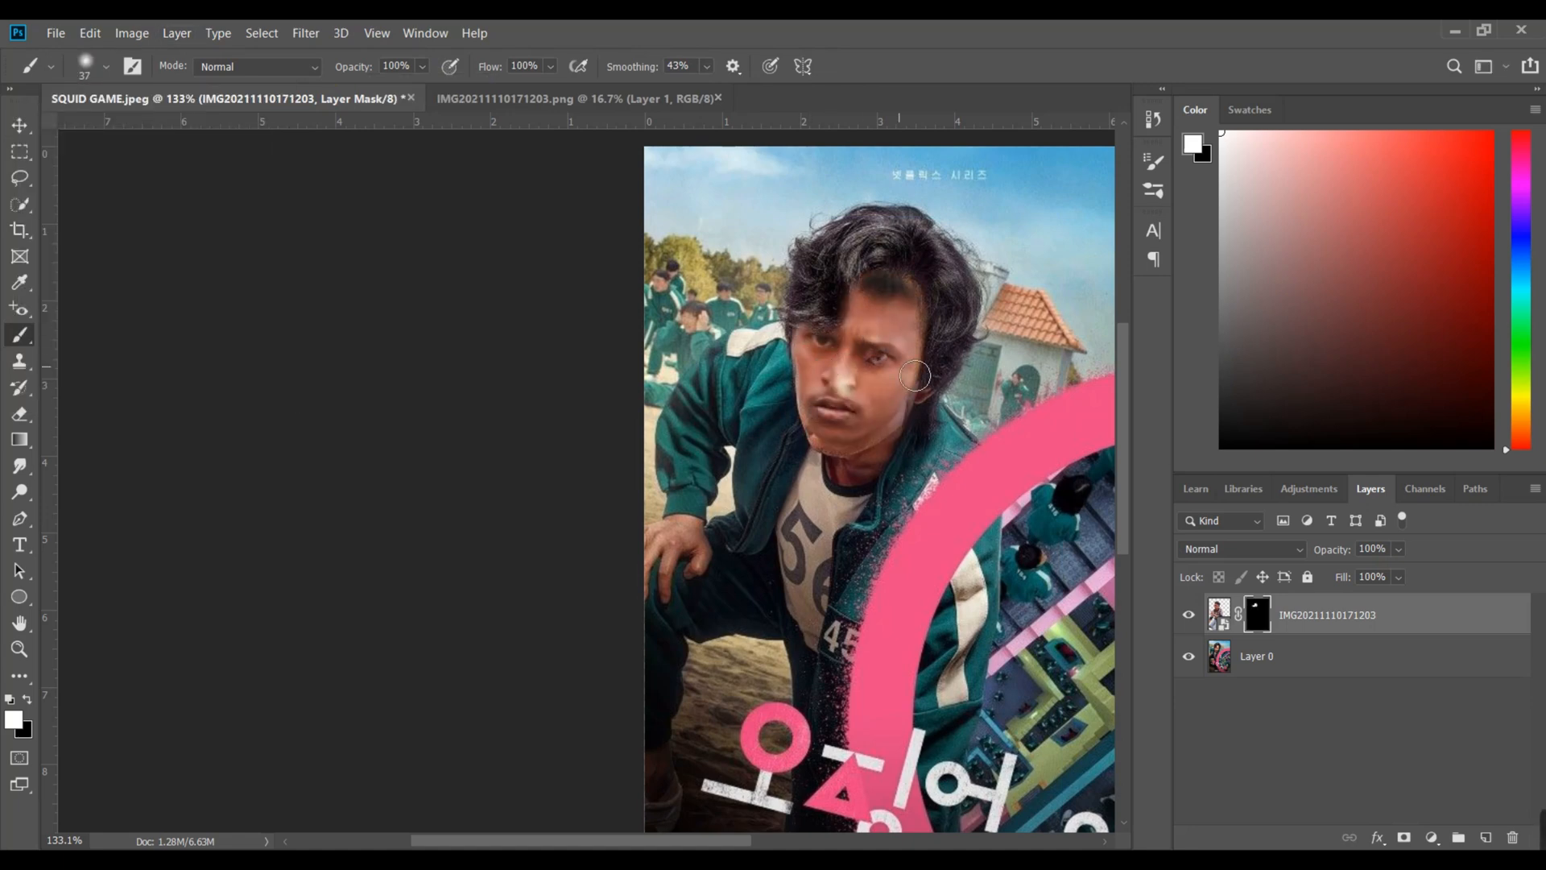
drag(883, 311, 842, 301)
scroll(1027, 222, up, 2)
Enlarge the brush to 77 px and reveal the rest of the portrait's face and neck on the mask
click(106, 67)
drag(140, 130, 161, 131)
mouse_move(737, 330)
mouse_down()
mouse_move(895, 426)
mouse_move(818, 641)
mouse_up()
scroll(793, 604, down, 2)
scroll(797, 548, up, 2)
scroll(793, 540, down, 1)
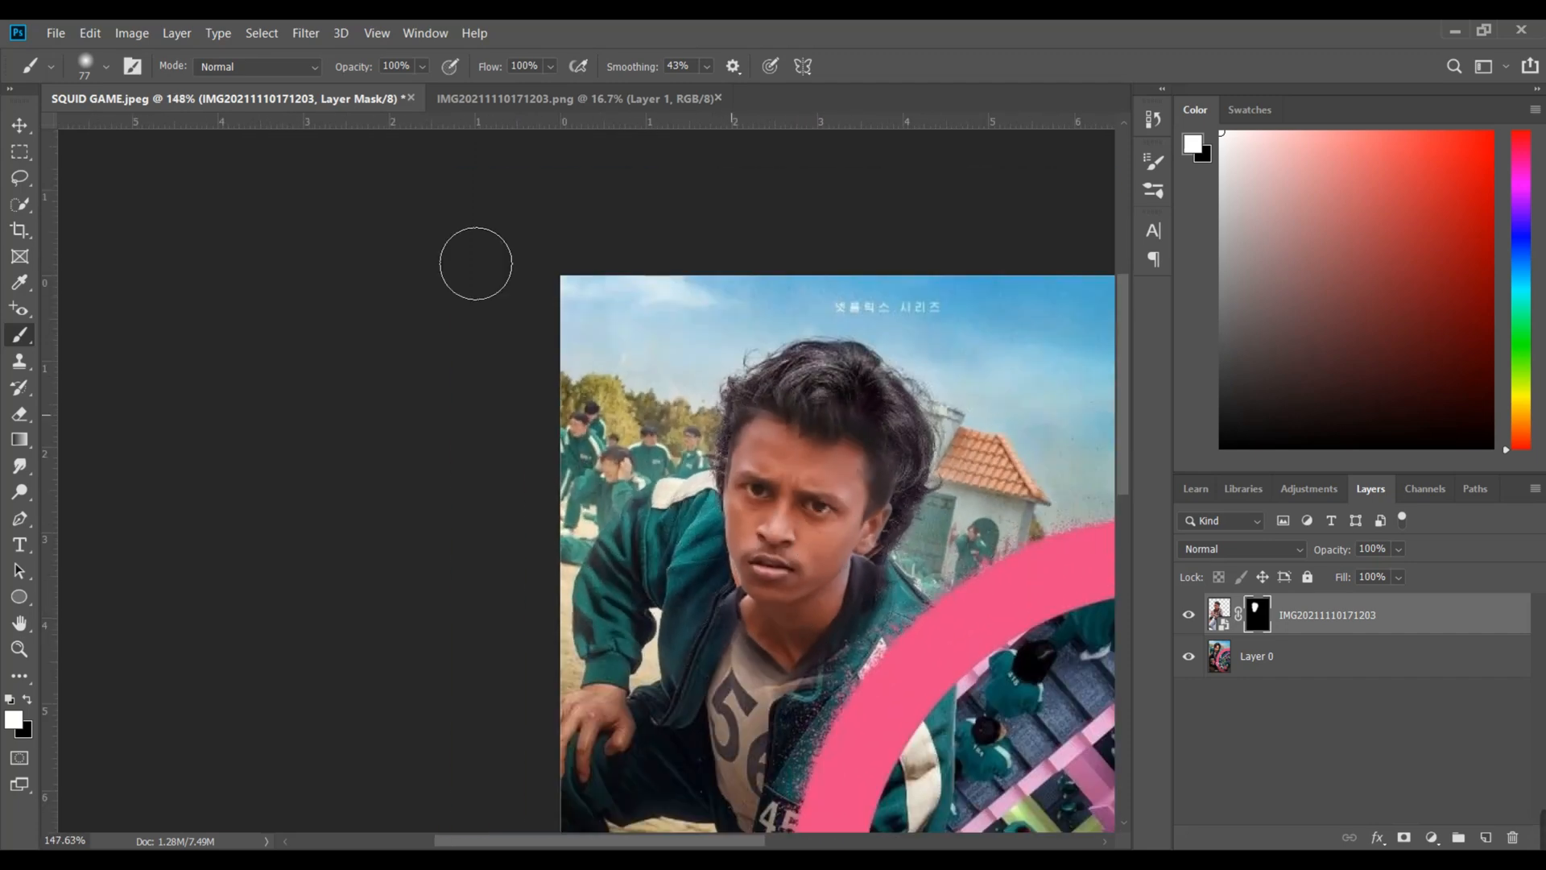
Adjust the position and size of the masked portrait to fit the poster character's head
click(19, 125)
drag(790, 574, 791, 587)
scroll(791, 587, up, 3)
scroll(791, 586, down, 4)
click(249, 266)
drag(795, 263, 890, 258)
drag(596, 524, 607, 499)
drag(868, 276, 877, 262)
drag(616, 458, 609, 468)
Lower the portrait layer's opacity to match its face to the poster character, and restore it to 100%
click(1399, 550)
drag(1425, 572, 1379, 573)
drag(598, 623, 599, 612)
scroll(598, 616, down, 5)
drag(590, 393, 590, 387)
click(1399, 549)
drag(1407, 573, 1498, 564)
Fine-tune the masked portrait's size and placement under the hair and apply the transform
scroll(580, 571, up, 2)
drag(538, 583, 537, 601)
scroll(539, 596, up, 3)
drag(903, 291, 911, 281)
drag(585, 517, 577, 520)
key(Return)
click(773, 386)
scroll(619, 413, down, 4)
click(1188, 615)
key(ctrl+j)
drag(1415, 644, 1347, 622)
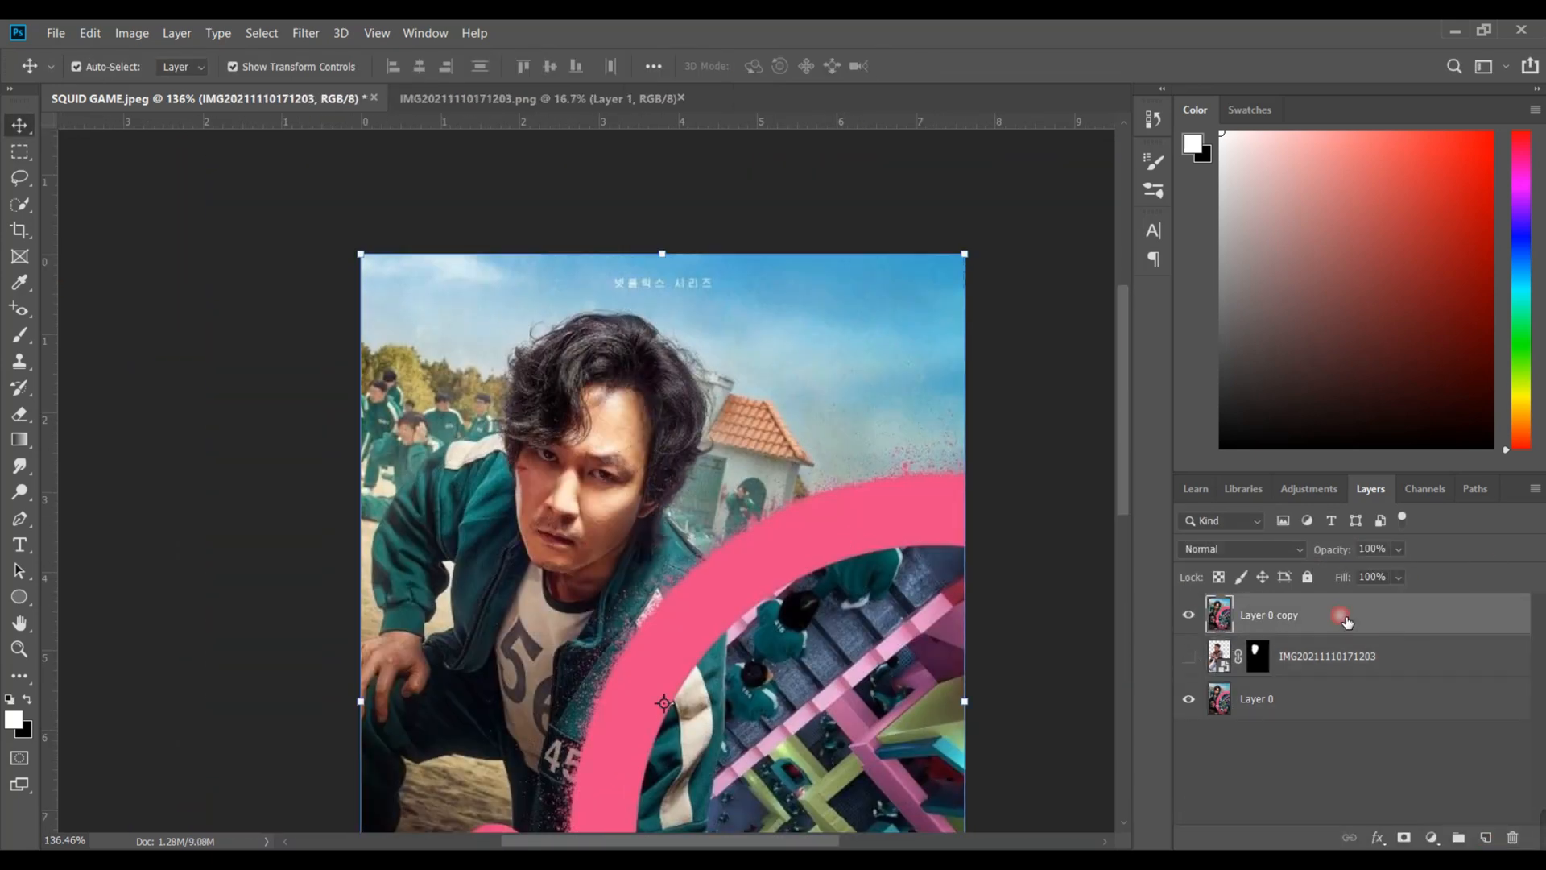
click(20, 519)
click(516, 483)
drag(560, 457, 570, 460)
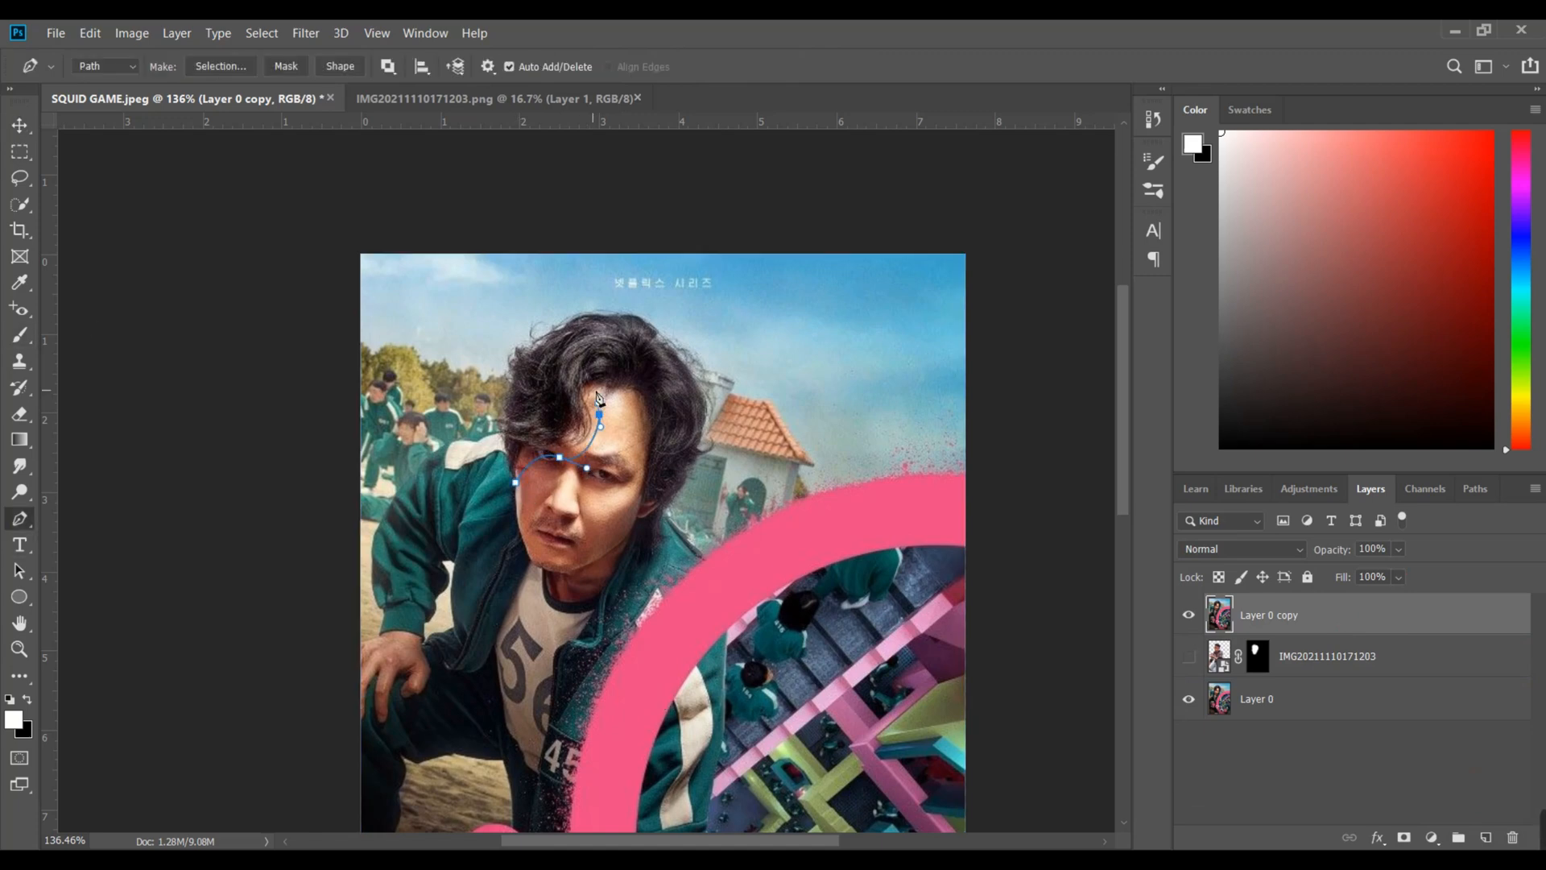
scroll(598, 401, up, 3)
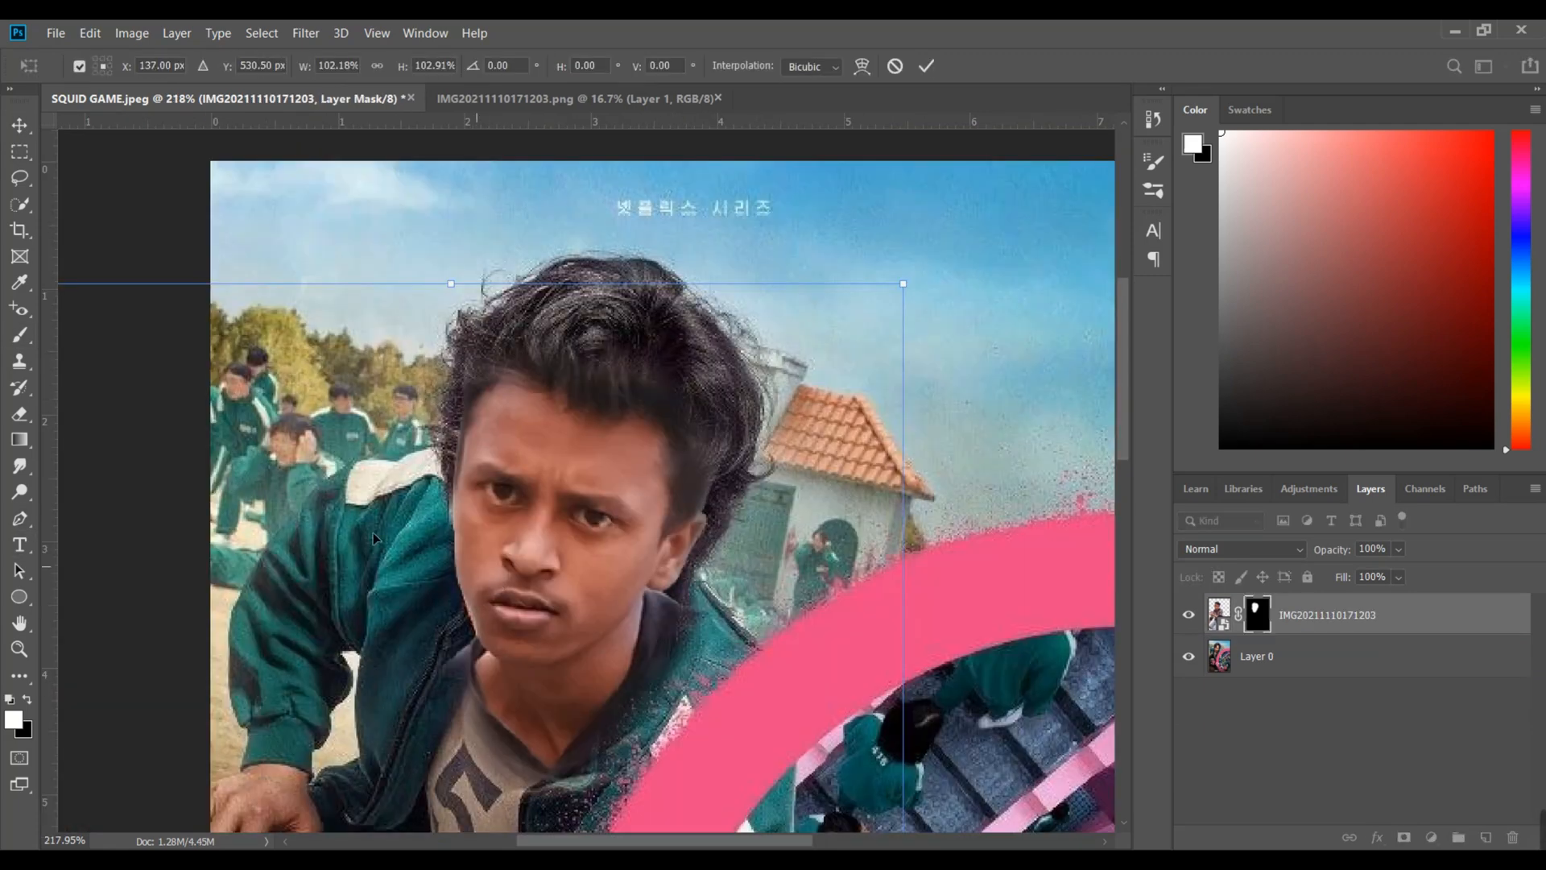
Hide the portrait layer, duplicate Layer 0 and move the copy to the top of the layer stack
key(Return)
click(1256, 657)
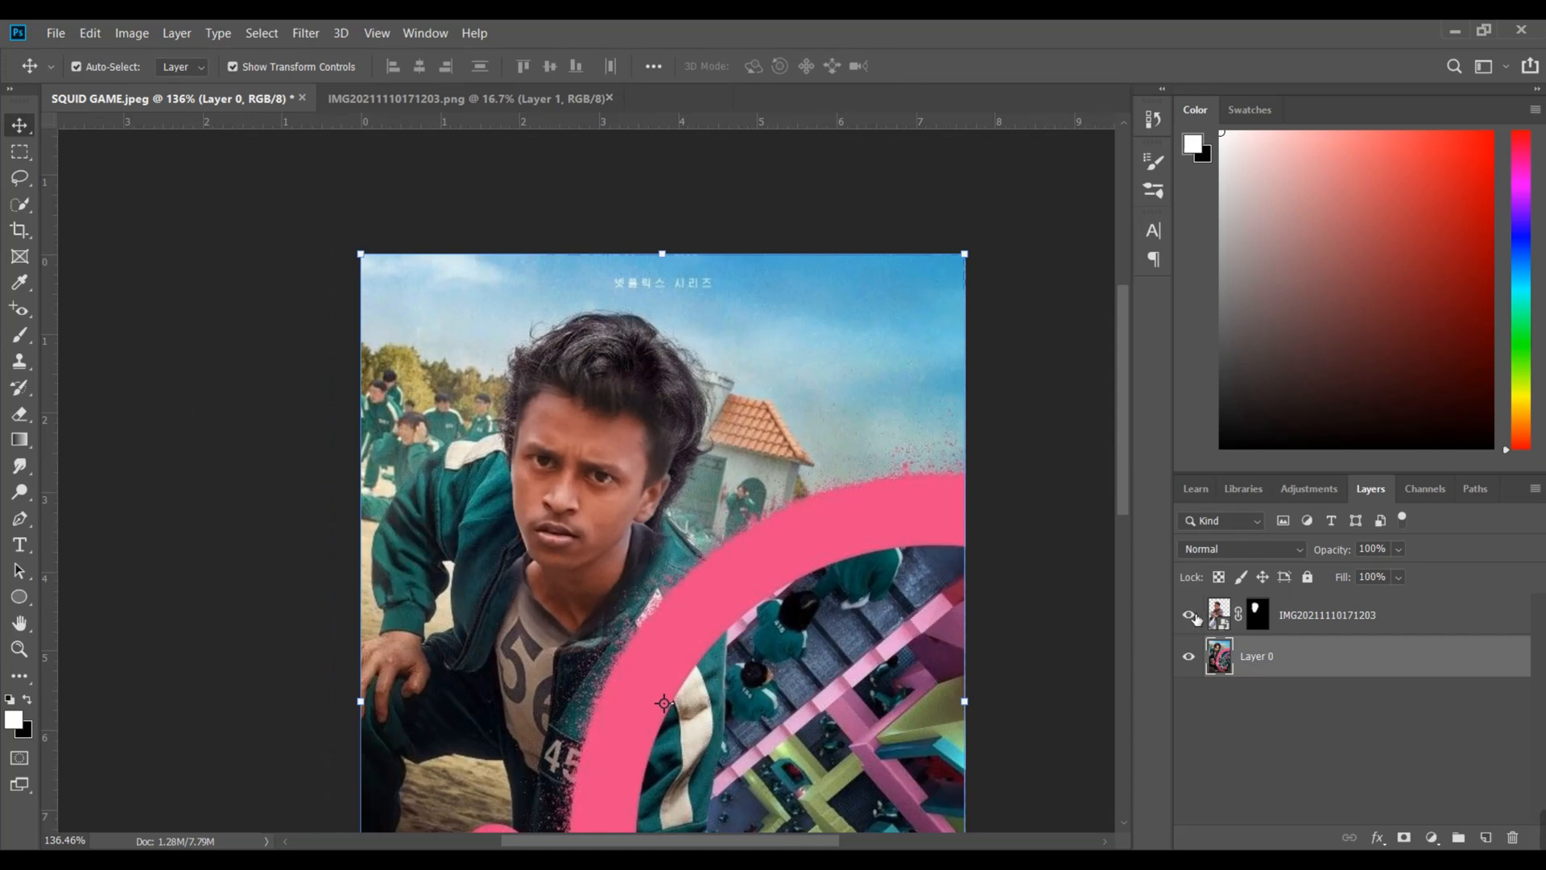
click(1189, 615)
drag(1380, 654, 1486, 837)
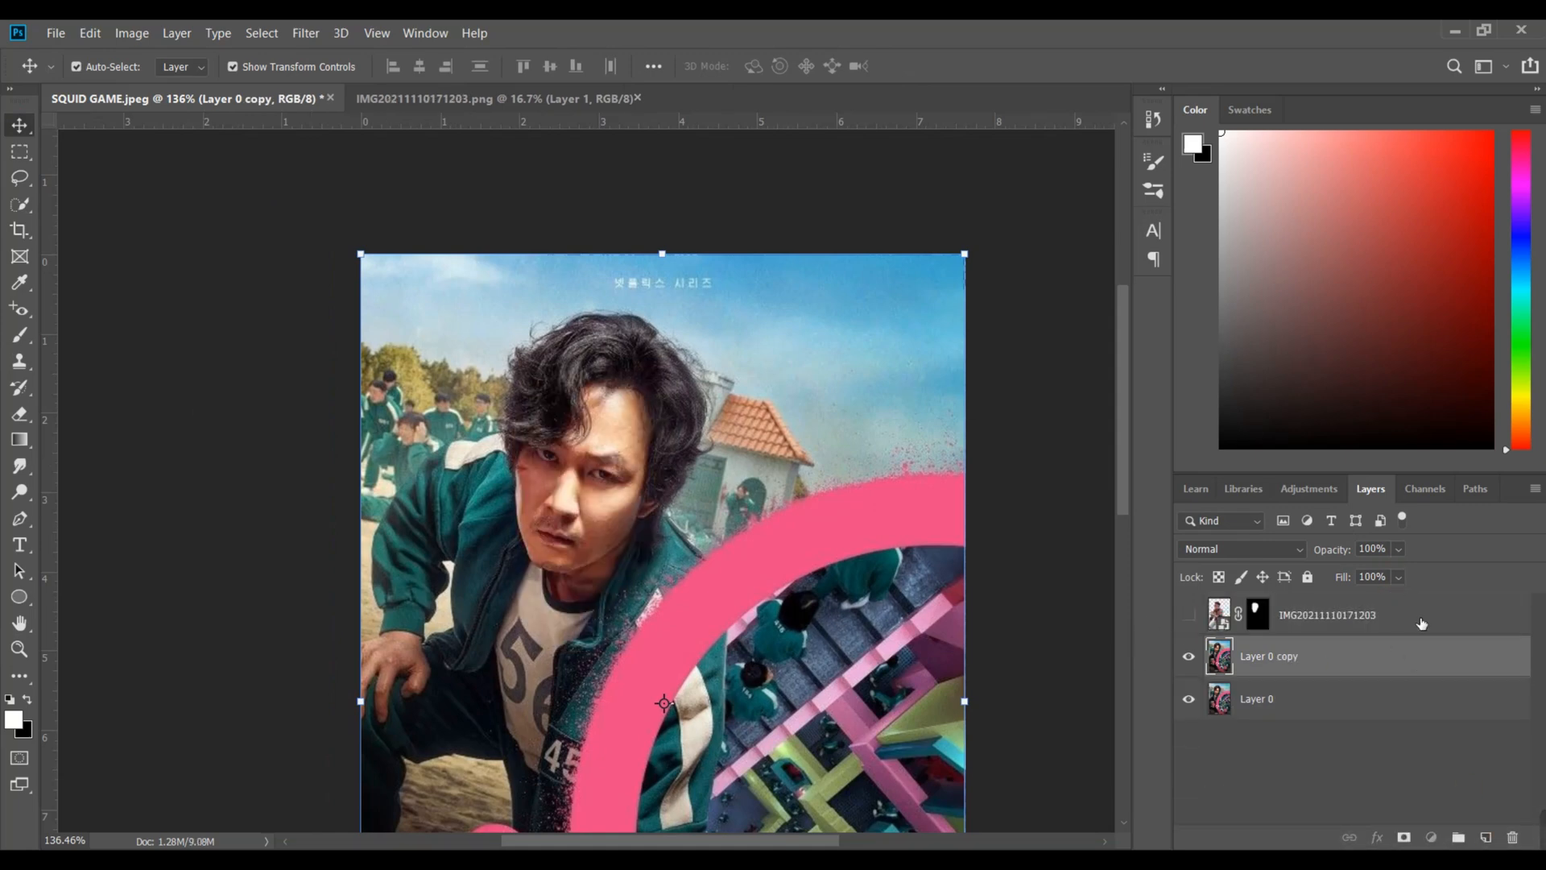
click(1421, 625)
drag(1378, 634, 1402, 667)
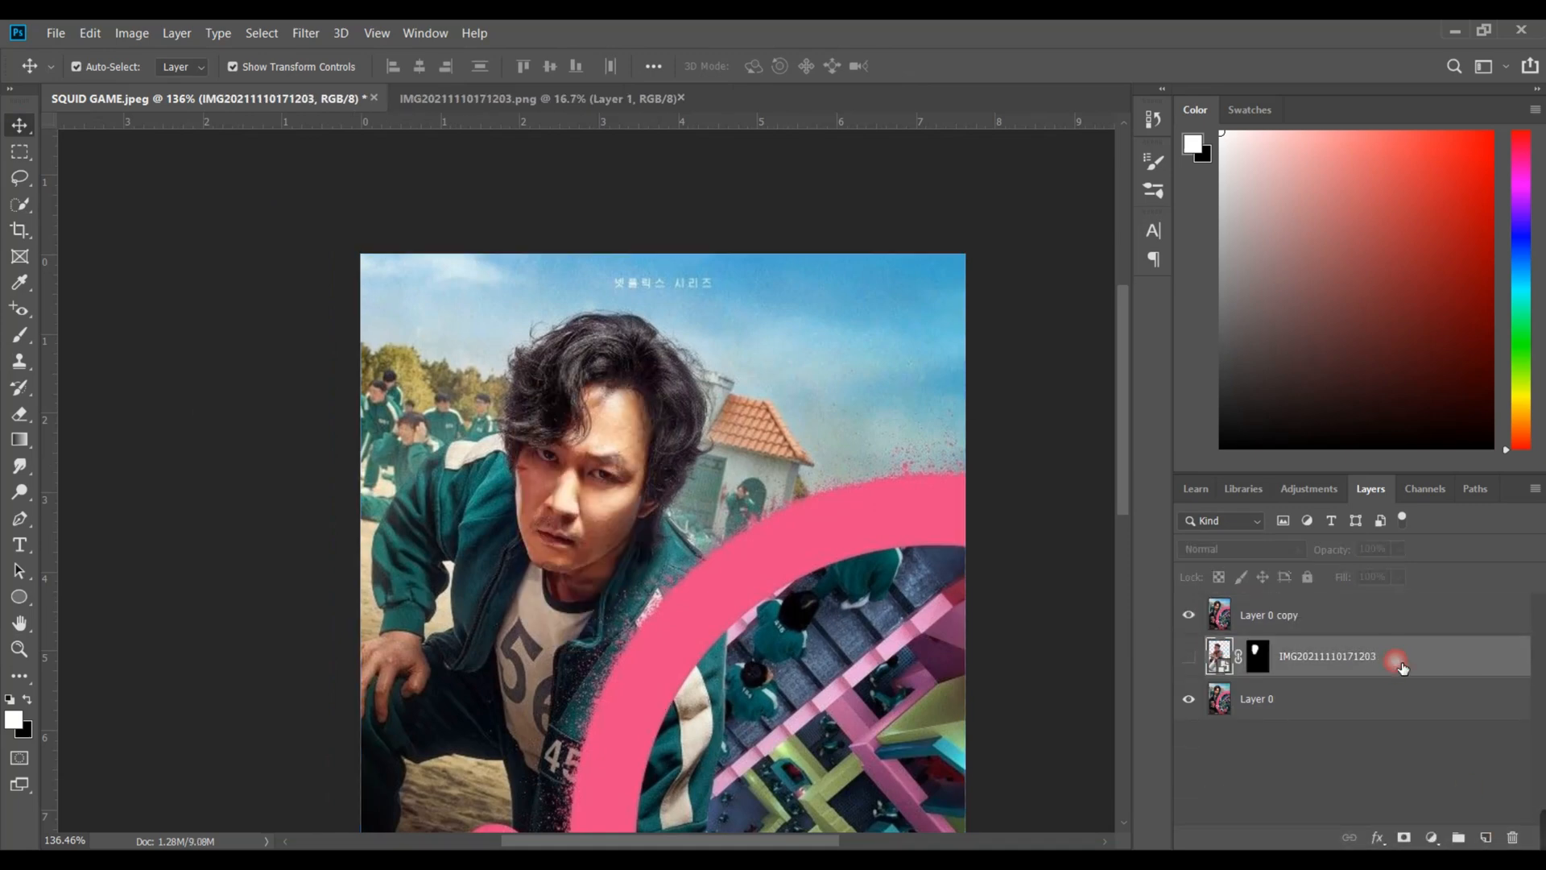
click(1347, 623)
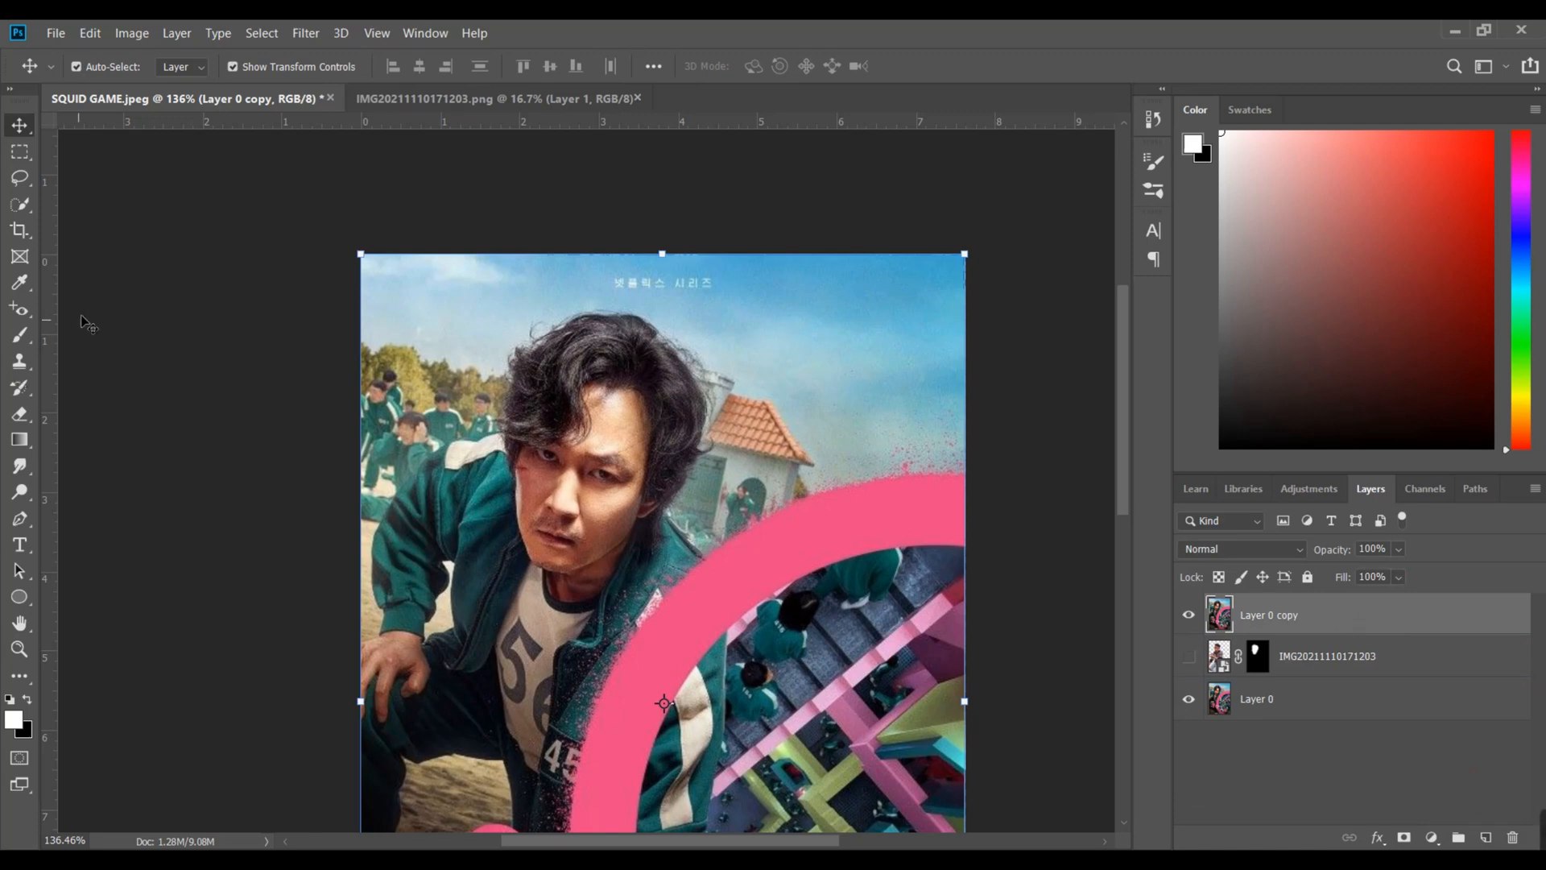
Draw a closed Pen path loosely around the poster character's hair, following the hairline across the forehead
click(20, 521)
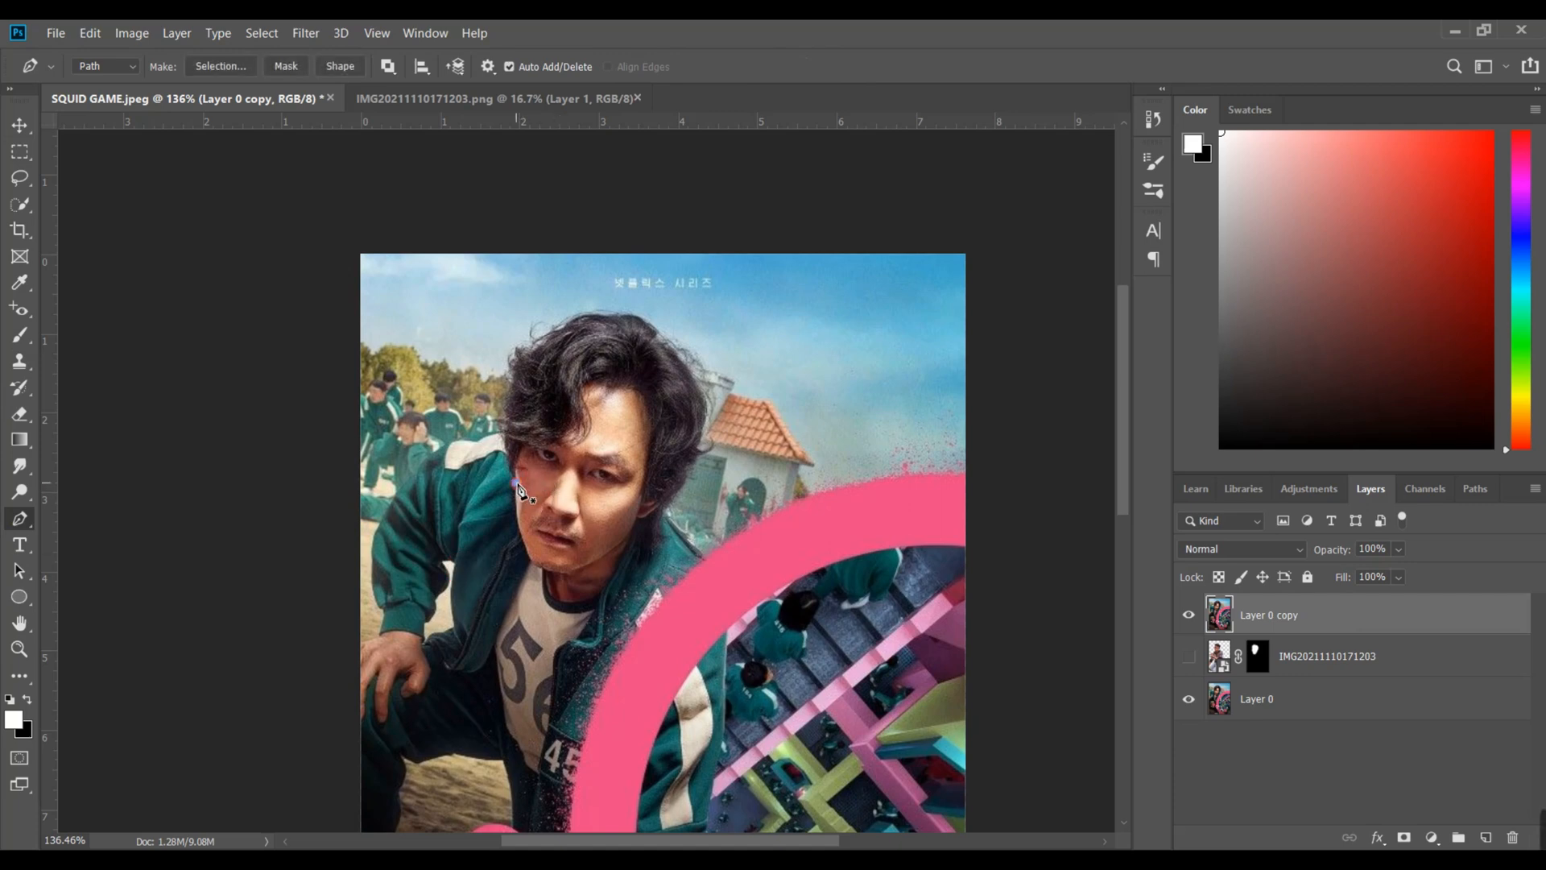
drag(564, 458, 587, 468)
drag(599, 415, 598, 404)
scroll(601, 388, up, 3)
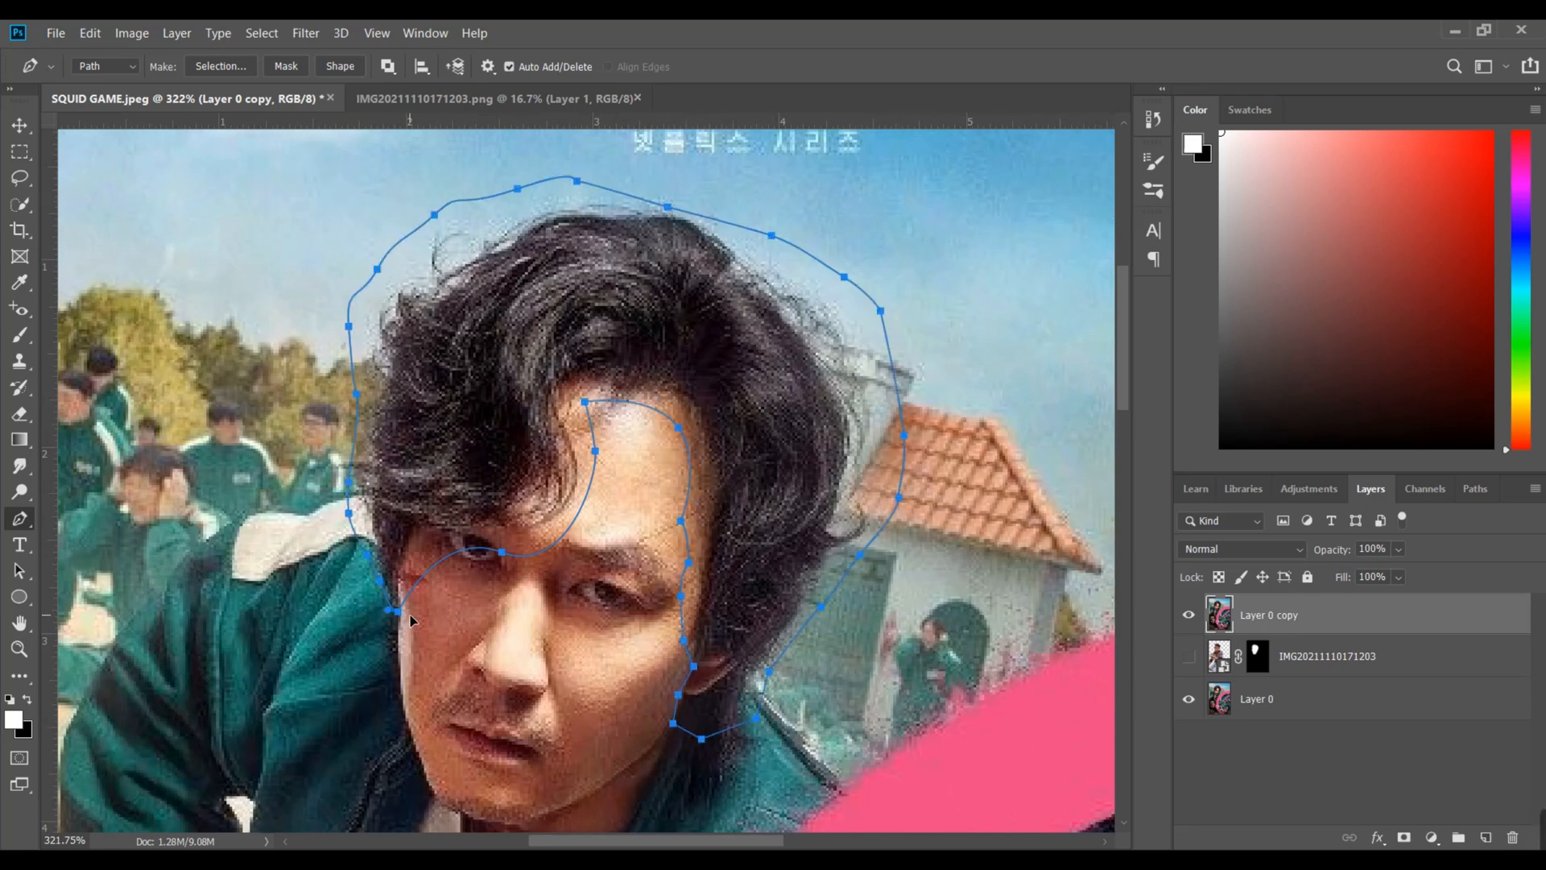
scroll(409, 616, down, 3)
Convert the hair path to a selection with 0 px feather, invert it and delete everything outside the hair
right_click(457, 417)
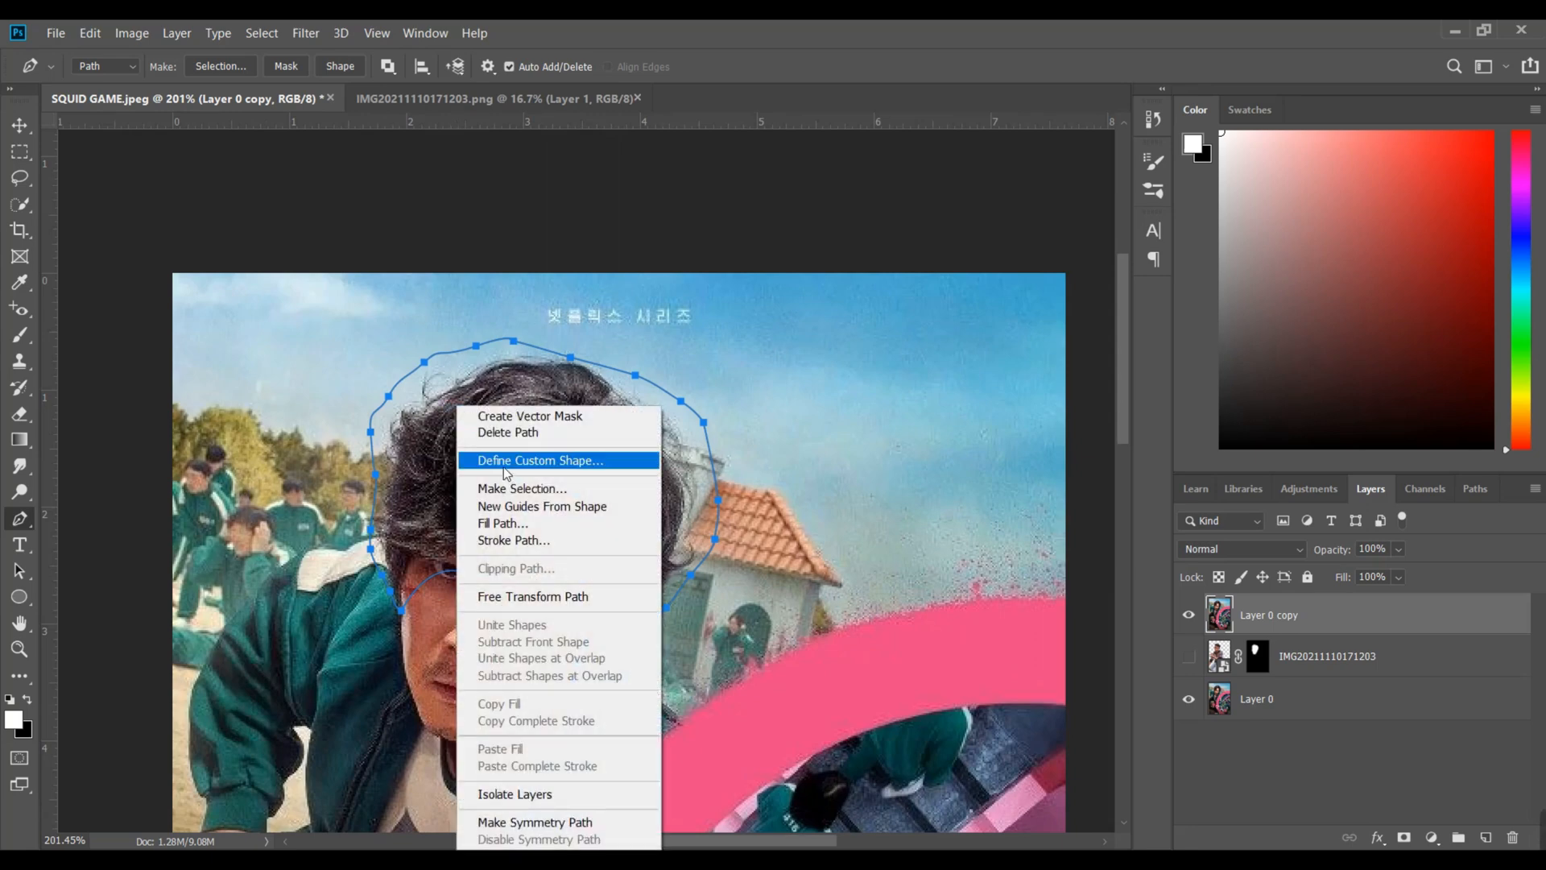
click(509, 488)
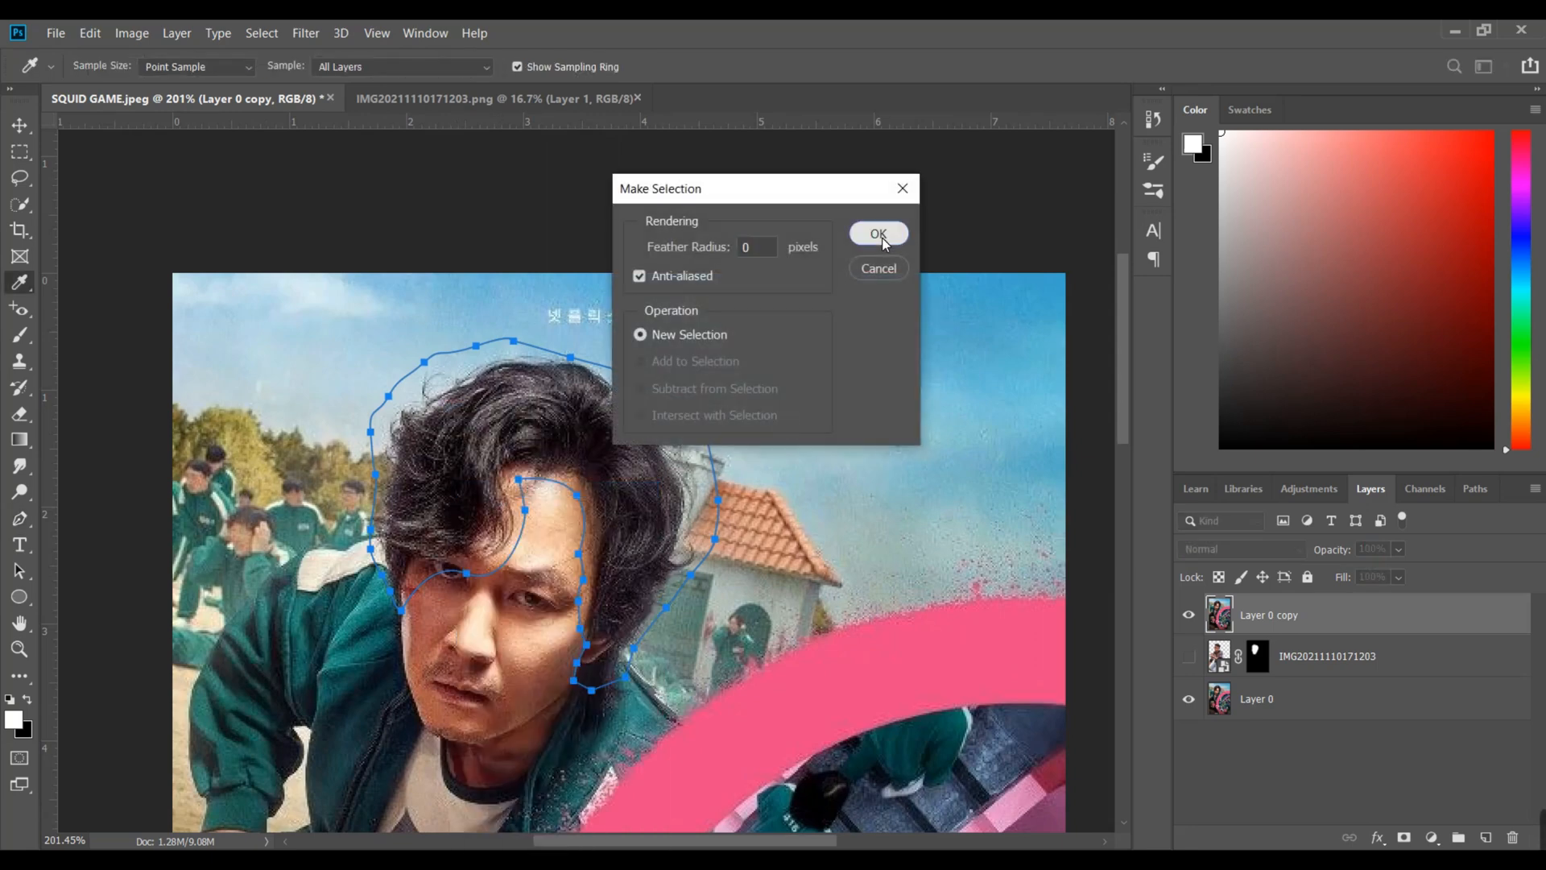
click(878, 234)
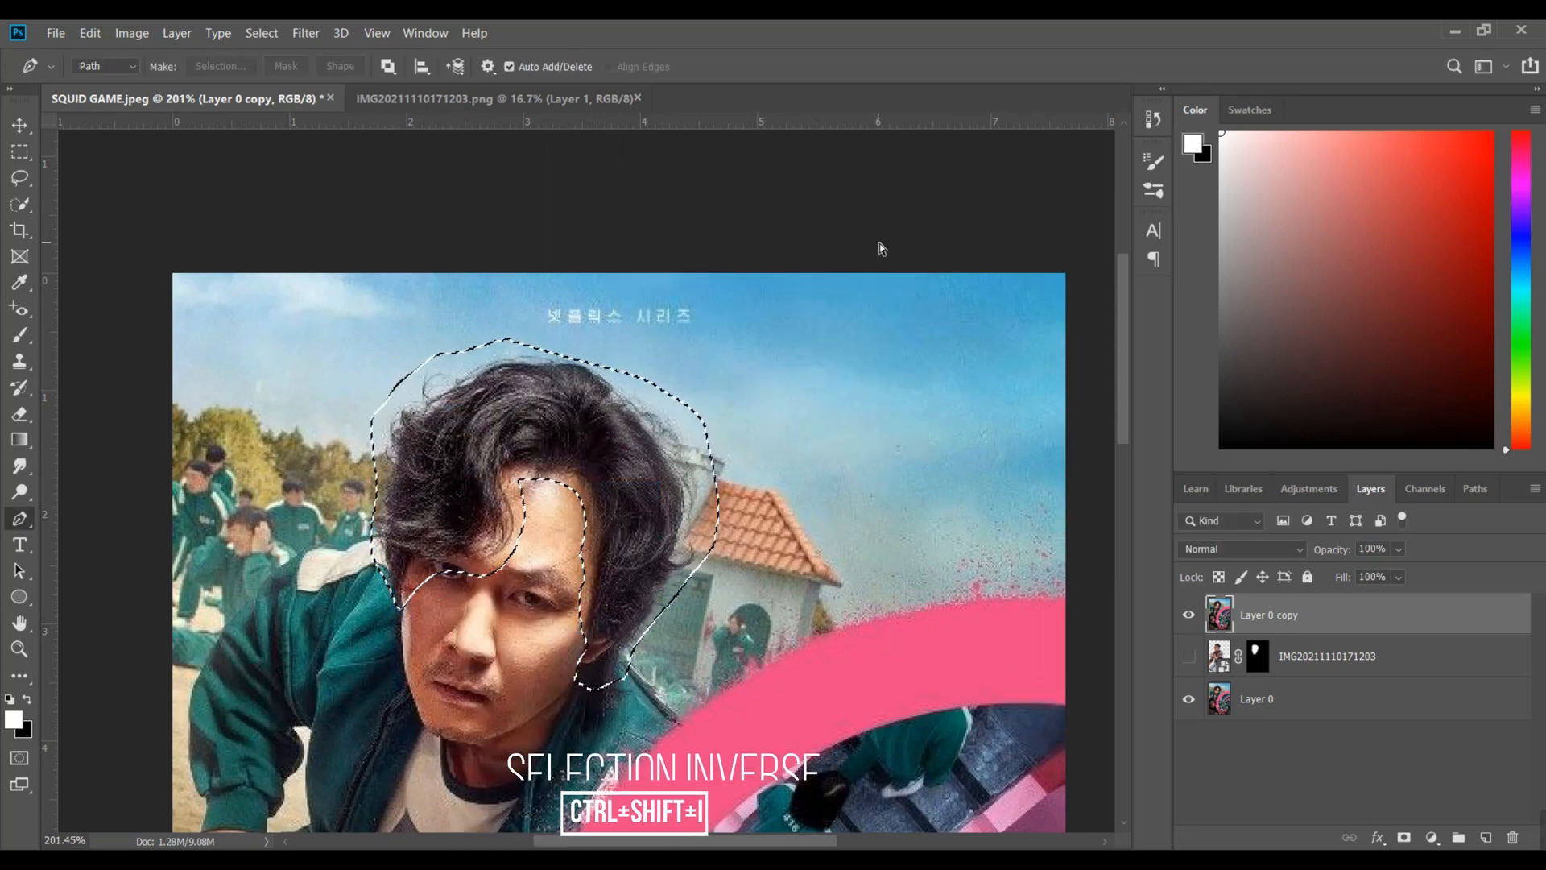
key(ctrl+shift+i)
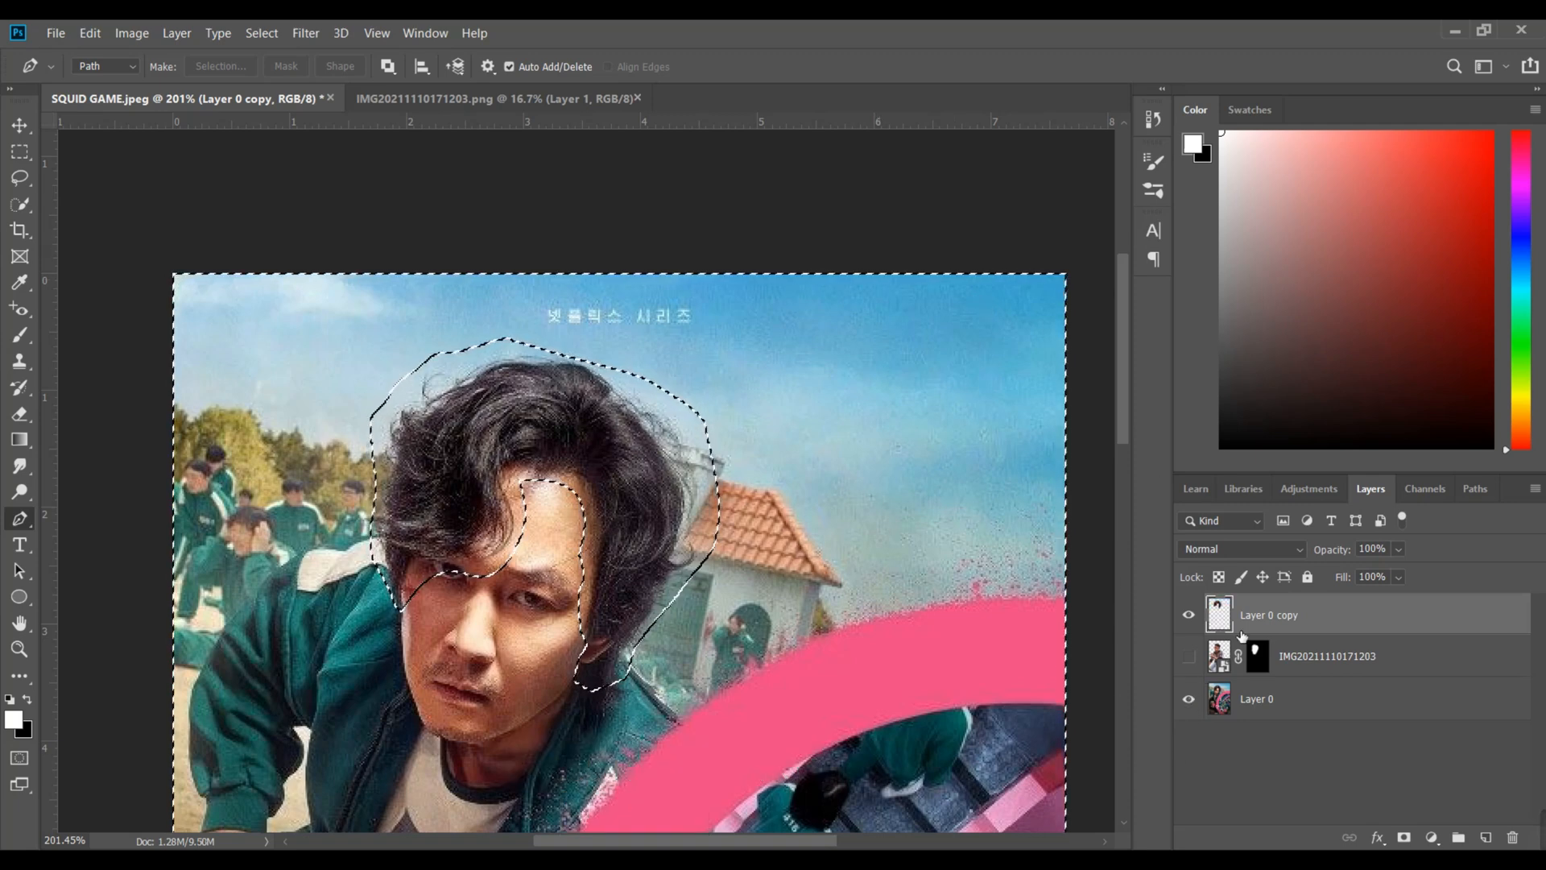
Hide Layer 0 to isolate the hair cutout
click(1415, 489)
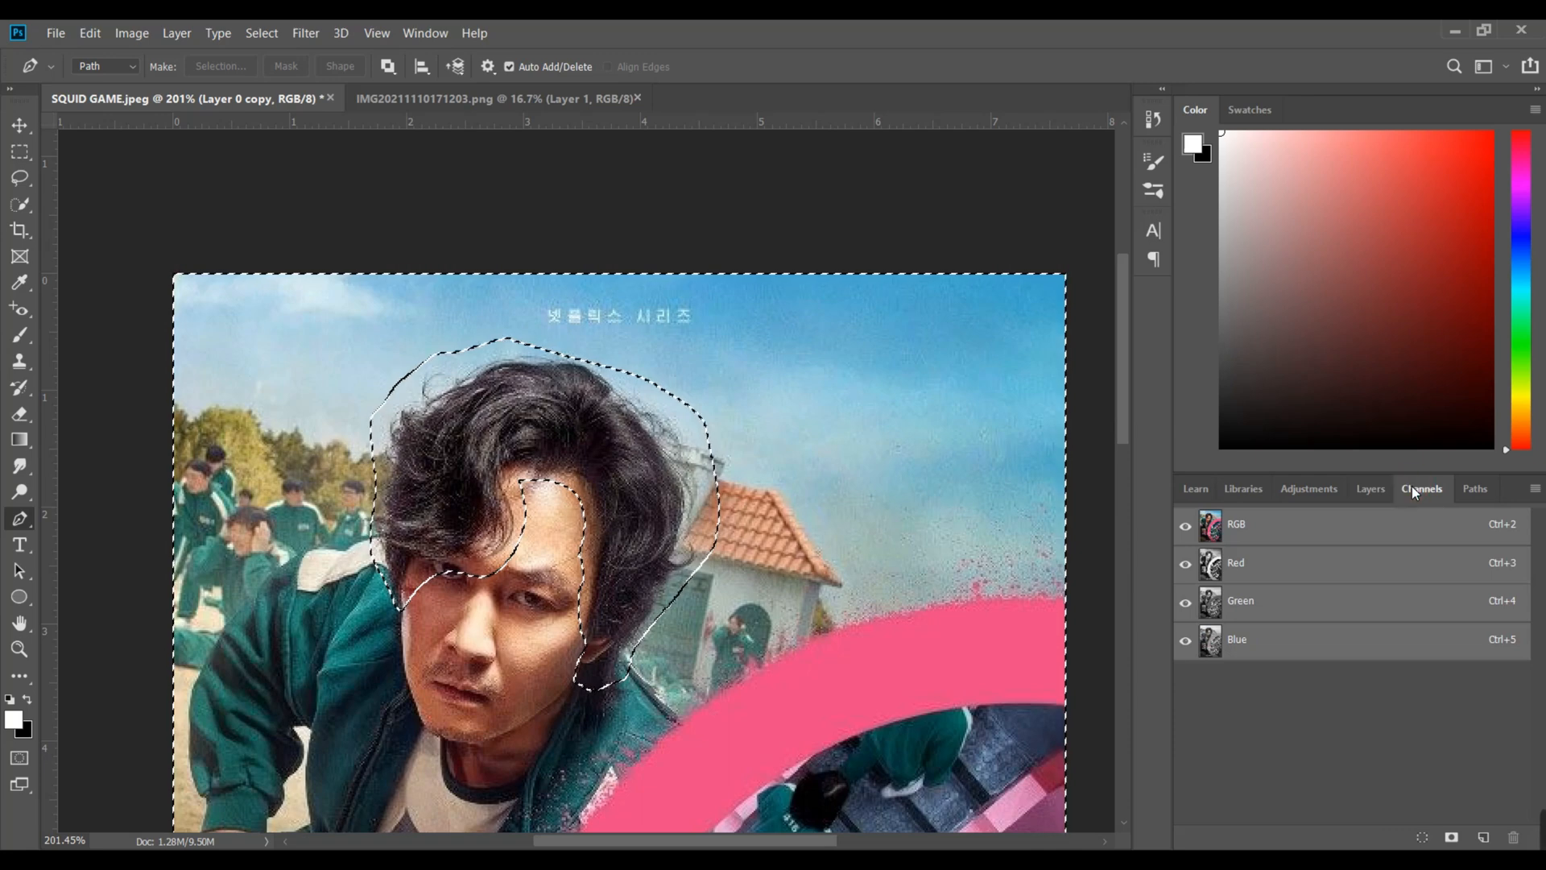
click(1369, 489)
click(1190, 699)
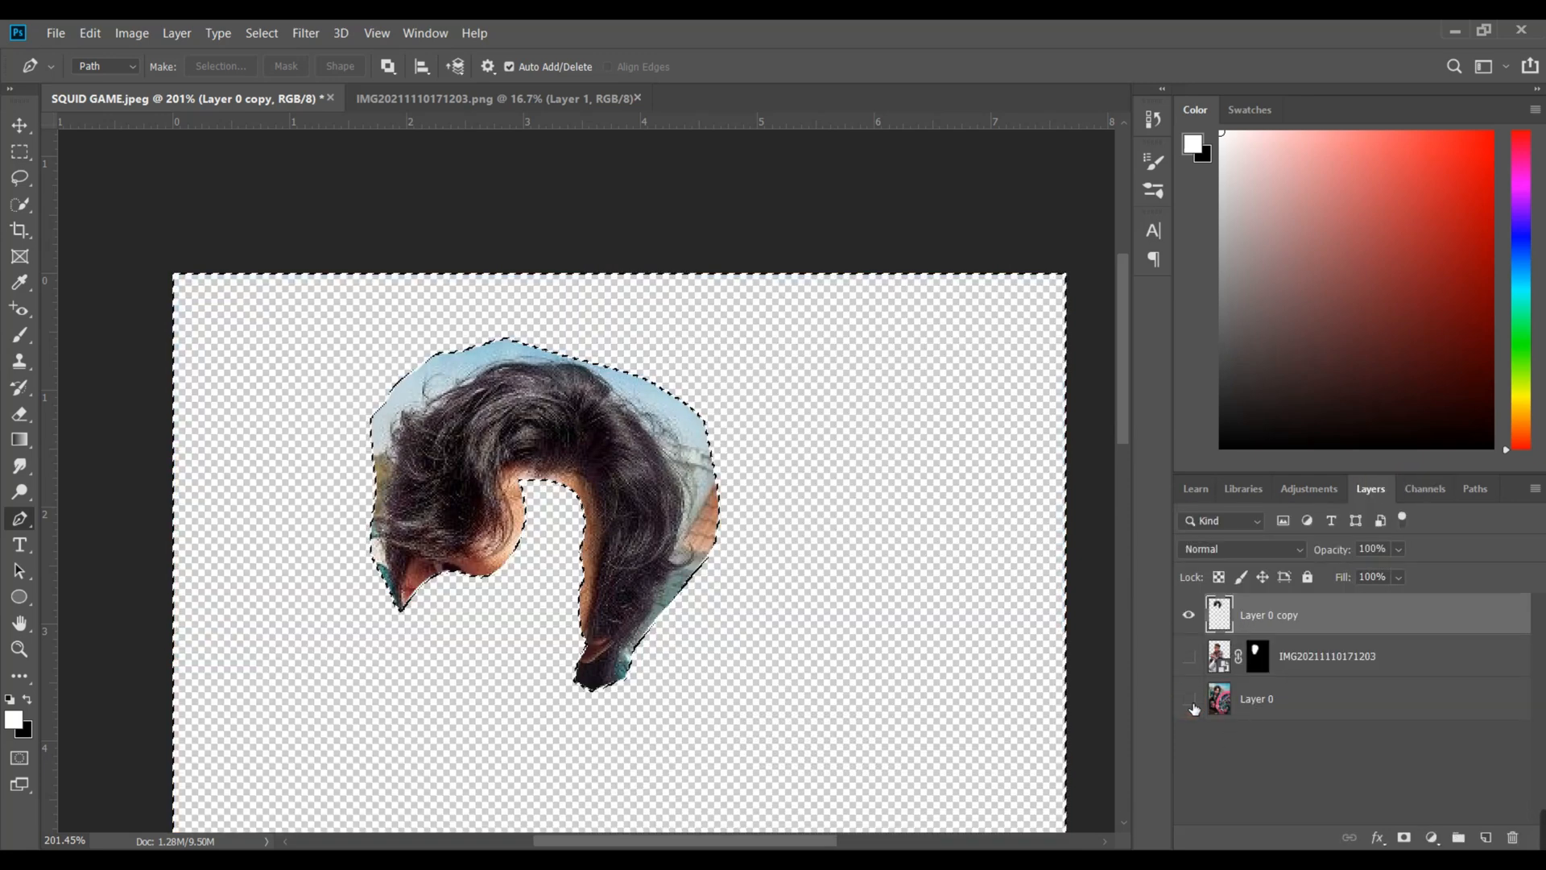
Clear the selection and duplicate the Green channel of the hair cutout
click(1424, 489)
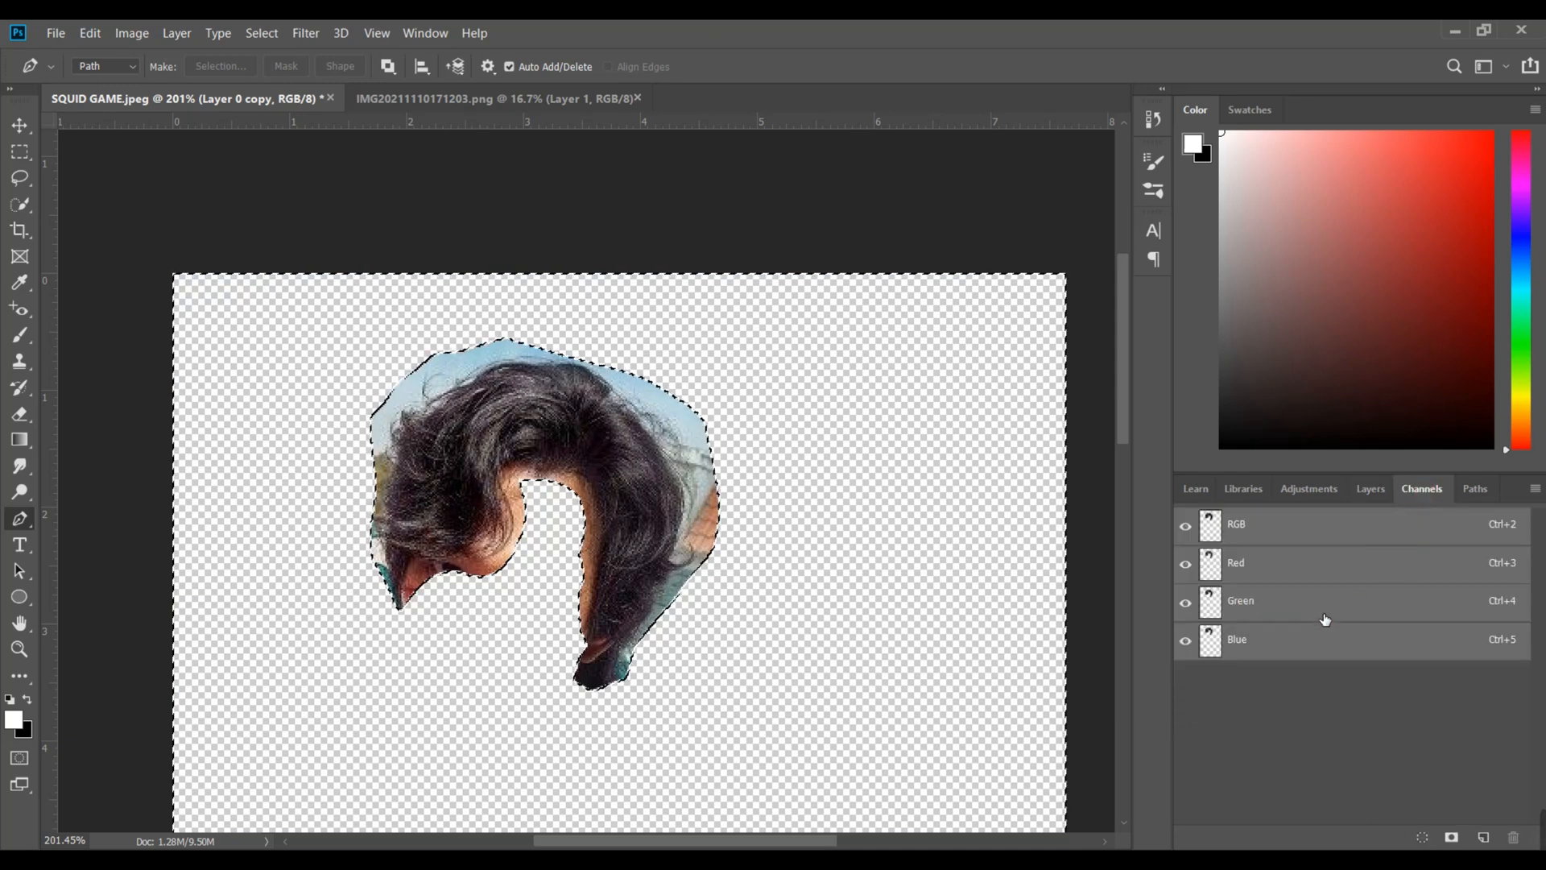
click(1325, 620)
click(1326, 634)
key(ctrl+d)
click(1347, 602)
drag(1339, 601, 1484, 838)
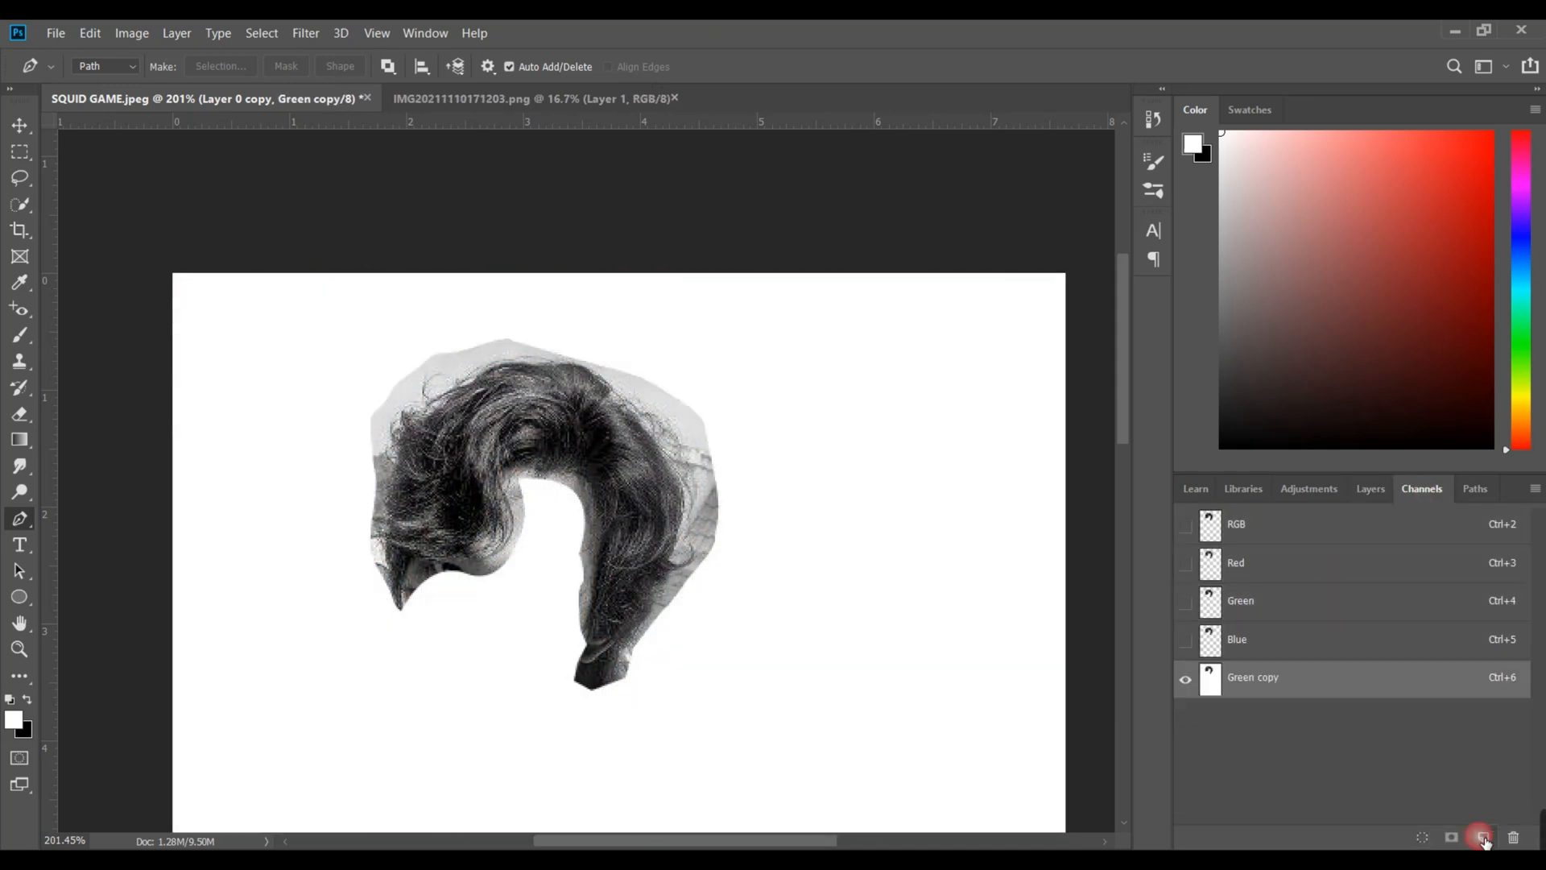
Apply Levels to the Green copy channel with black input 108 and a strongly lowered white input
key(ctrl+l)
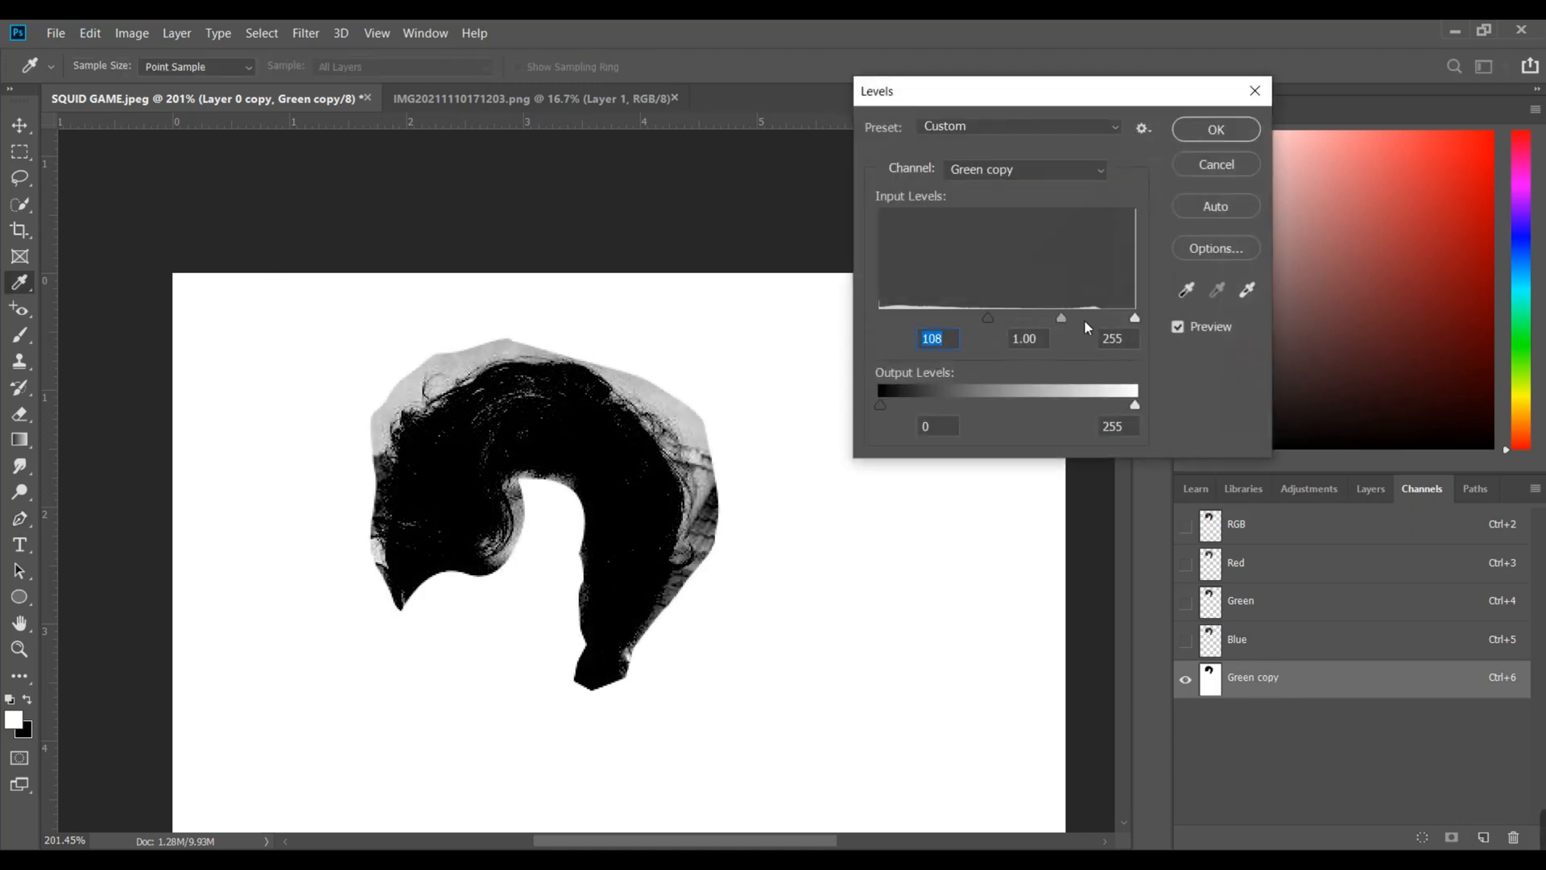
drag(1125, 318, 1046, 329)
click(1217, 137)
Fill the white gaps inside the hair on the Green copy channel using a black brush at 100% hardness
click(19, 338)
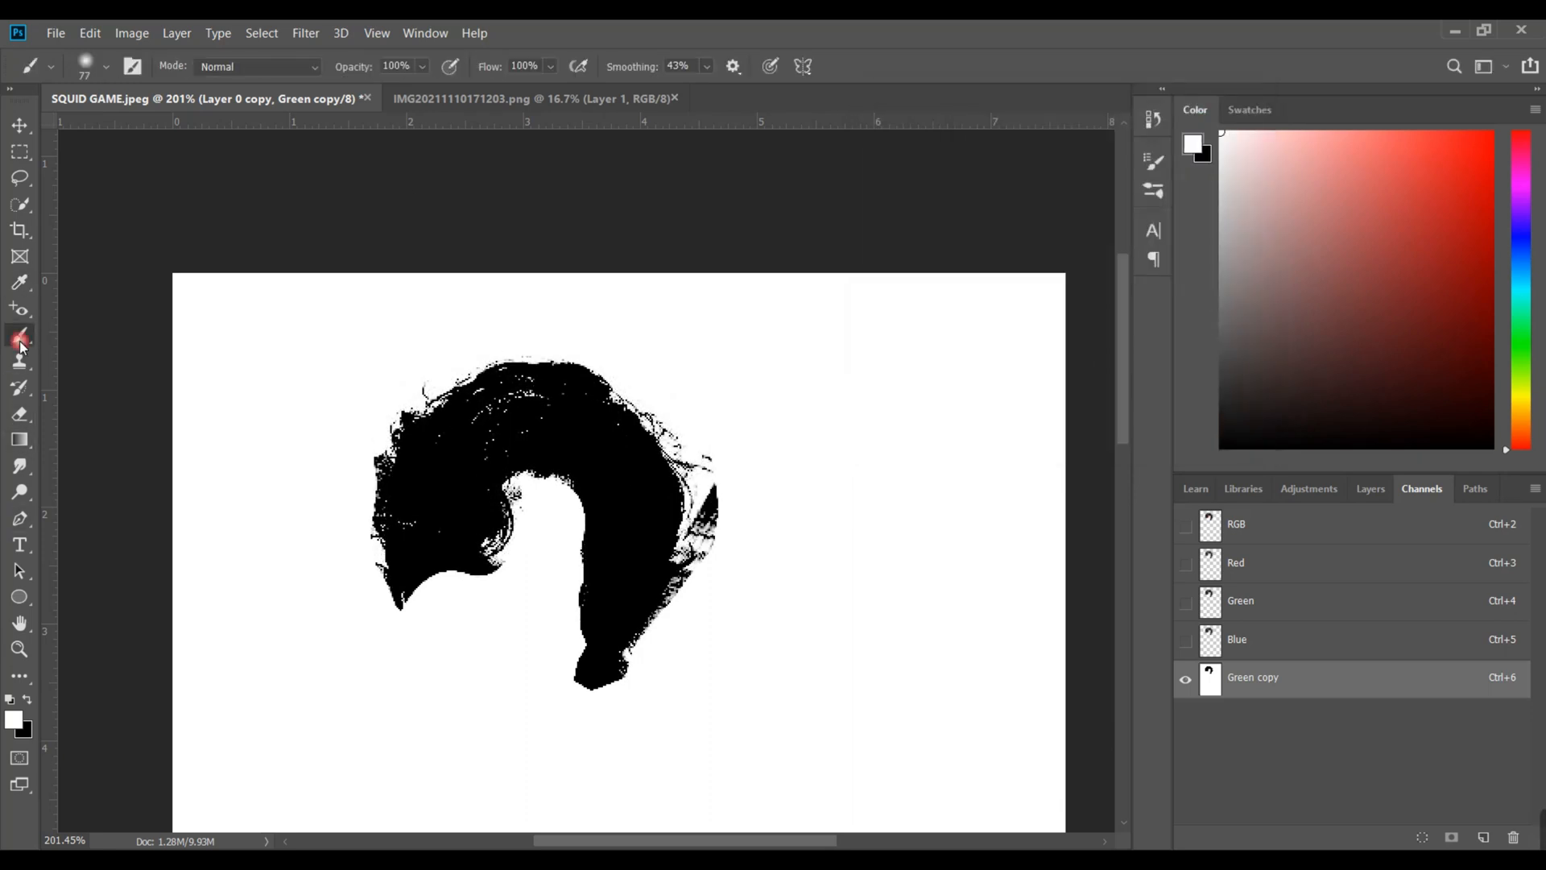
scroll(469, 467, up, 4)
key(x)
click(106, 66)
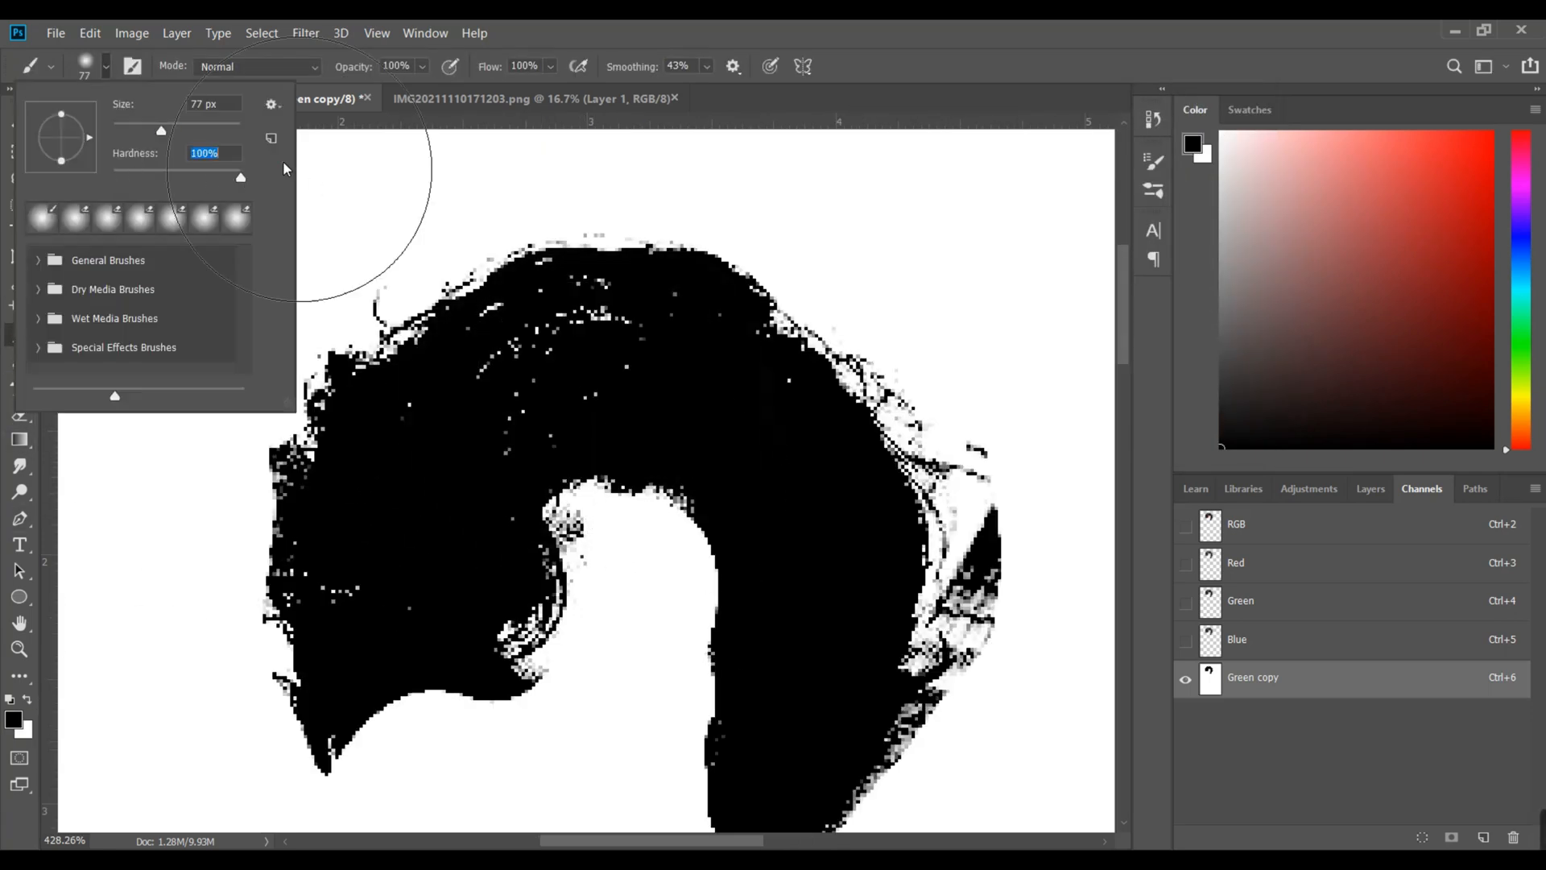
mouse_move(592, 343)
mouse_down()
mouse_move(538, 366)
mouse_move(389, 585)
mouse_move(635, 352)
mouse_move(731, 467)
mouse_move(718, 489)
mouse_up()
drag(697, 473, 533, 561)
key(ctrl+z)
mouse_move(563, 429)
mouse_down()
mouse_move(681, 464)
mouse_move(781, 547)
mouse_up()
scroll(819, 549, down, 5)
scroll(862, 592, up, 4)
Paint out the leftover dark background patches around the hair on the Green copy channel in white
key(x)
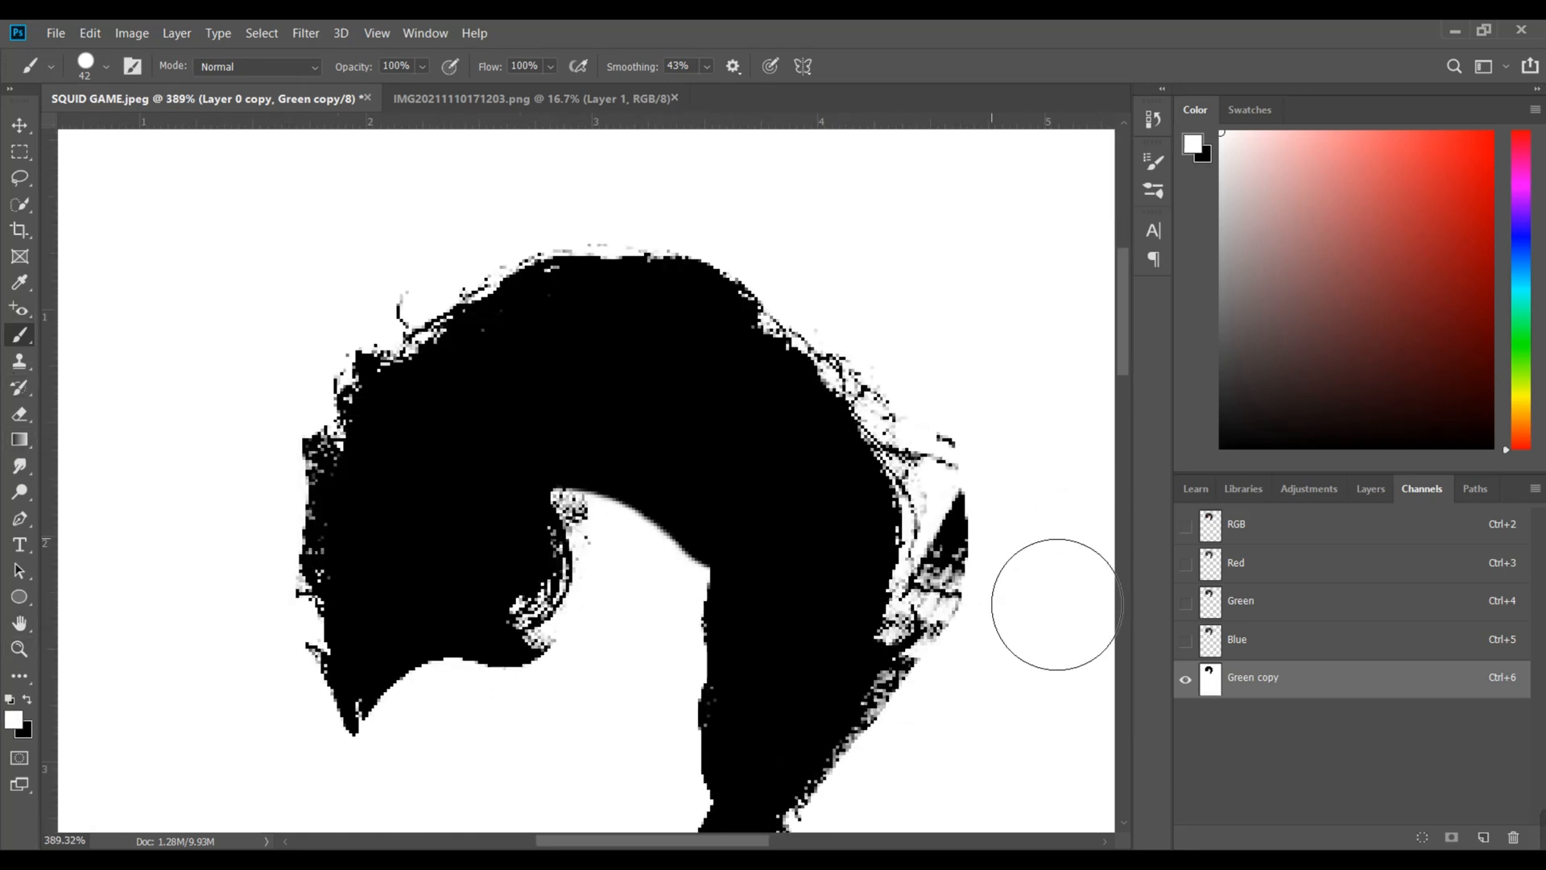
scroll(266, 536, down, 4)
scroll(266, 537, up, 3)
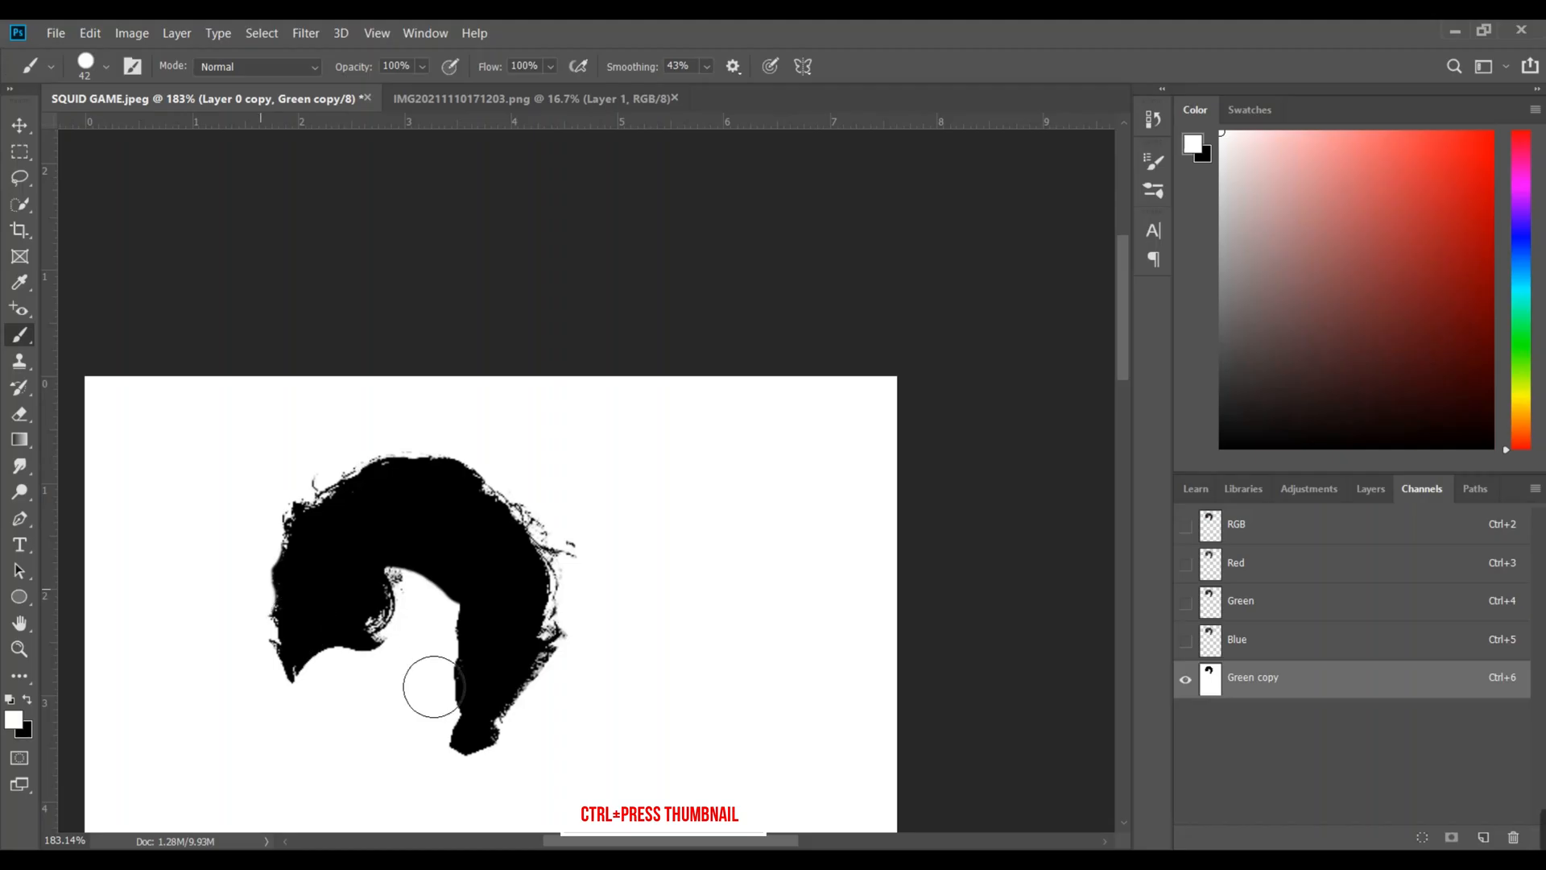
Load the Green copy channel as a selection, delete the background from the Layer 0 copy hair, and deselect
ctrl+click(1208, 691)
click(1371, 488)
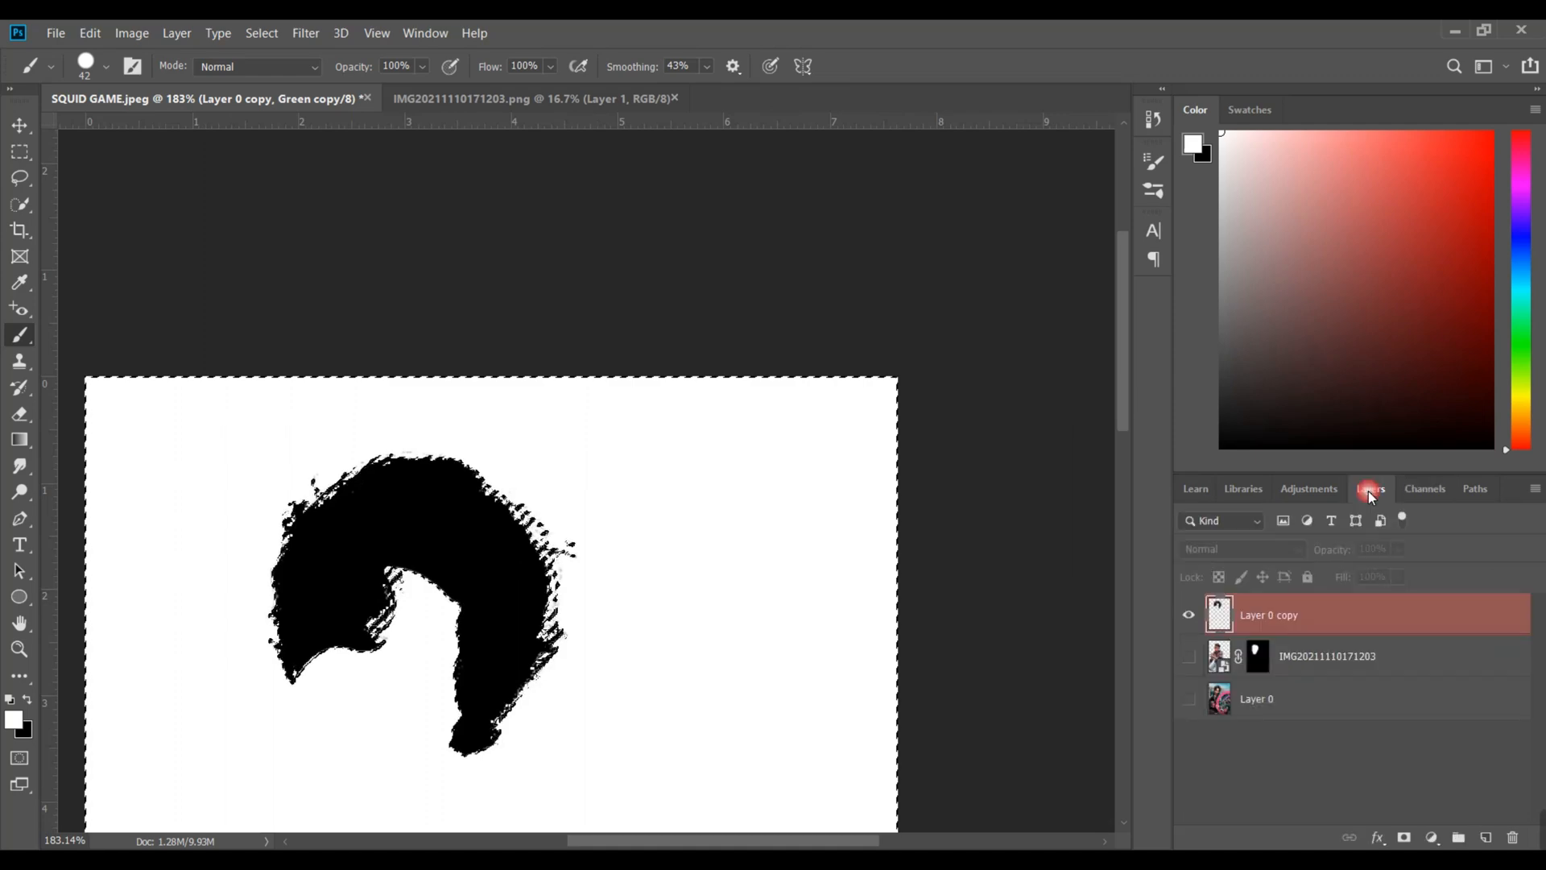
click(1319, 624)
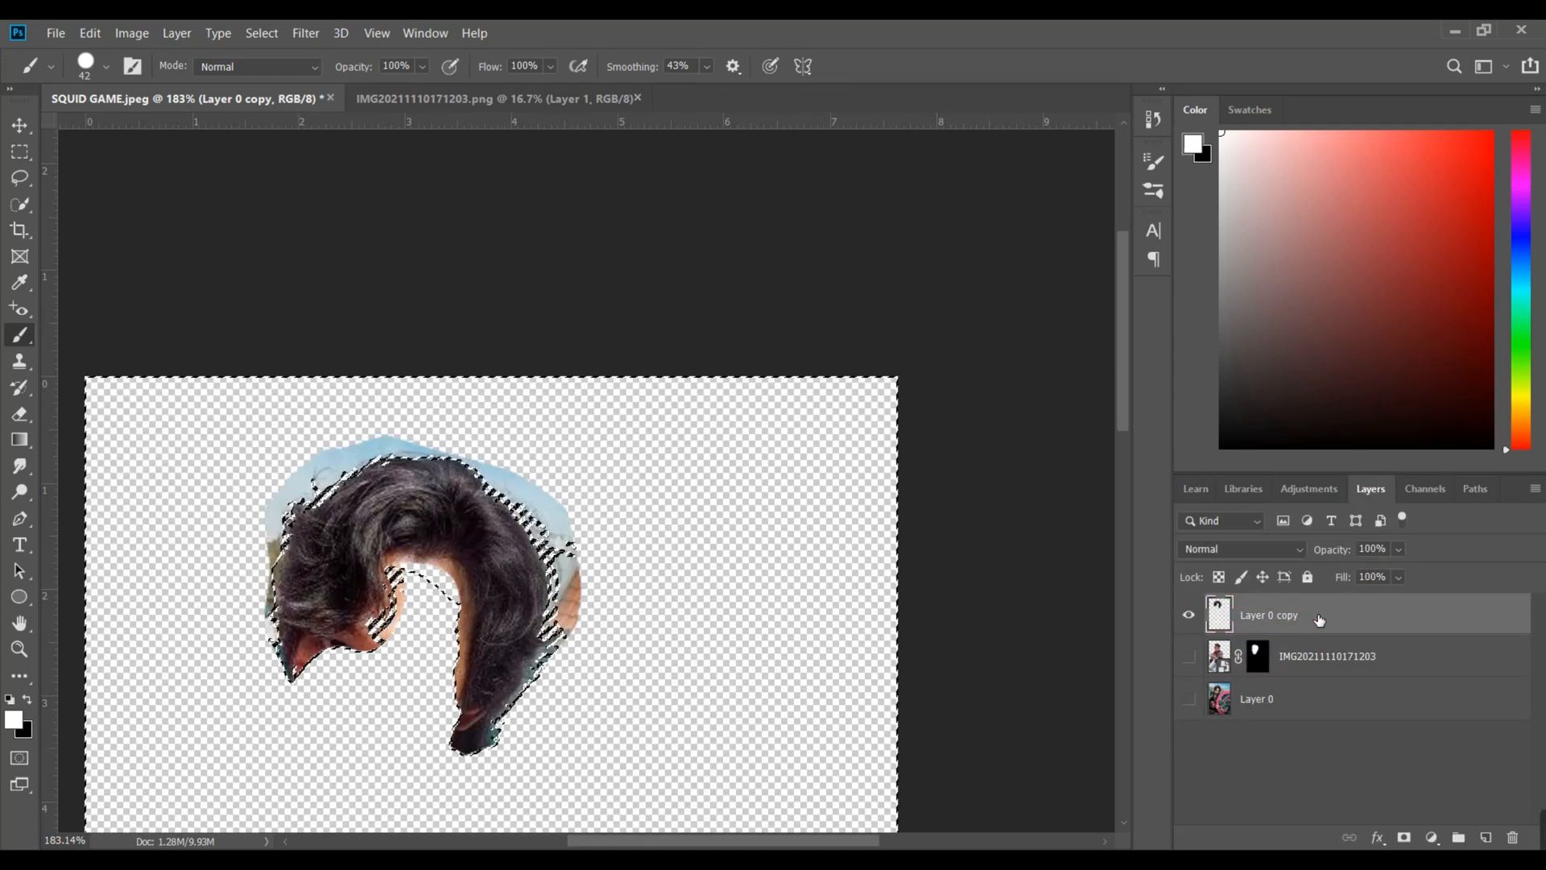
key(Delete)
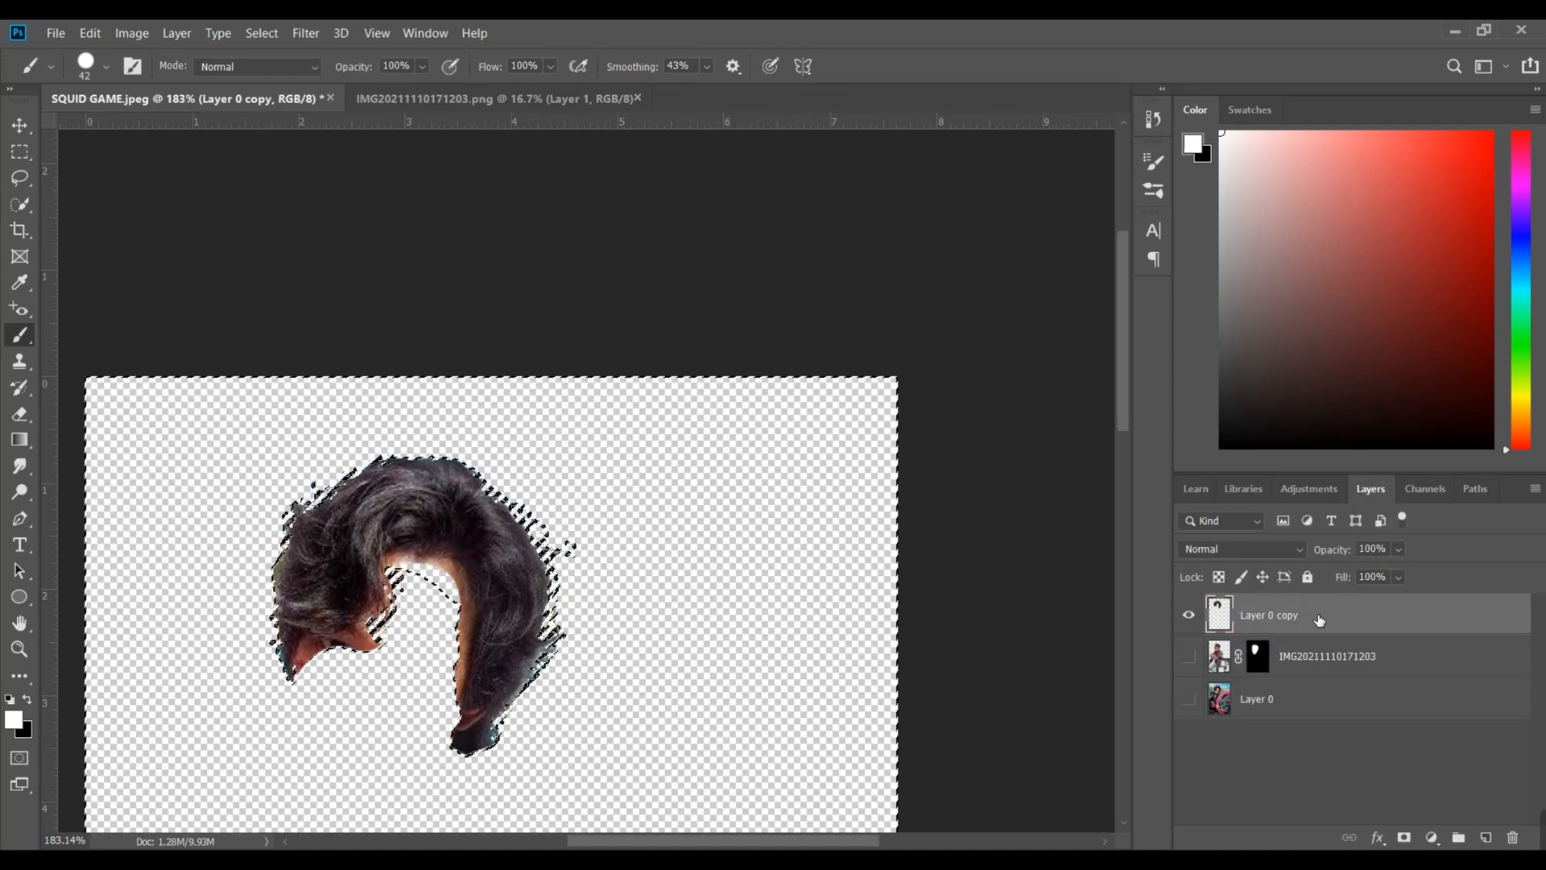
key(ctrl+d)
key(ctrl+0)
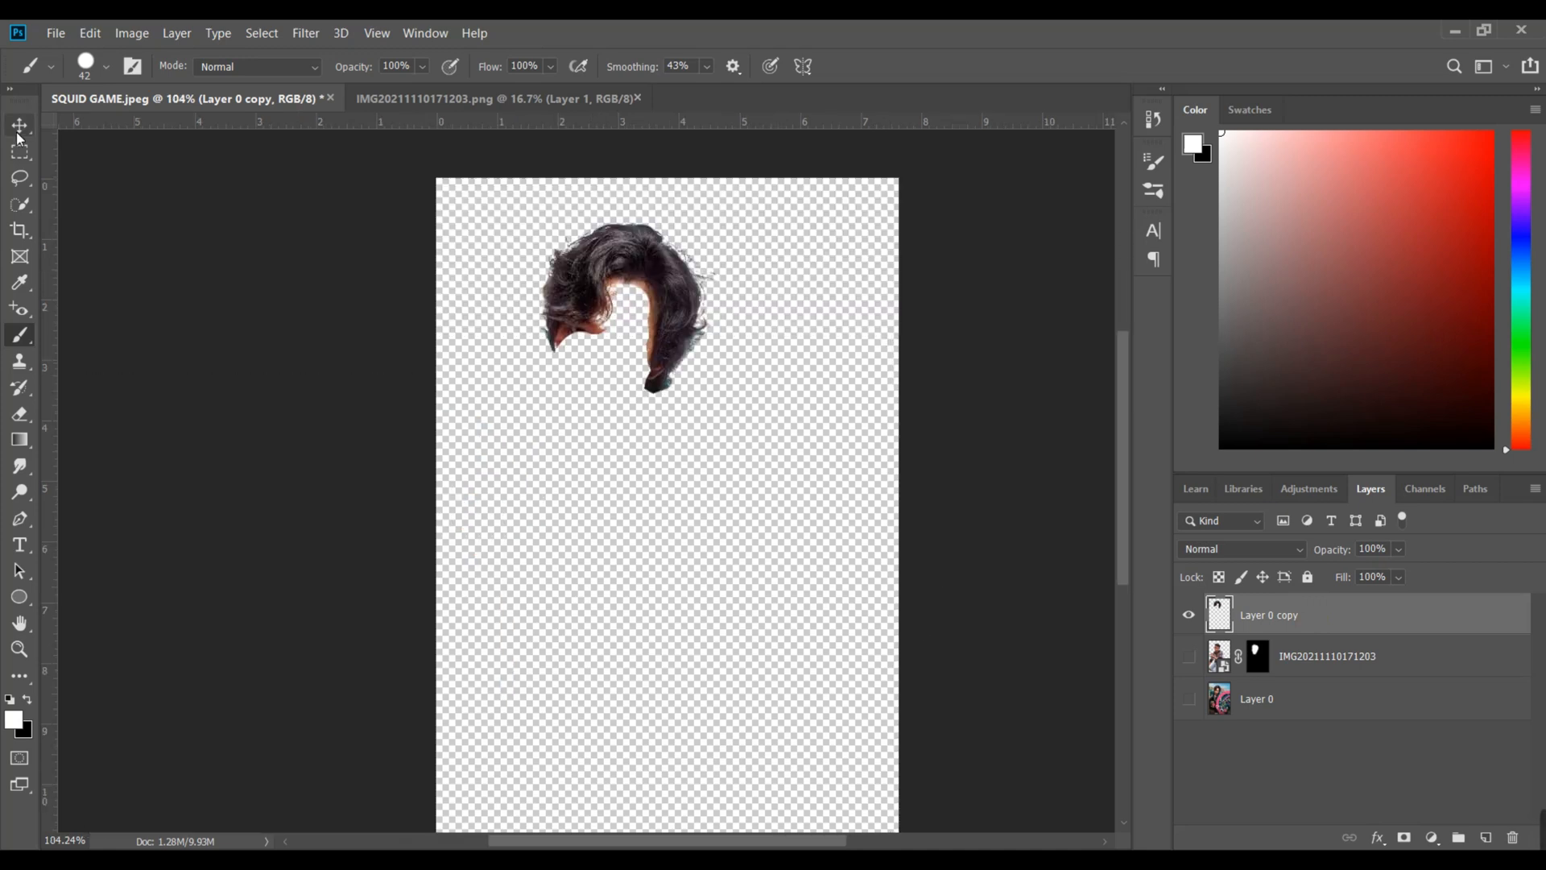
click(19, 129)
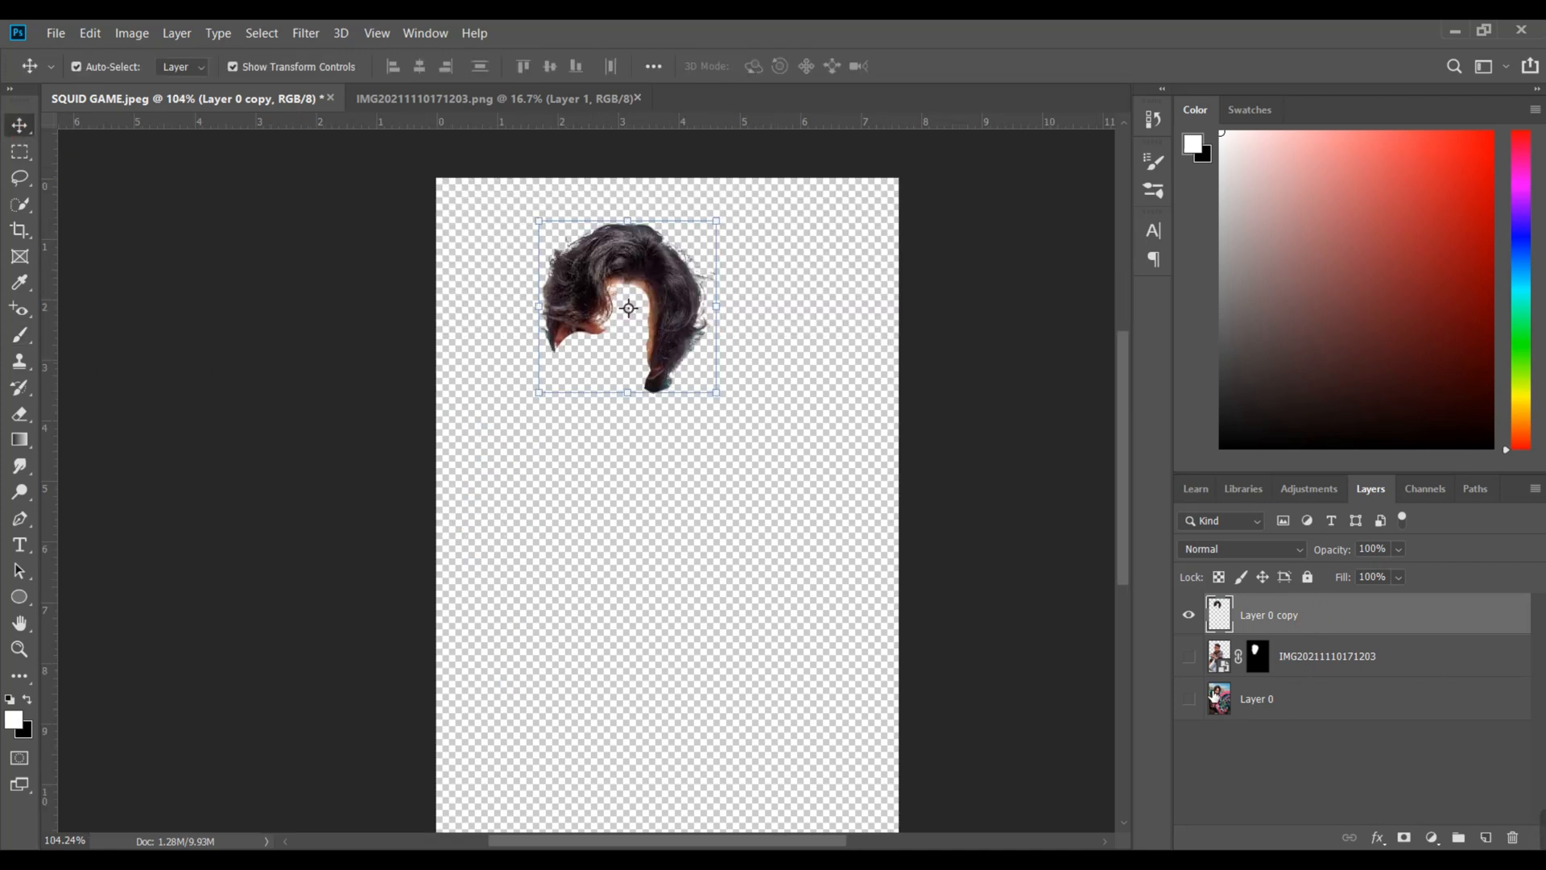
click(1190, 658)
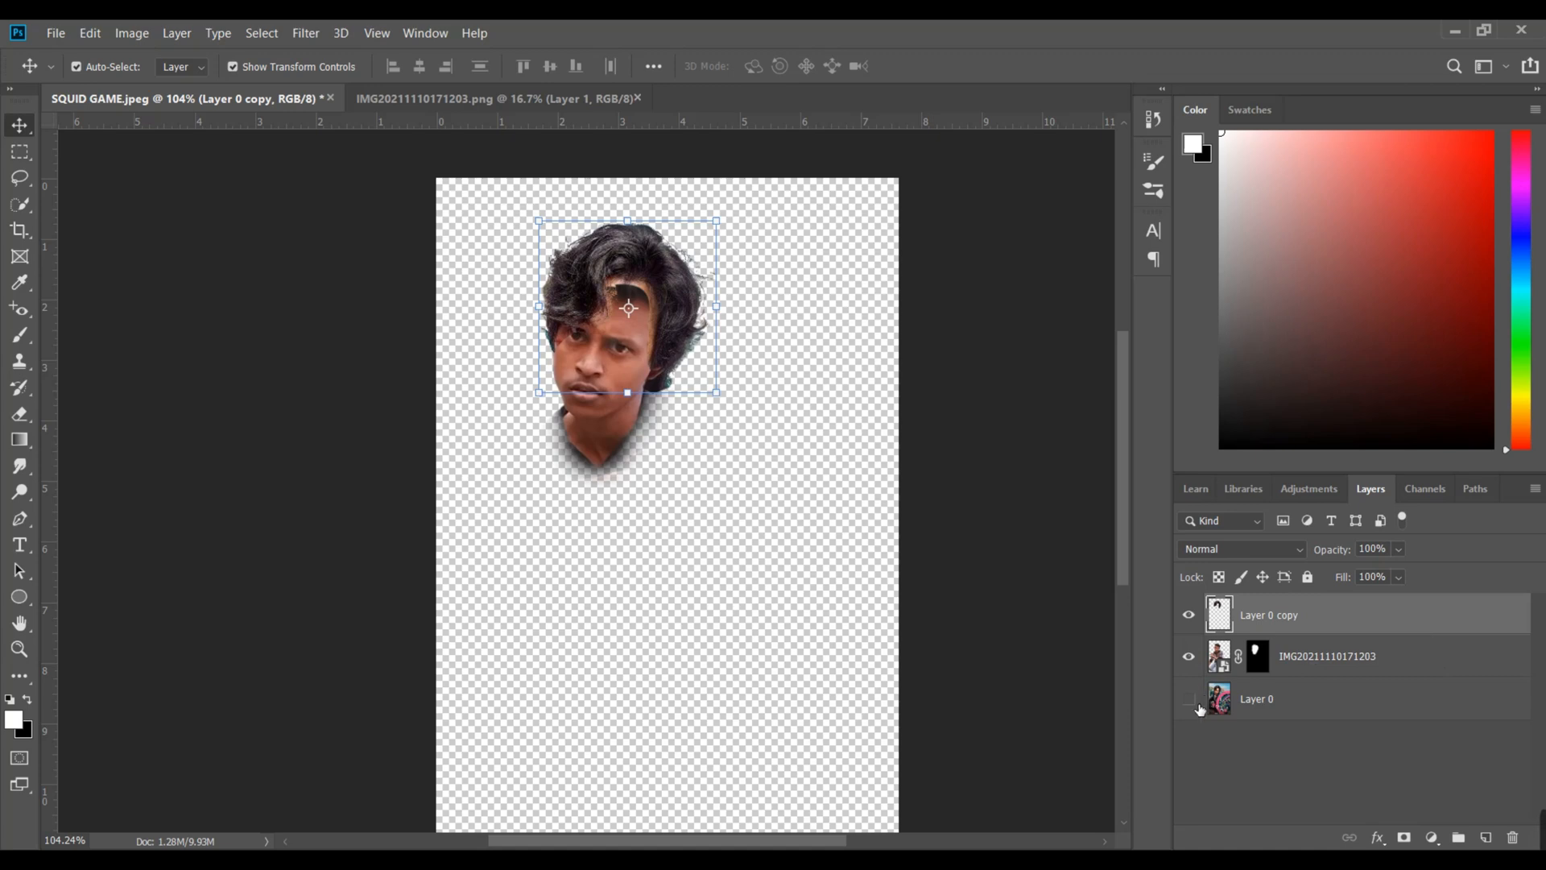
click(1190, 699)
Transform the Layer 0 copy hair to about 96% width, 98% height and 0.5° rotation so it fits the head
scroll(641, 346, up, 10)
drag(683, 269, 664, 315)
scroll(654, 316, up, 3)
scroll(699, 385, down, 3)
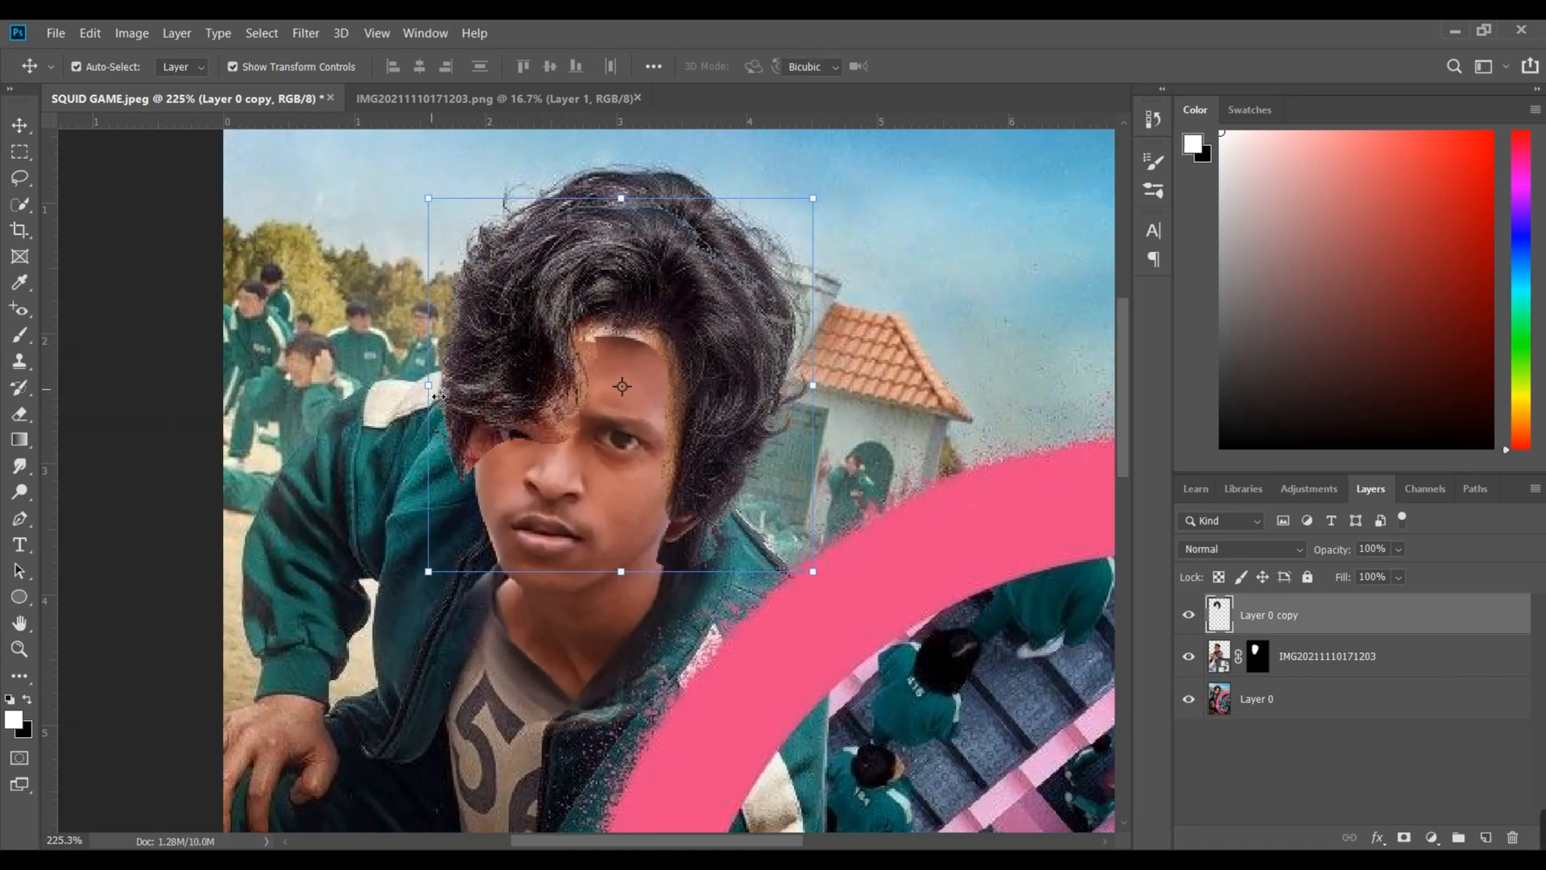
drag(439, 397, 455, 405)
drag(842, 174, 844, 176)
scroll(690, 264, up, 1)
drag(620, 191, 619, 200)
scroll(744, 564, up, 2)
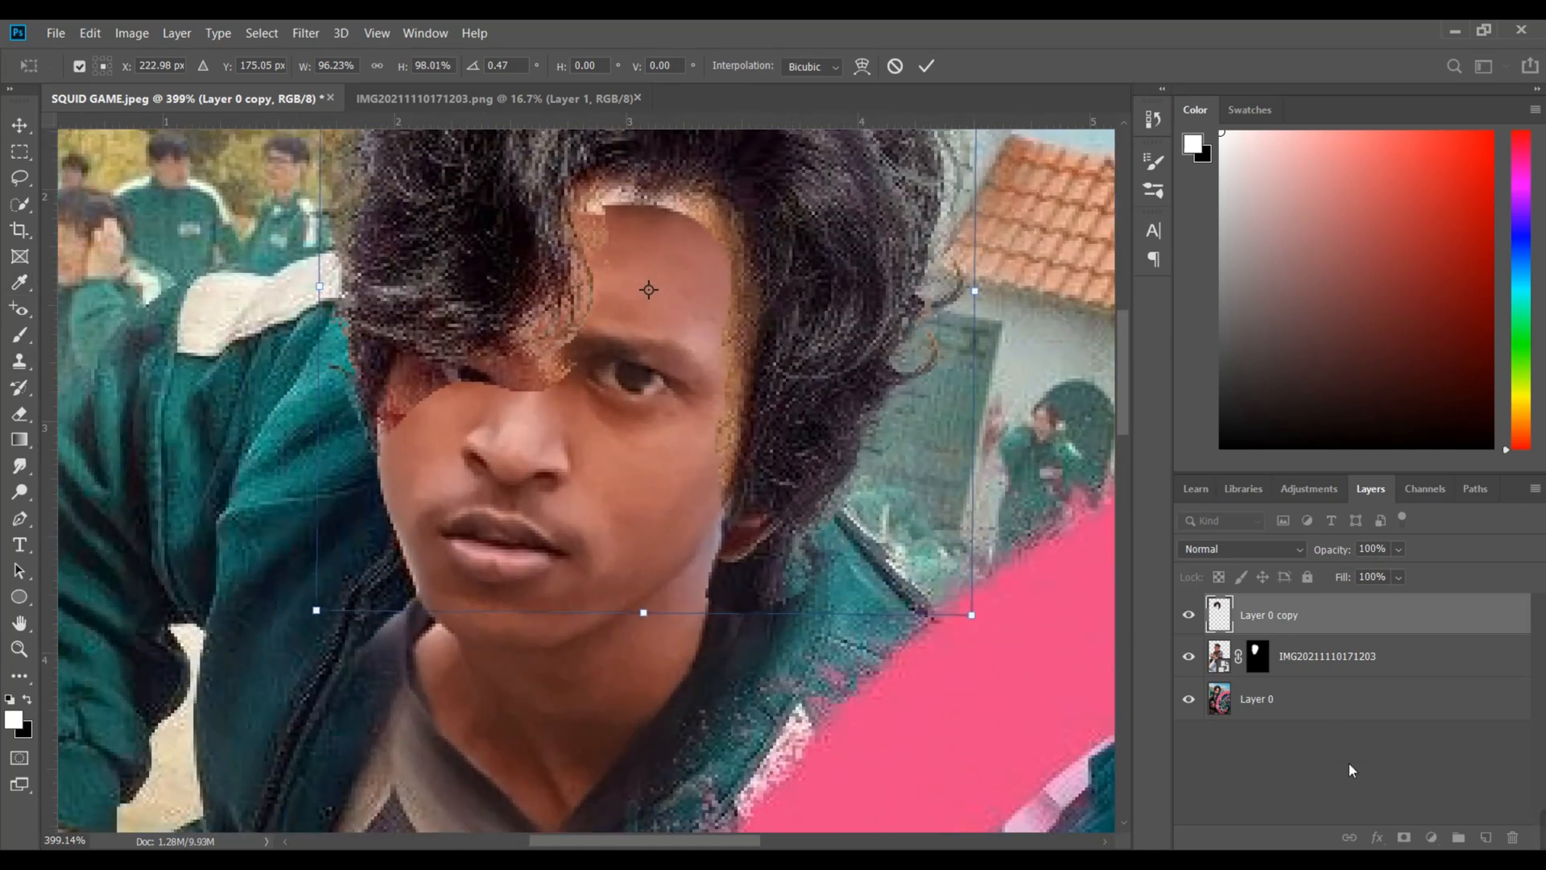
key(Return)
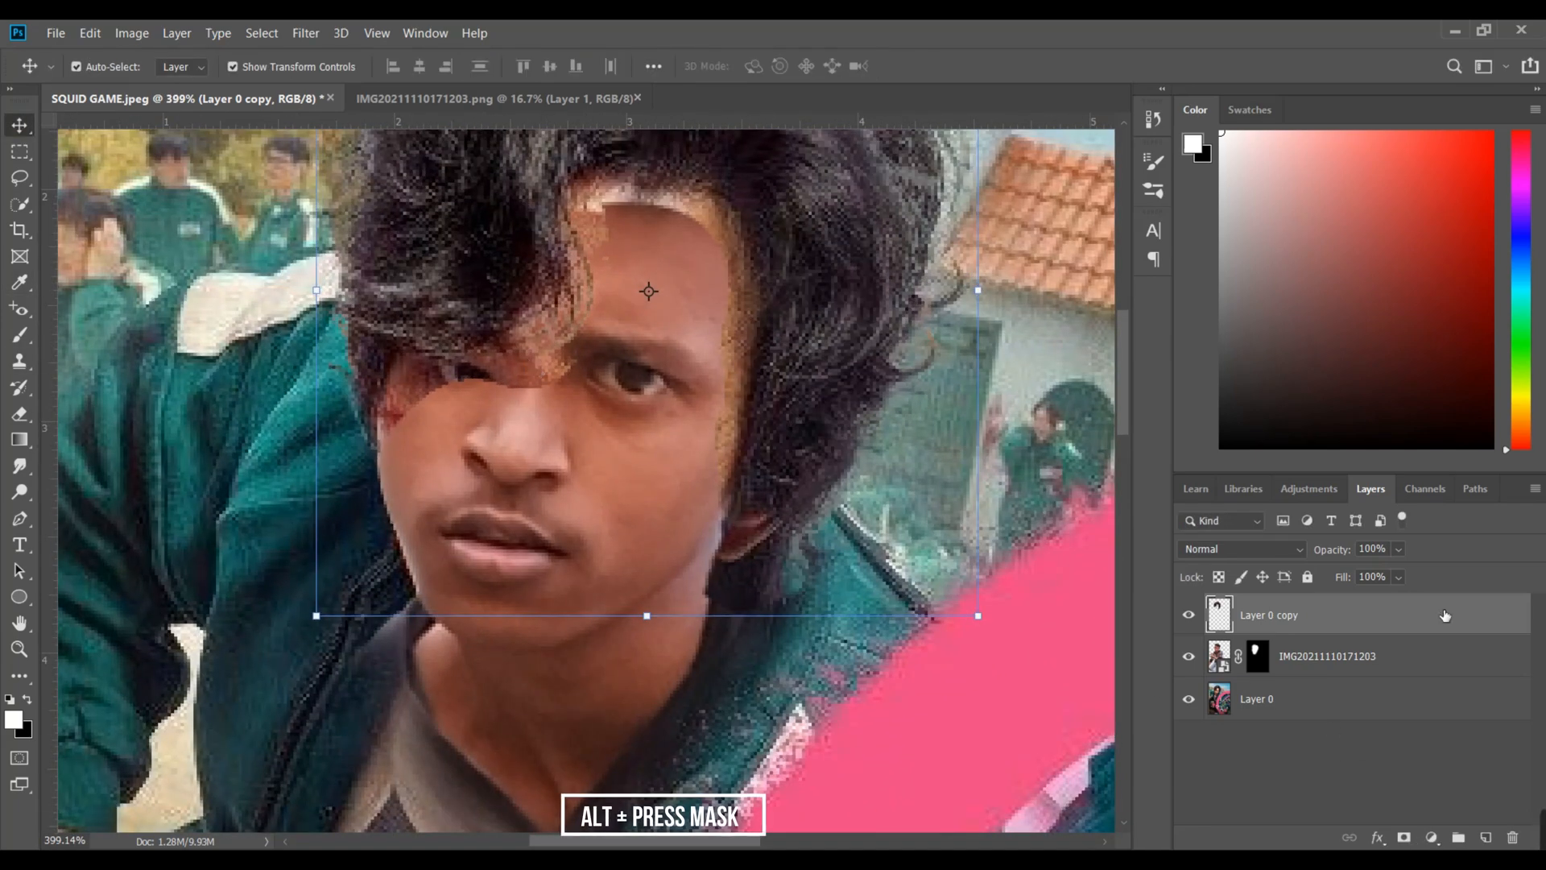
Add a layer mask to Layer 0 copy and erase the leftover skin around the hairline with a soft 34 px eraser at 37% opacity
click(1403, 838)
scroll(509, 467, down, 3)
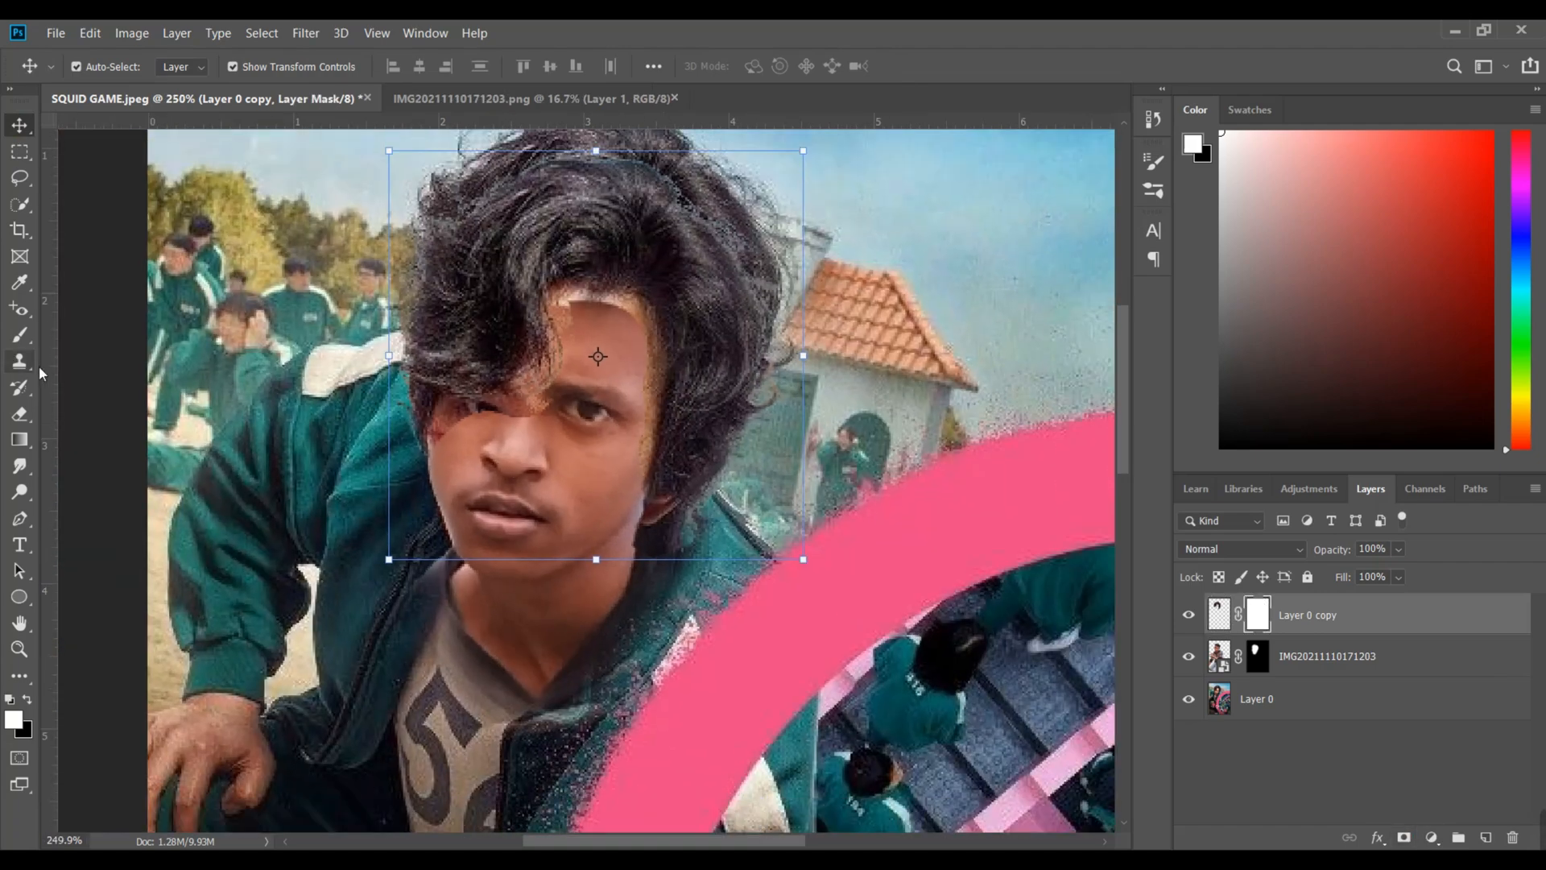
click(20, 415)
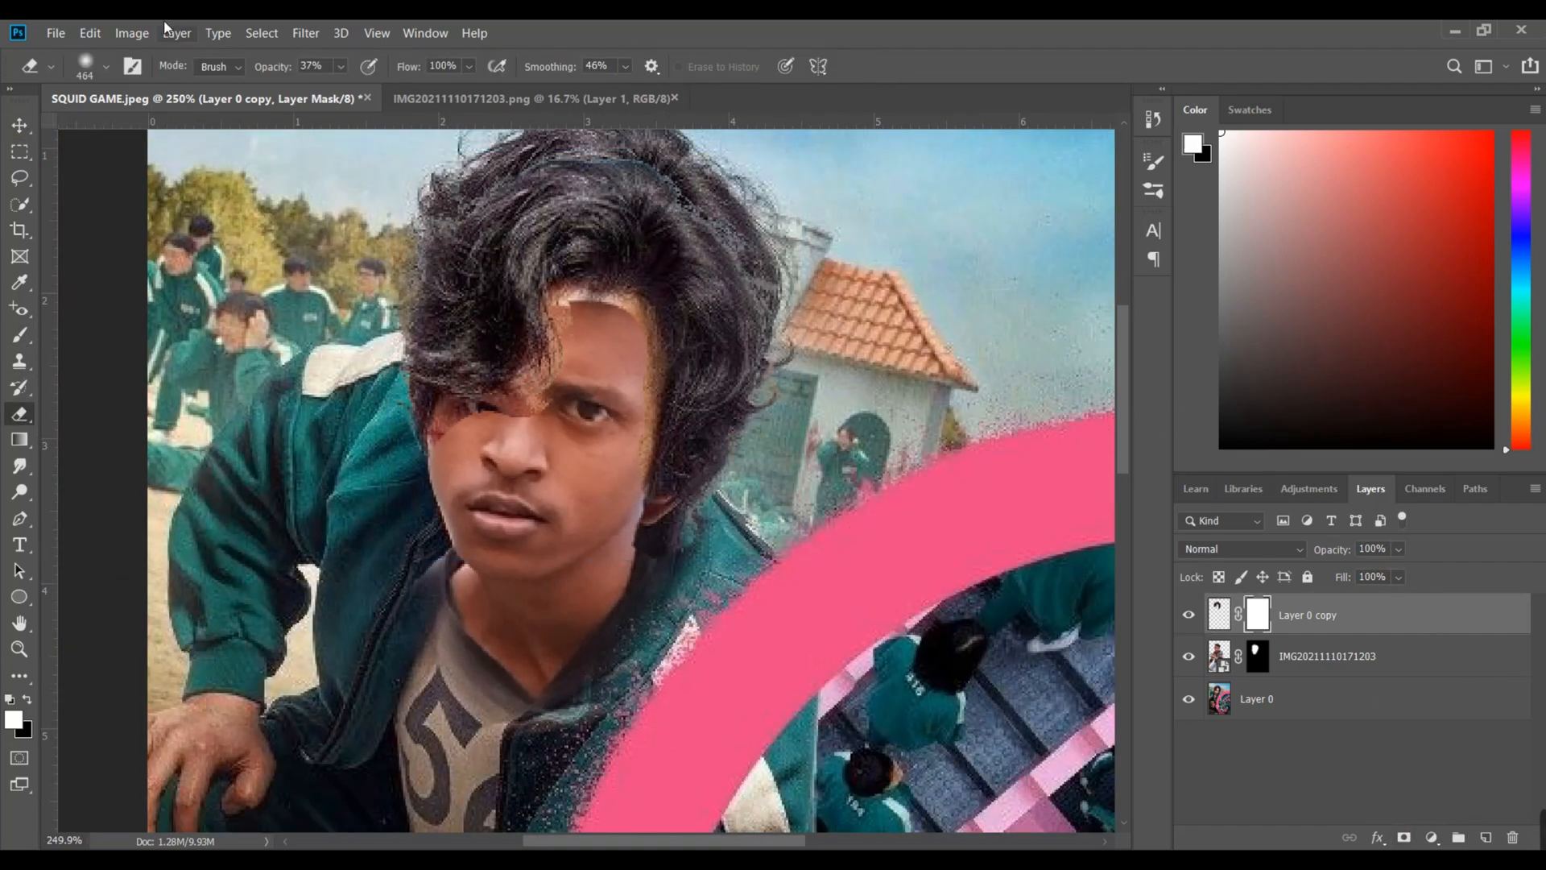
click(105, 67)
drag(149, 123, 140, 127)
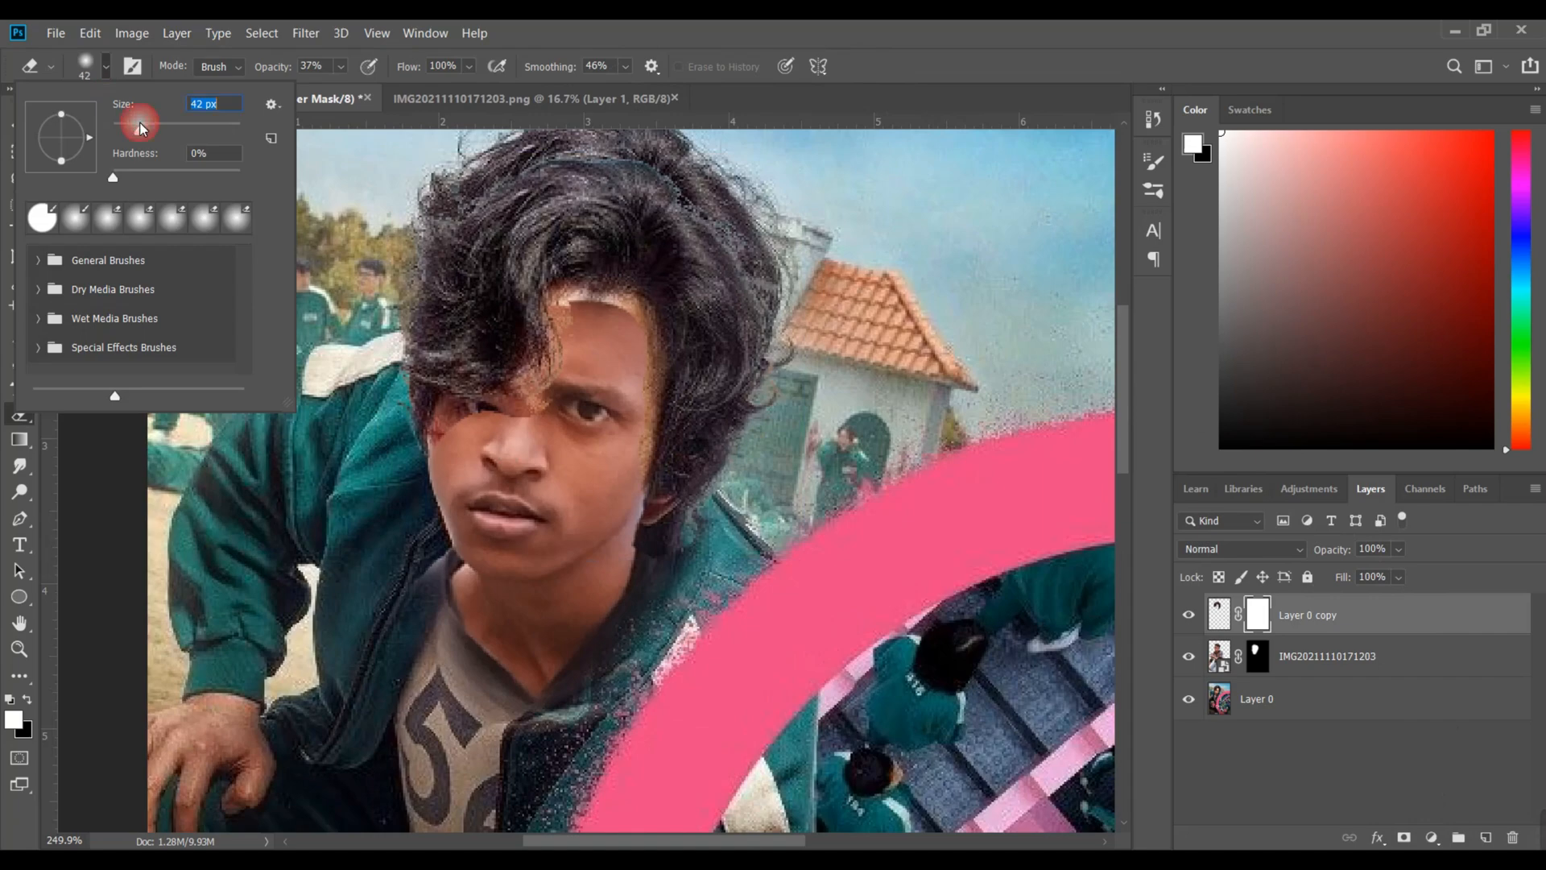
click(562, 483)
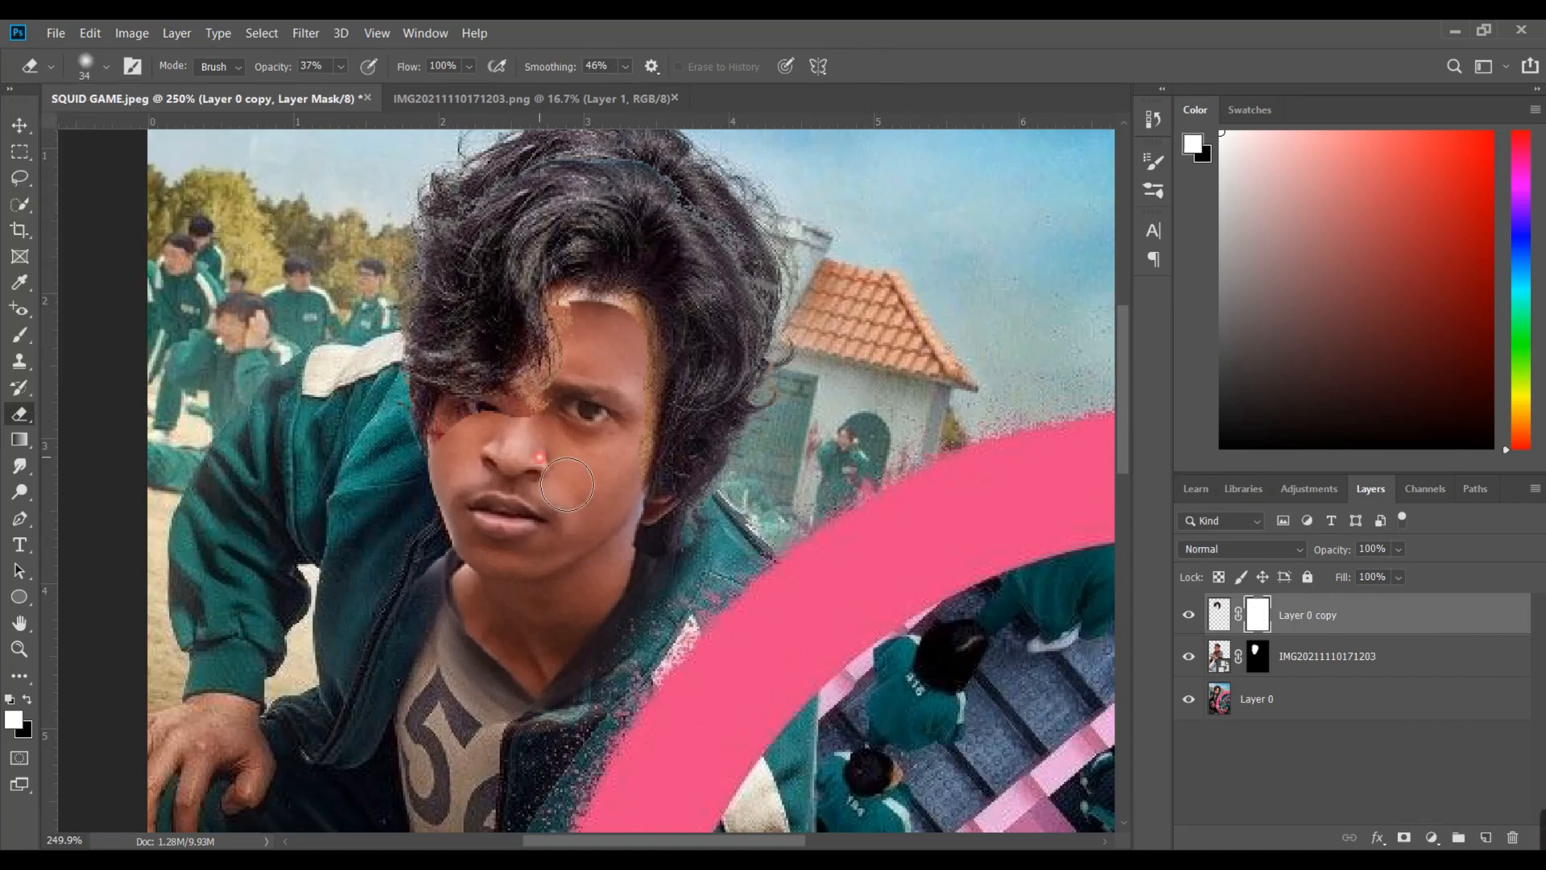
scroll(541, 373, down, 6)
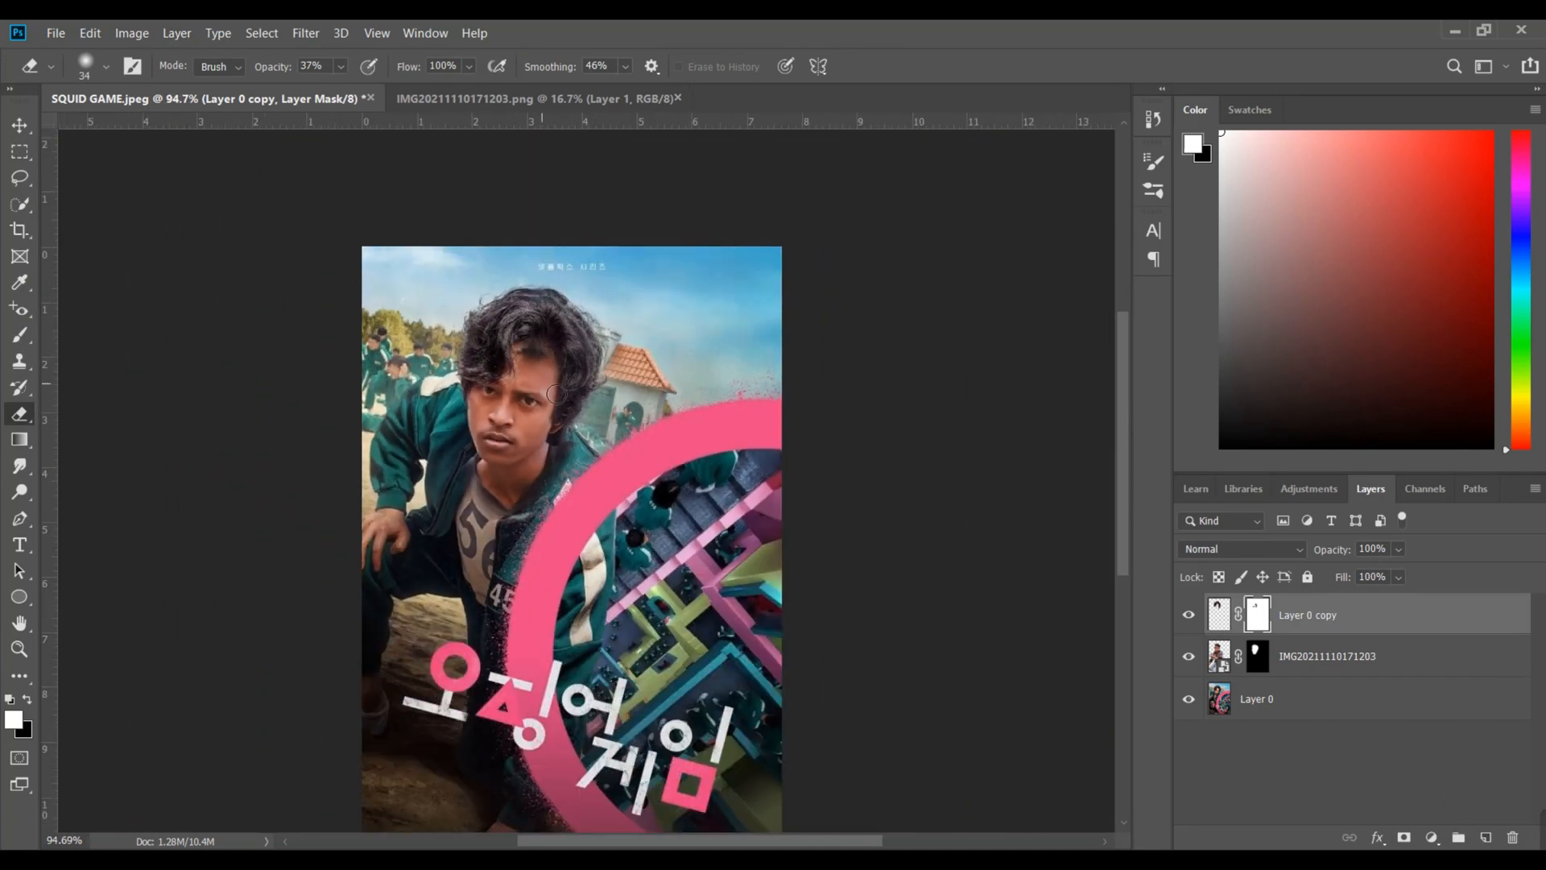
scroll(551, 364, up, 5)
scroll(575, 388, up, 1)
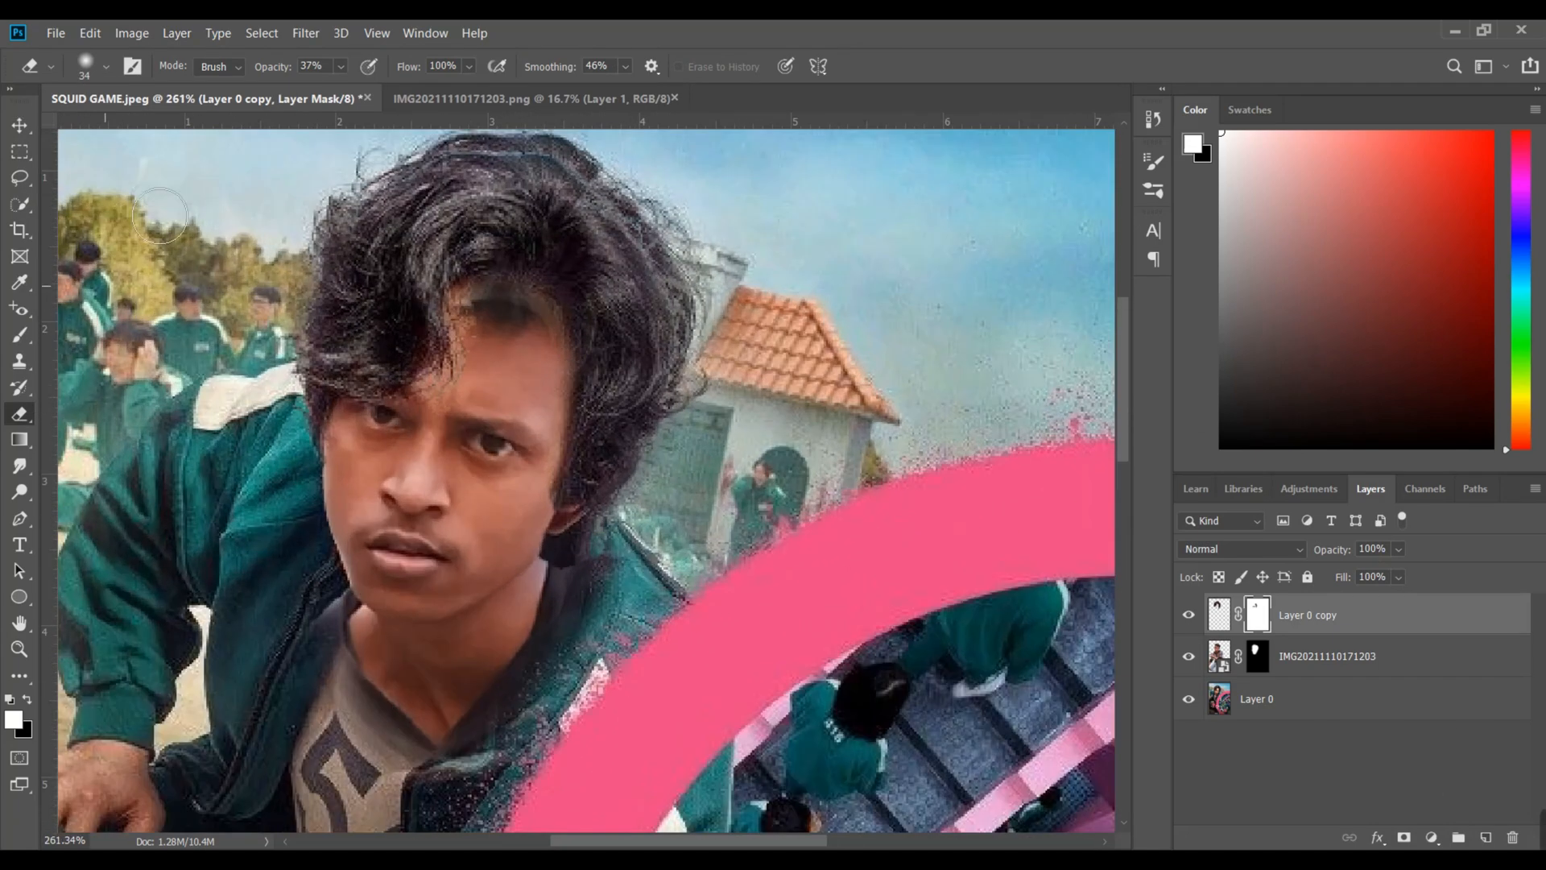
Warp the Layer 0 copy hair downward to cover the bare forehead gap and fit the side of the face
click(19, 127)
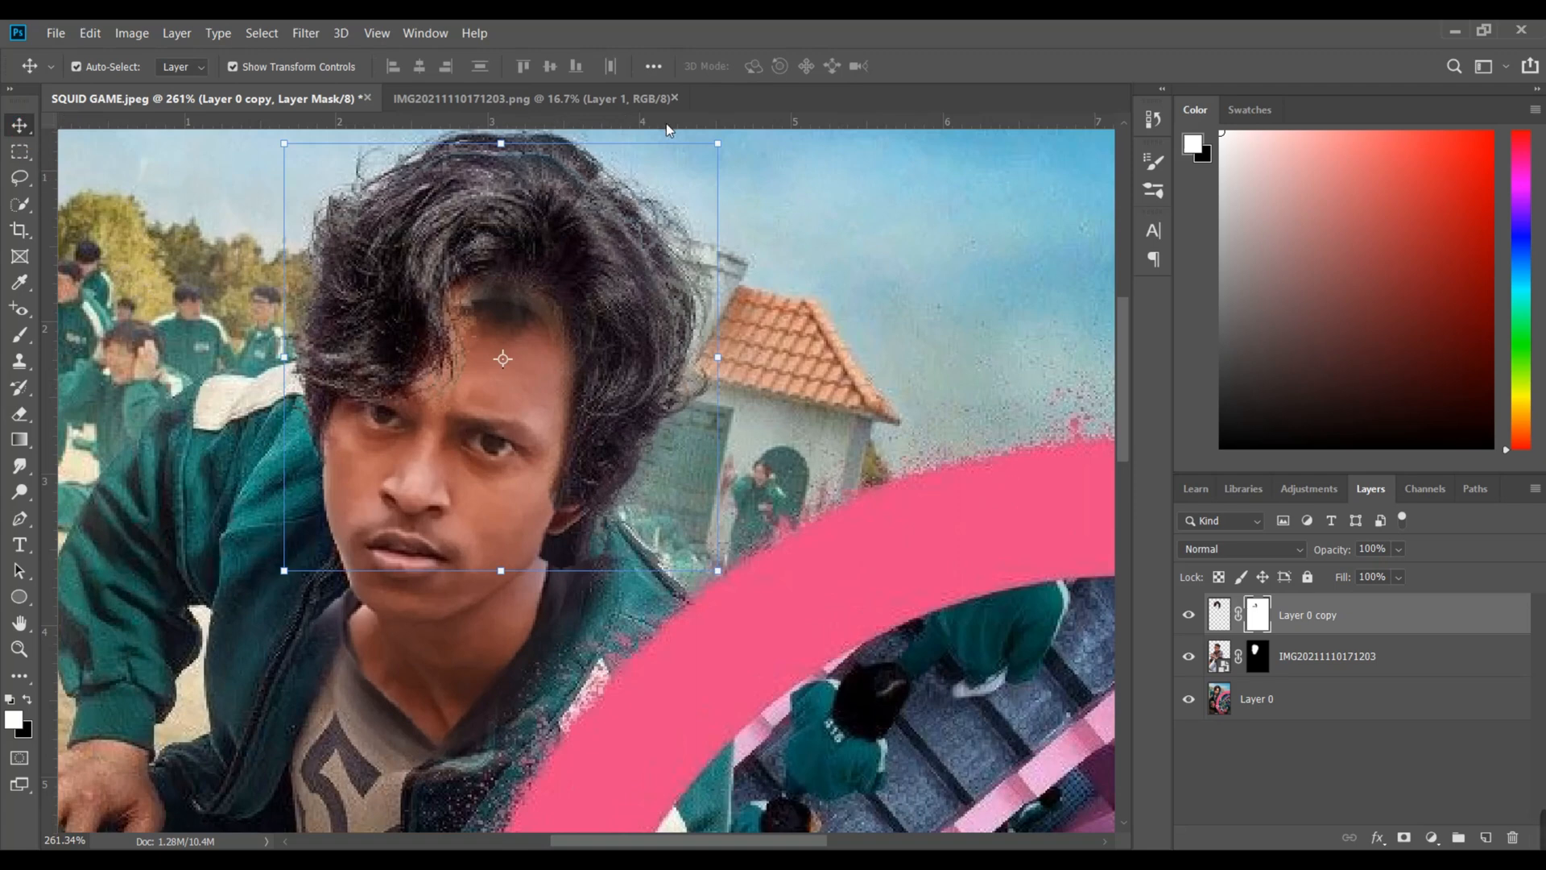
key(ctrl+t)
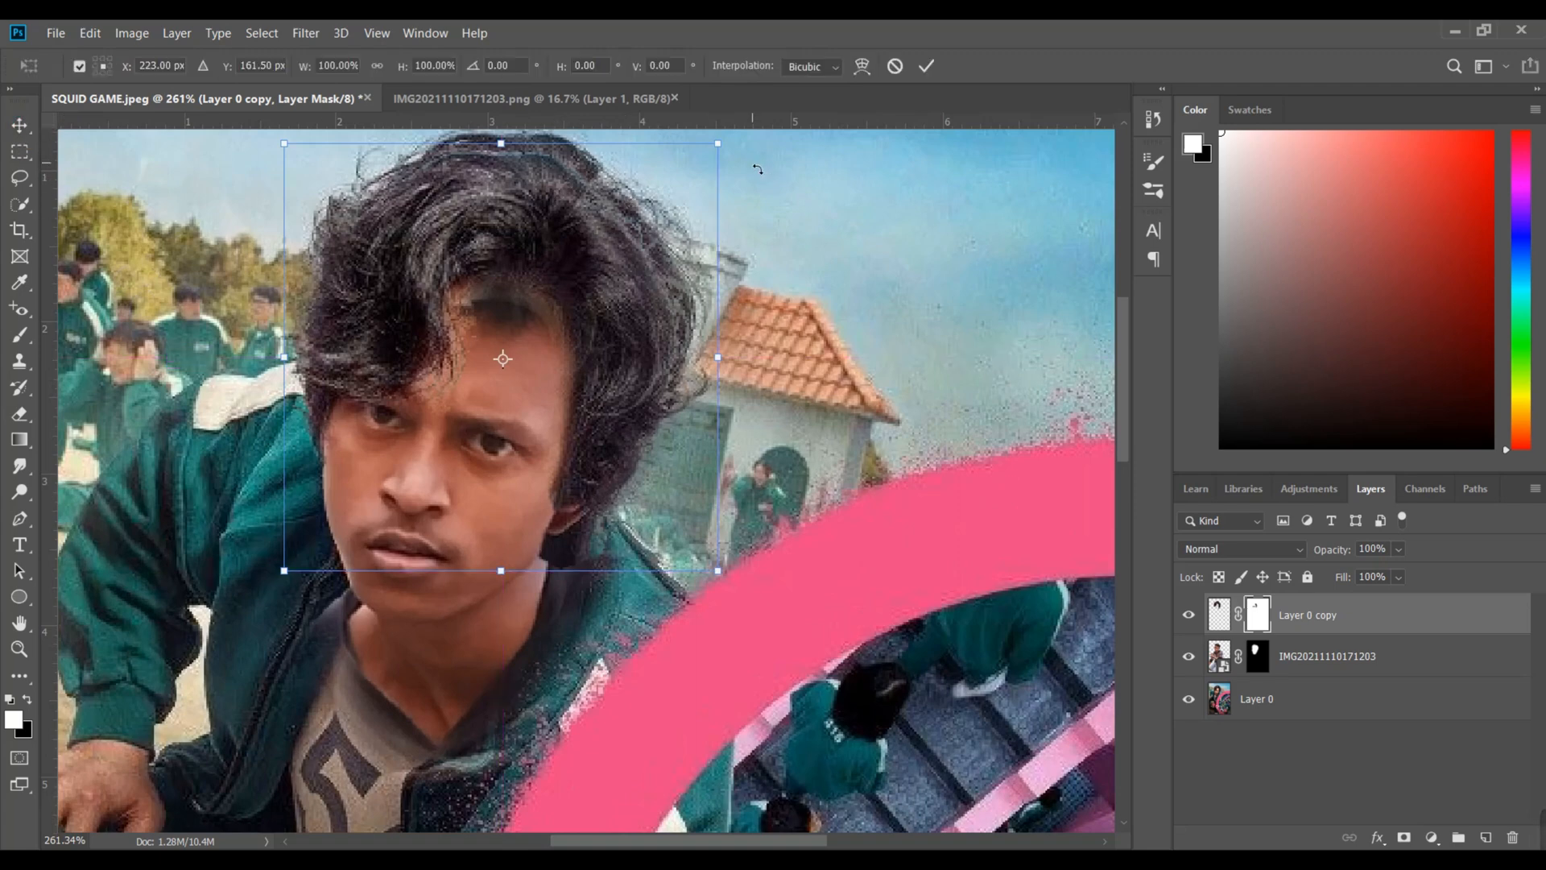
click(862, 66)
drag(537, 287, 523, 317)
drag(427, 433, 421, 403)
drag(473, 314, 480, 327)
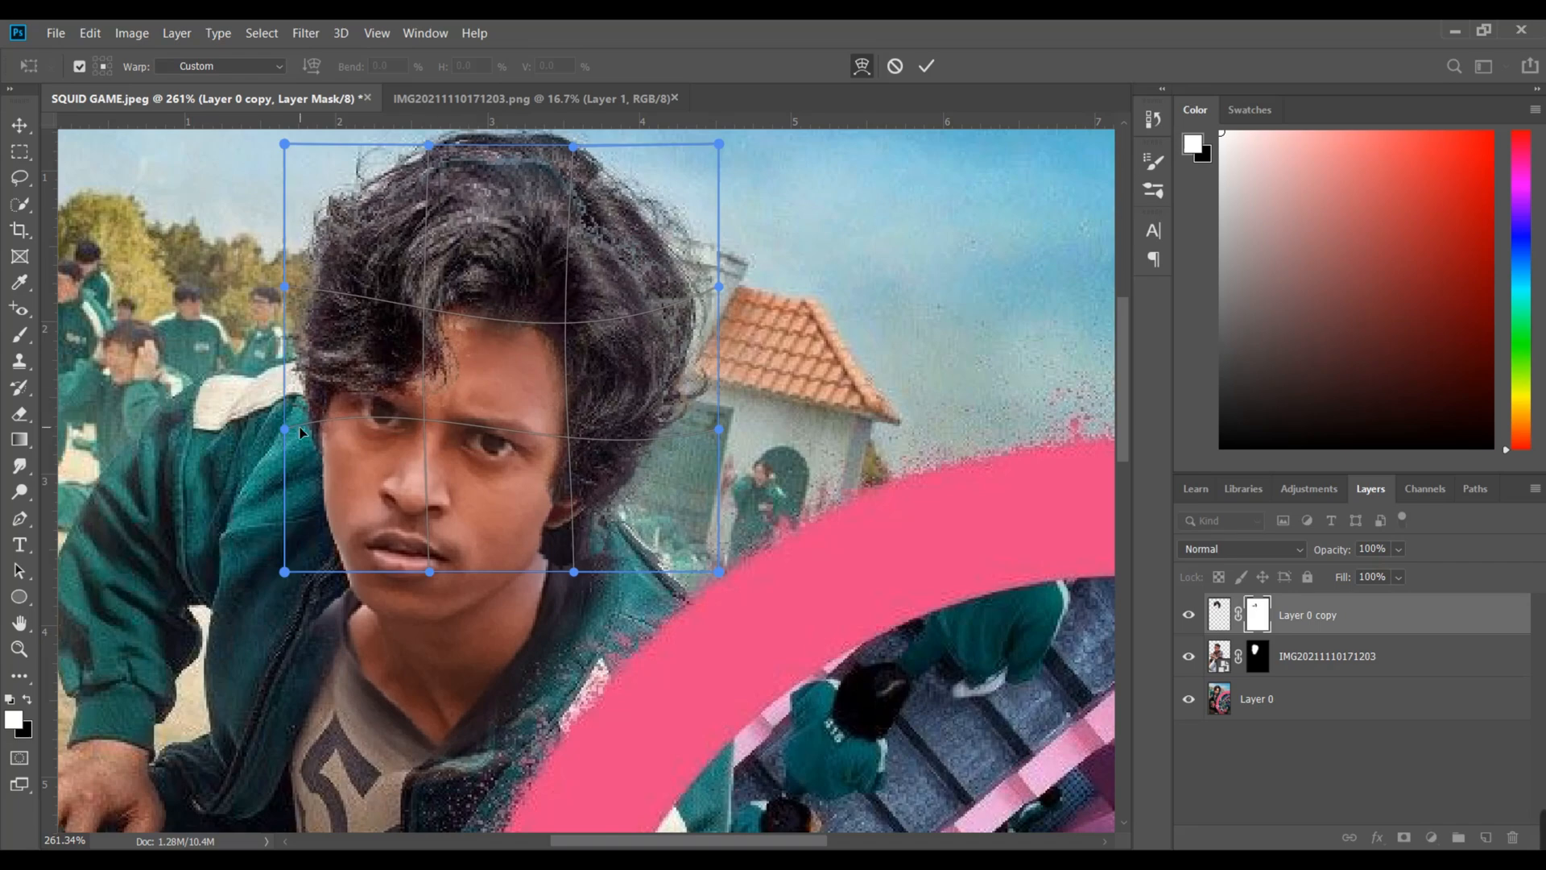
drag(298, 428, 309, 442)
scroll(476, 407, down, 3)
scroll(533, 430, up, 3)
Rotate the warped hair clockwise by about 1.8° and apply the transform
click(861, 66)
drag(729, 153, 733, 168)
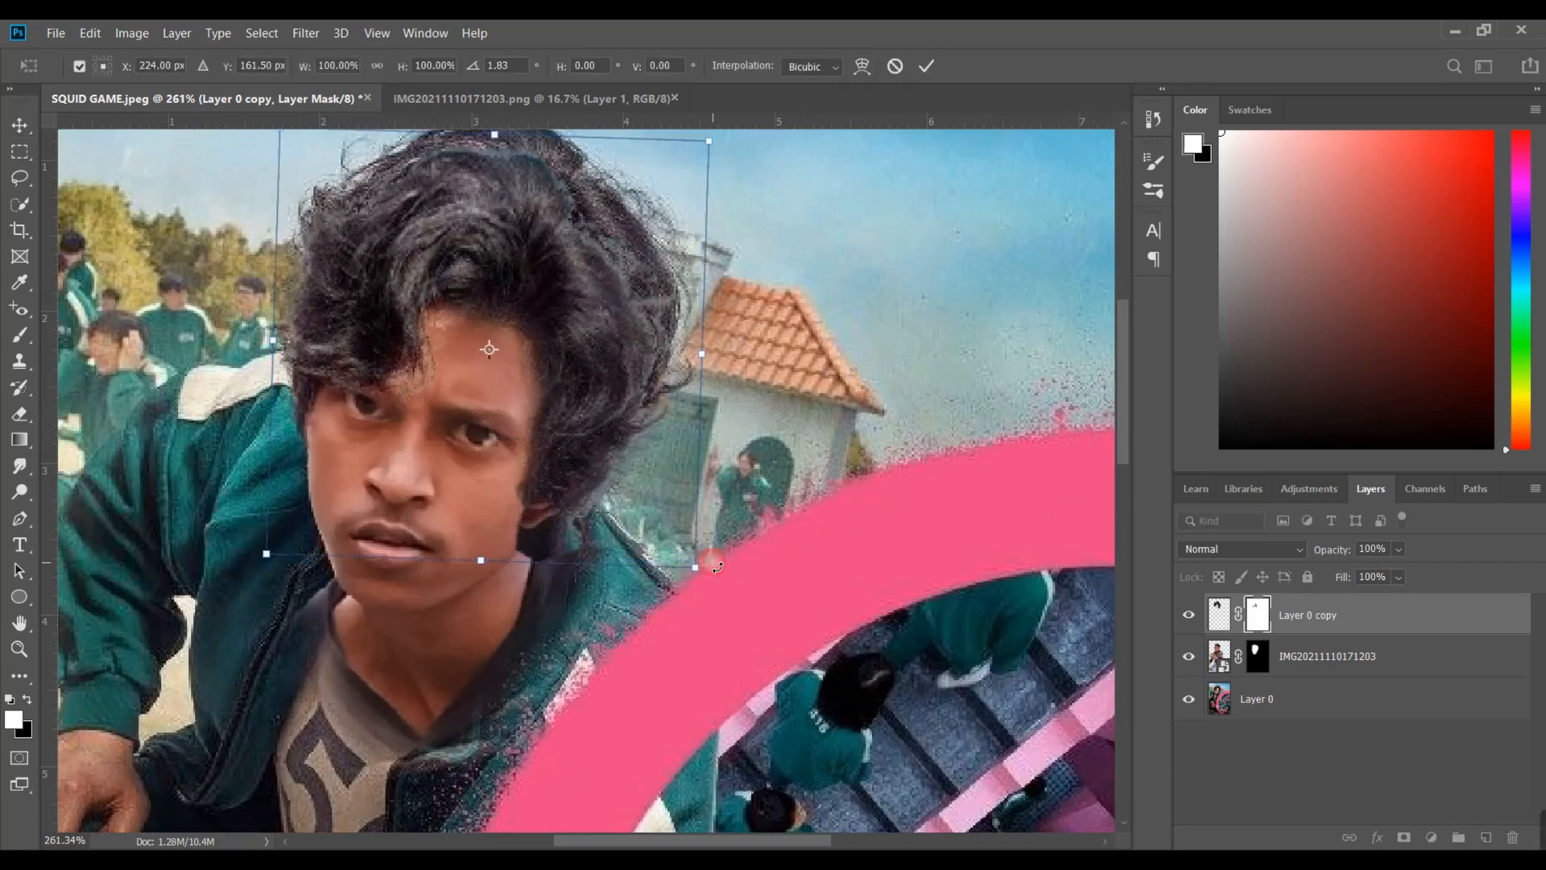
scroll(524, 347, up, 2)
click(20, 126)
Erase the leftover hair around the ear and neck on the Layer 0 copy mask with the 34 px eraser at 37% opacity
click(19, 413)
mouse_move(569, 460)
mouse_down()
mouse_move(580, 656)
mouse_move(624, 729)
mouse_up()
scroll(600, 693, down, 12)
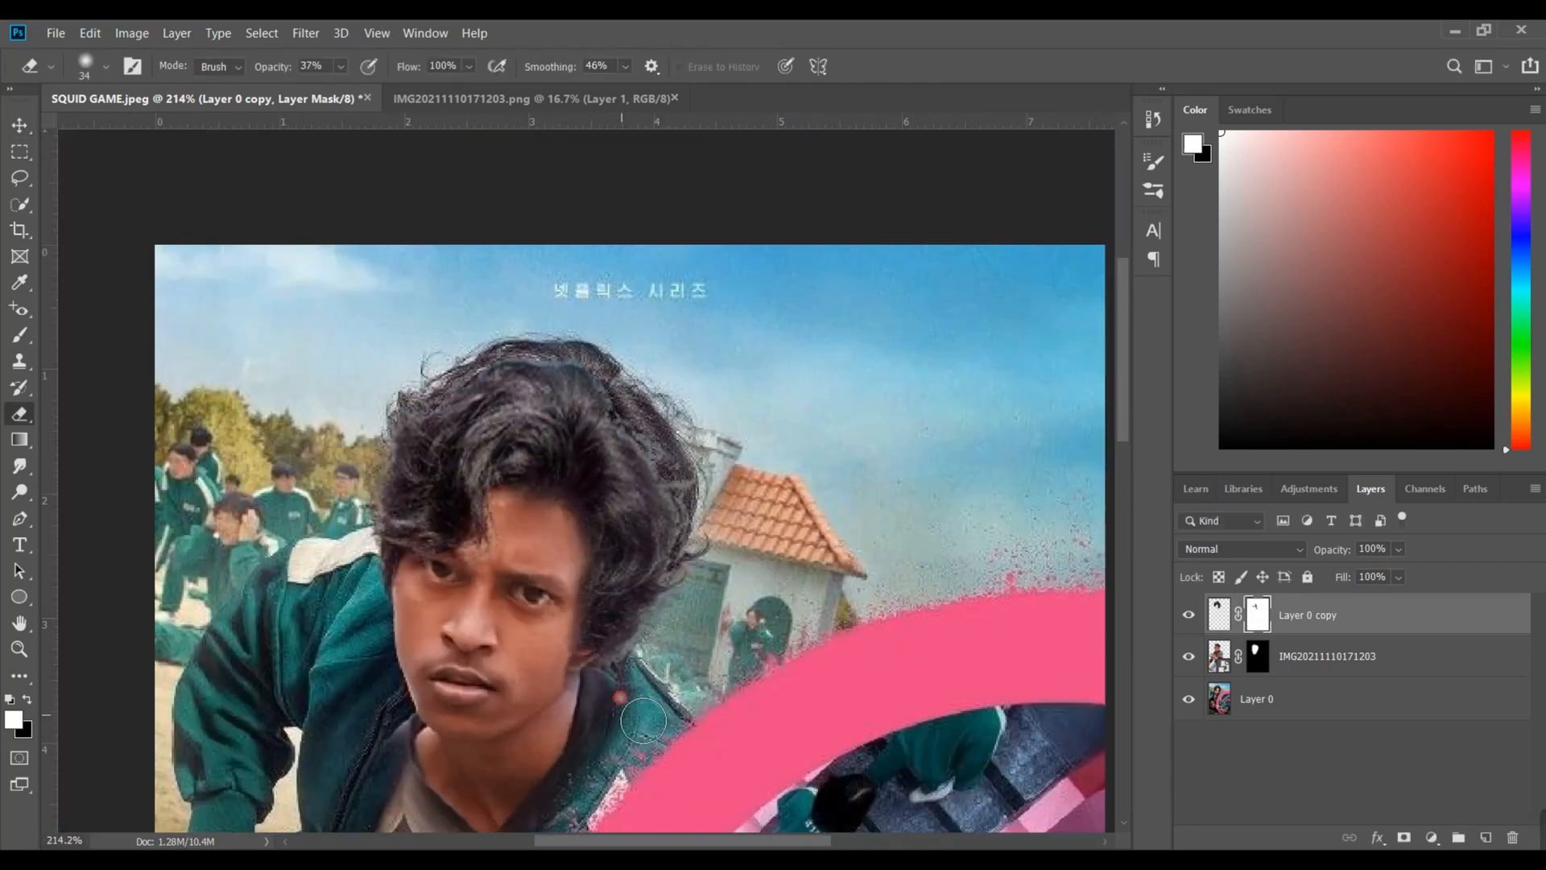
click(20, 126)
click(428, 245)
scroll(741, 485, up, 11)
scroll(547, 821, up, 3)
click(1258, 614)
click(19, 414)
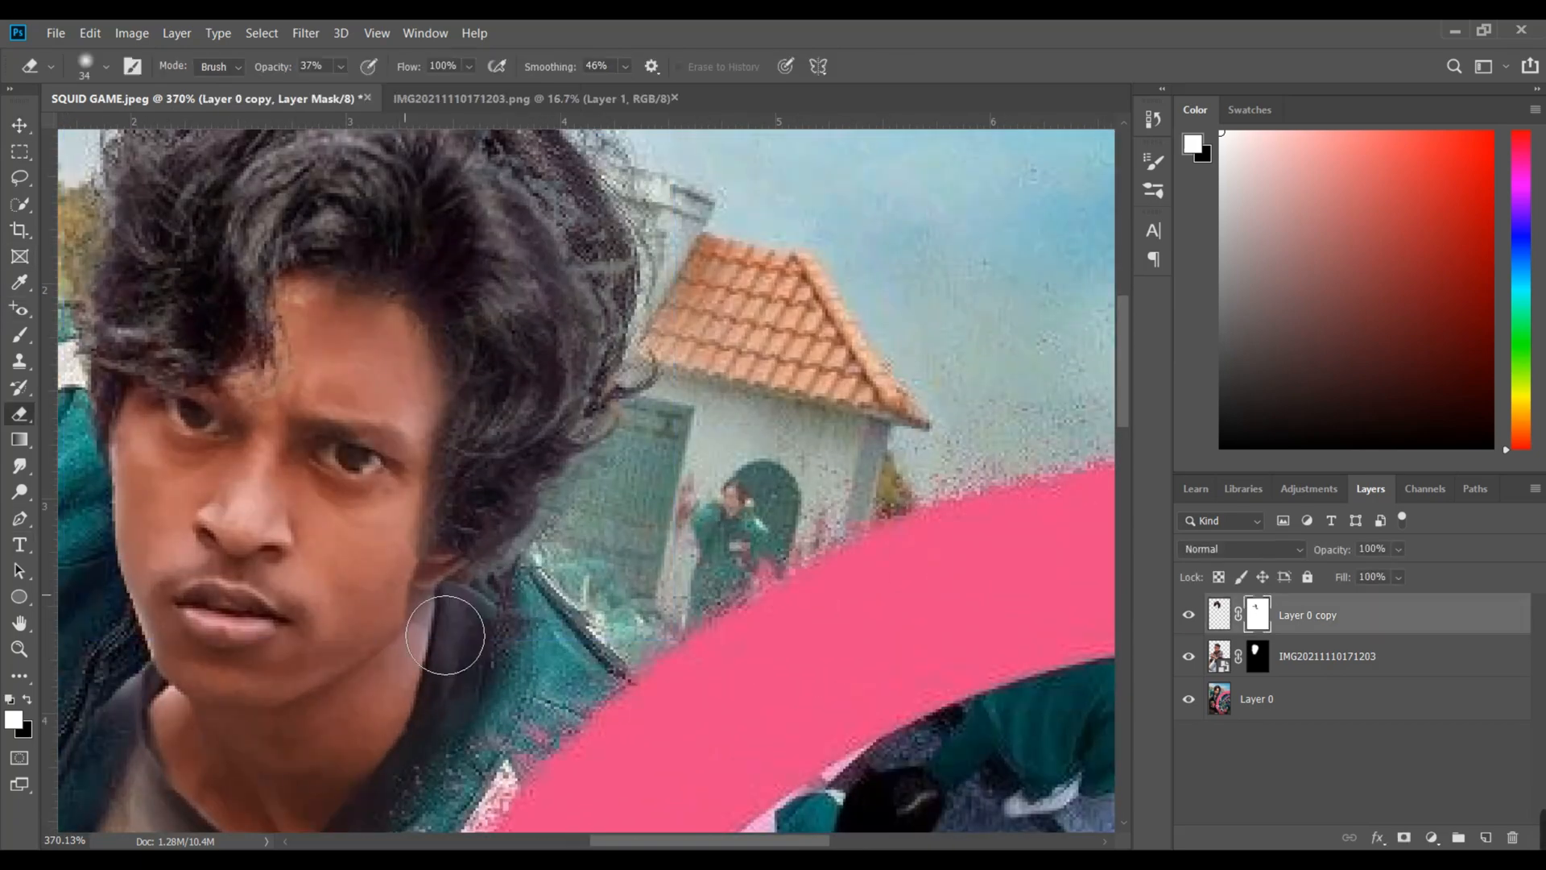
mouse_move(459, 645)
mouse_down()
mouse_move(488, 535)
mouse_move(455, 579)
mouse_up()
key(x)
click(26, 699)
mouse_move(437, 475)
mouse_down()
mouse_move(460, 555)
mouse_move(440, 518)
mouse_up()
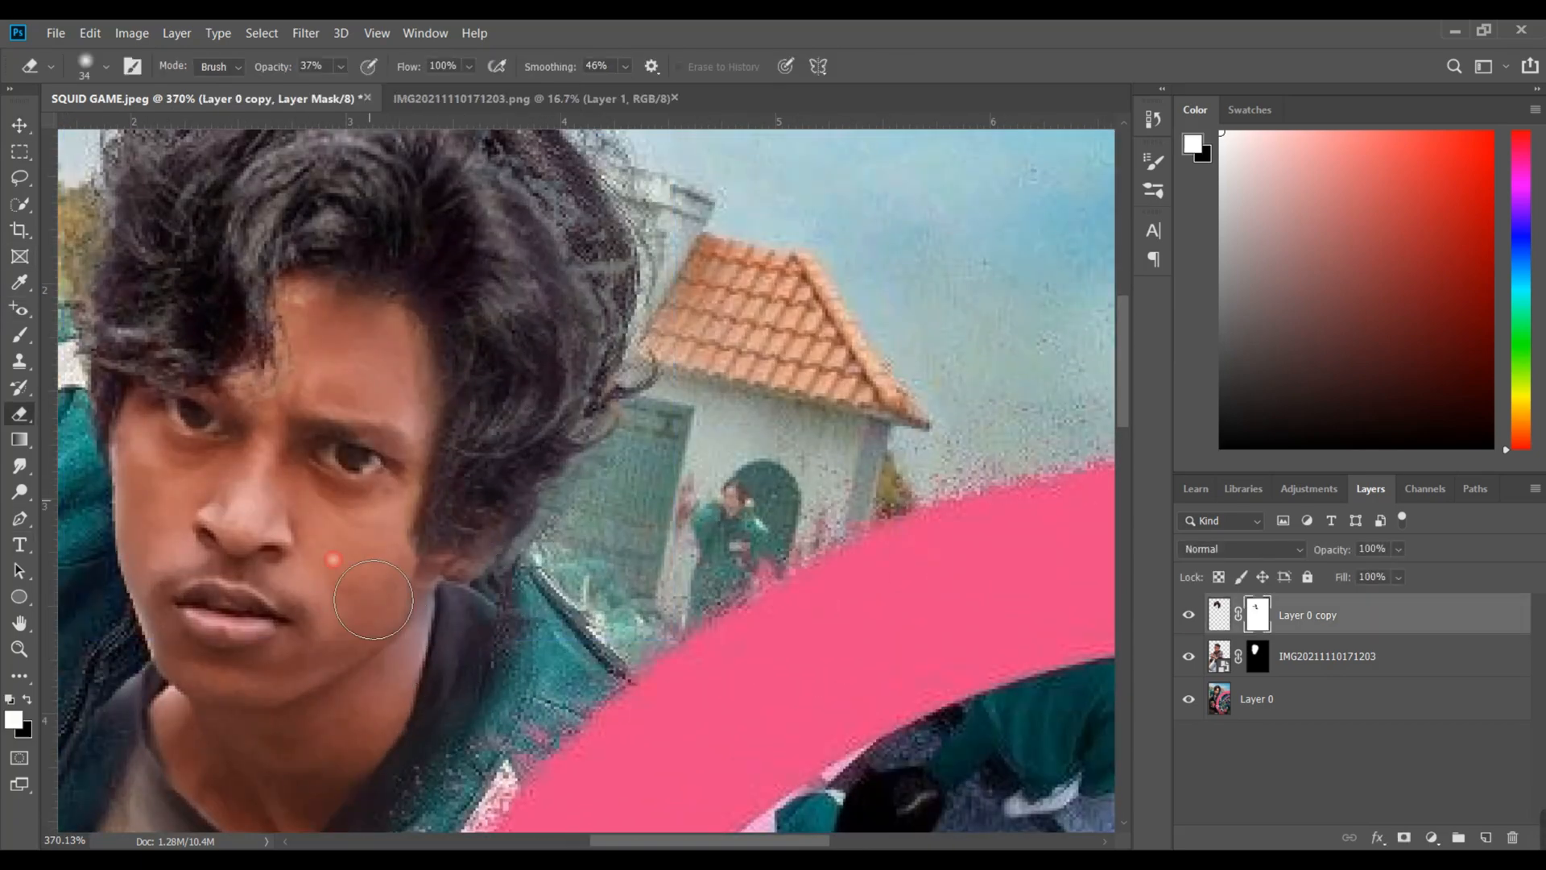
scroll(411, 549, down, 11)
scroll(409, 543, up, 8)
Start Puppet Warp on the Layer 0 copy hair, then pin and pull its inner edge along the forehead, temple and ear
click(20, 125)
click(89, 33)
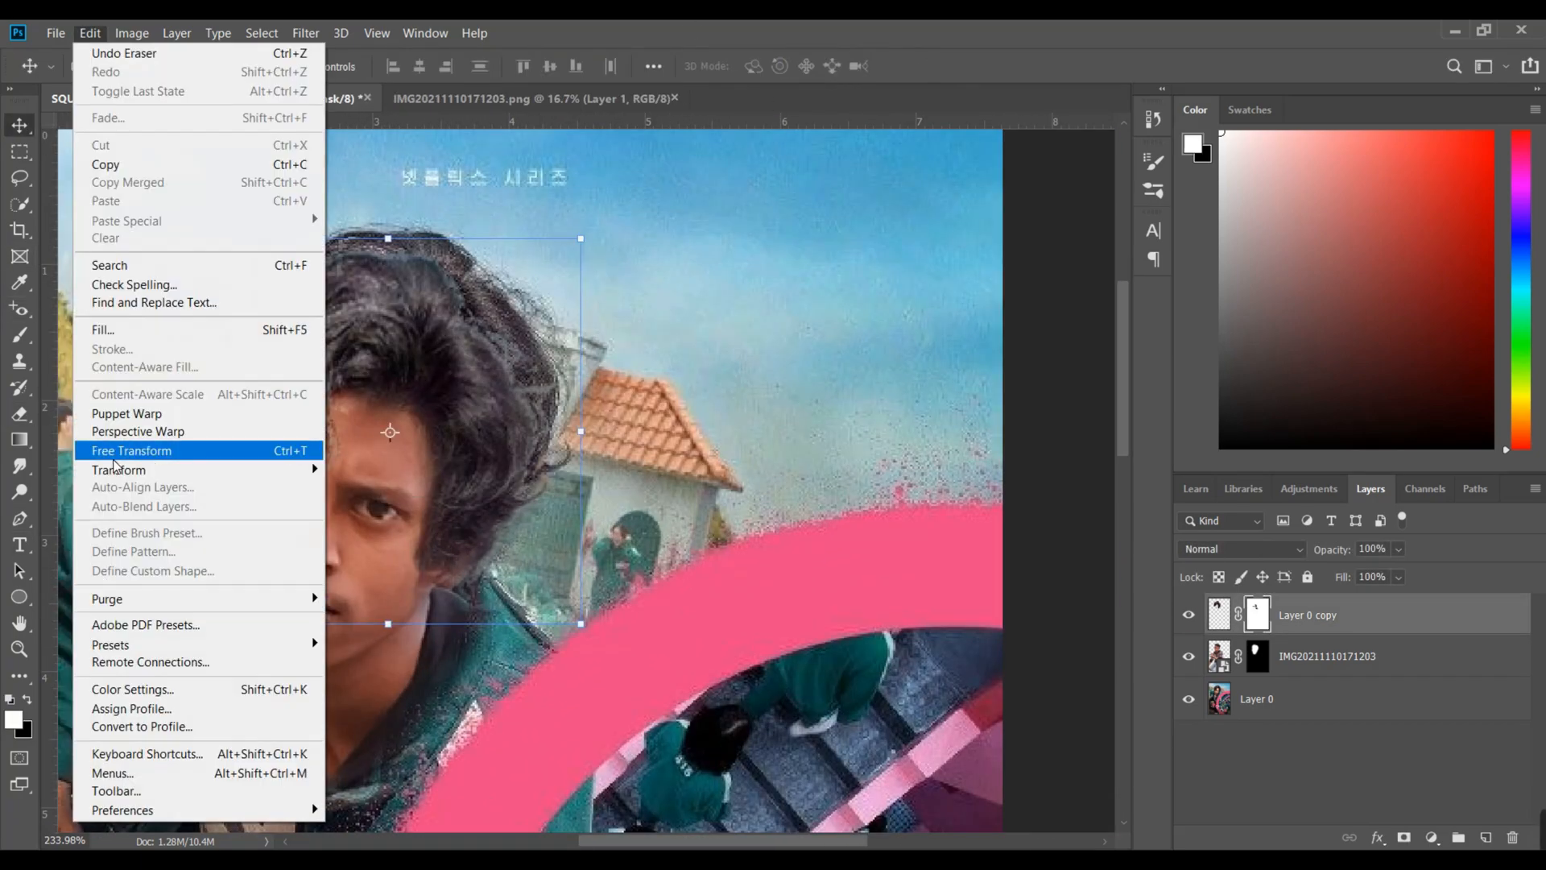
click(115, 415)
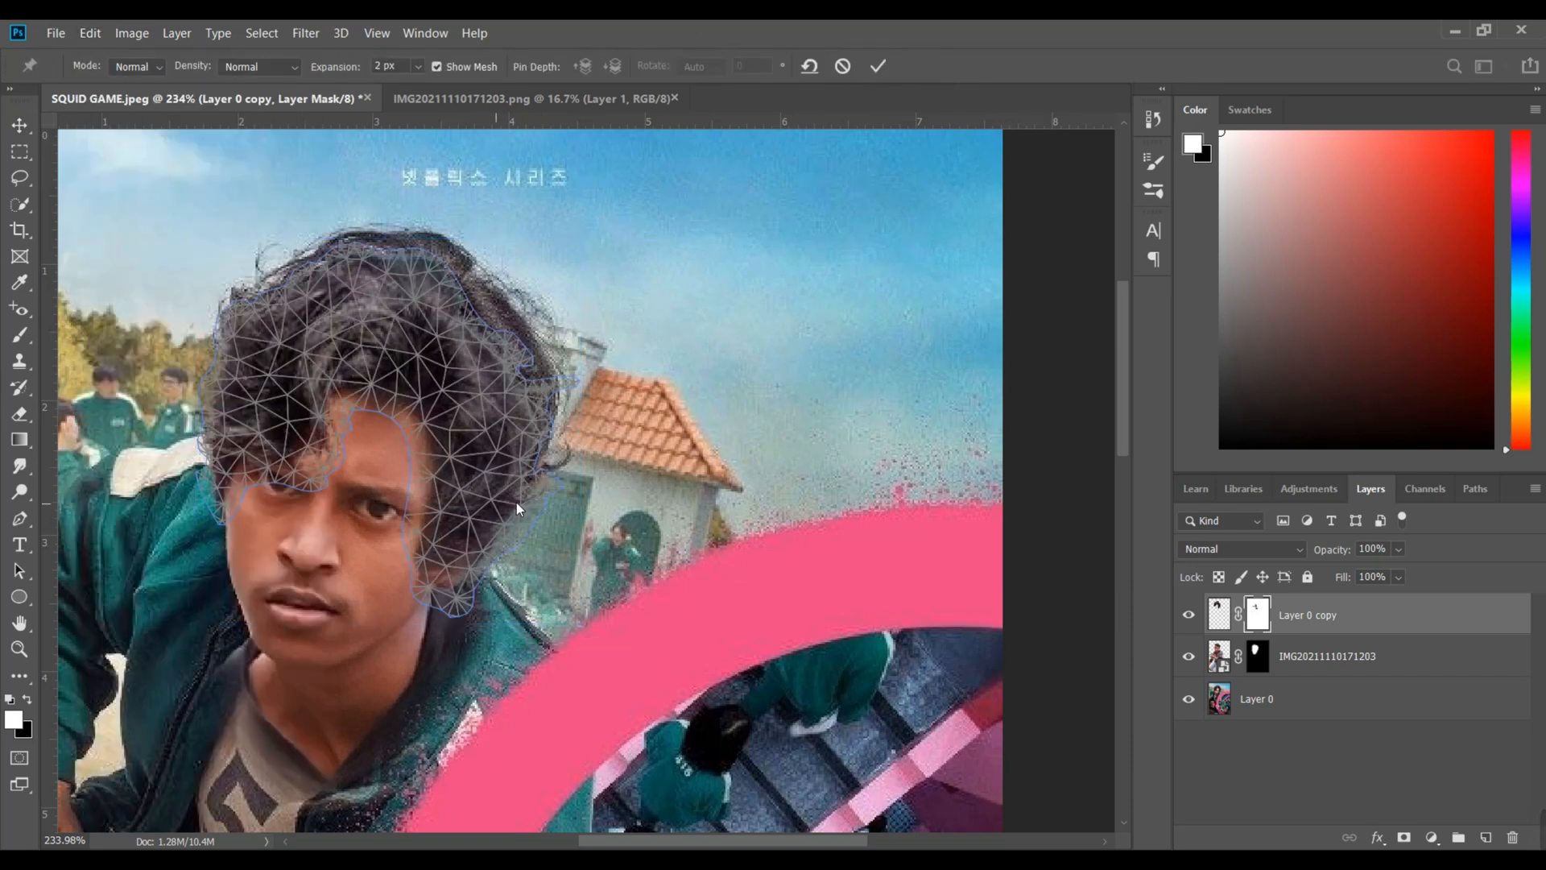
click(511, 493)
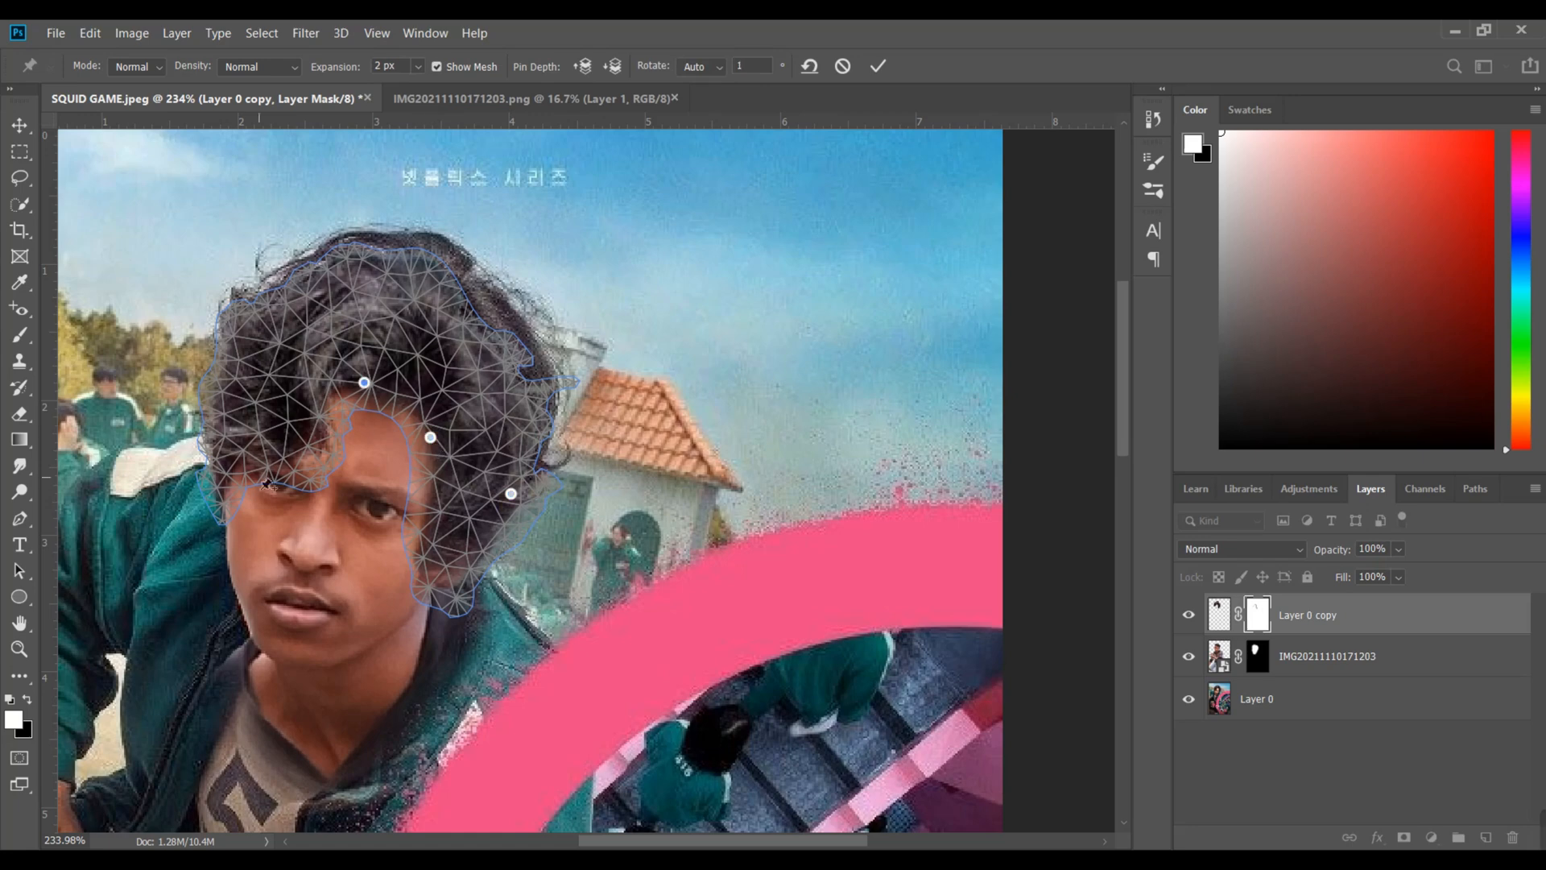
drag(413, 525, 437, 528)
click(443, 461)
click(427, 418)
drag(431, 438, 442, 428)
click(415, 590)
click(424, 550)
drag(431, 554, 441, 558)
drag(422, 590, 425, 604)
Adjust the outer side, eye-level and forehead parts of the hair with more Puppet Warp pins and apply the warp
scroll(465, 544, up, 2)
drag(538, 475, 550, 458)
mouse_move(187, 429)
mouse_down()
mouse_move(171, 439)
mouse_move(193, 430)
mouse_up()
drag(107, 486, 114, 494)
scroll(116, 484, down, 3)
mouse_move(238, 383)
mouse_down()
mouse_move(256, 392)
mouse_move(243, 391)
mouse_up()
scroll(243, 390, down, 2)
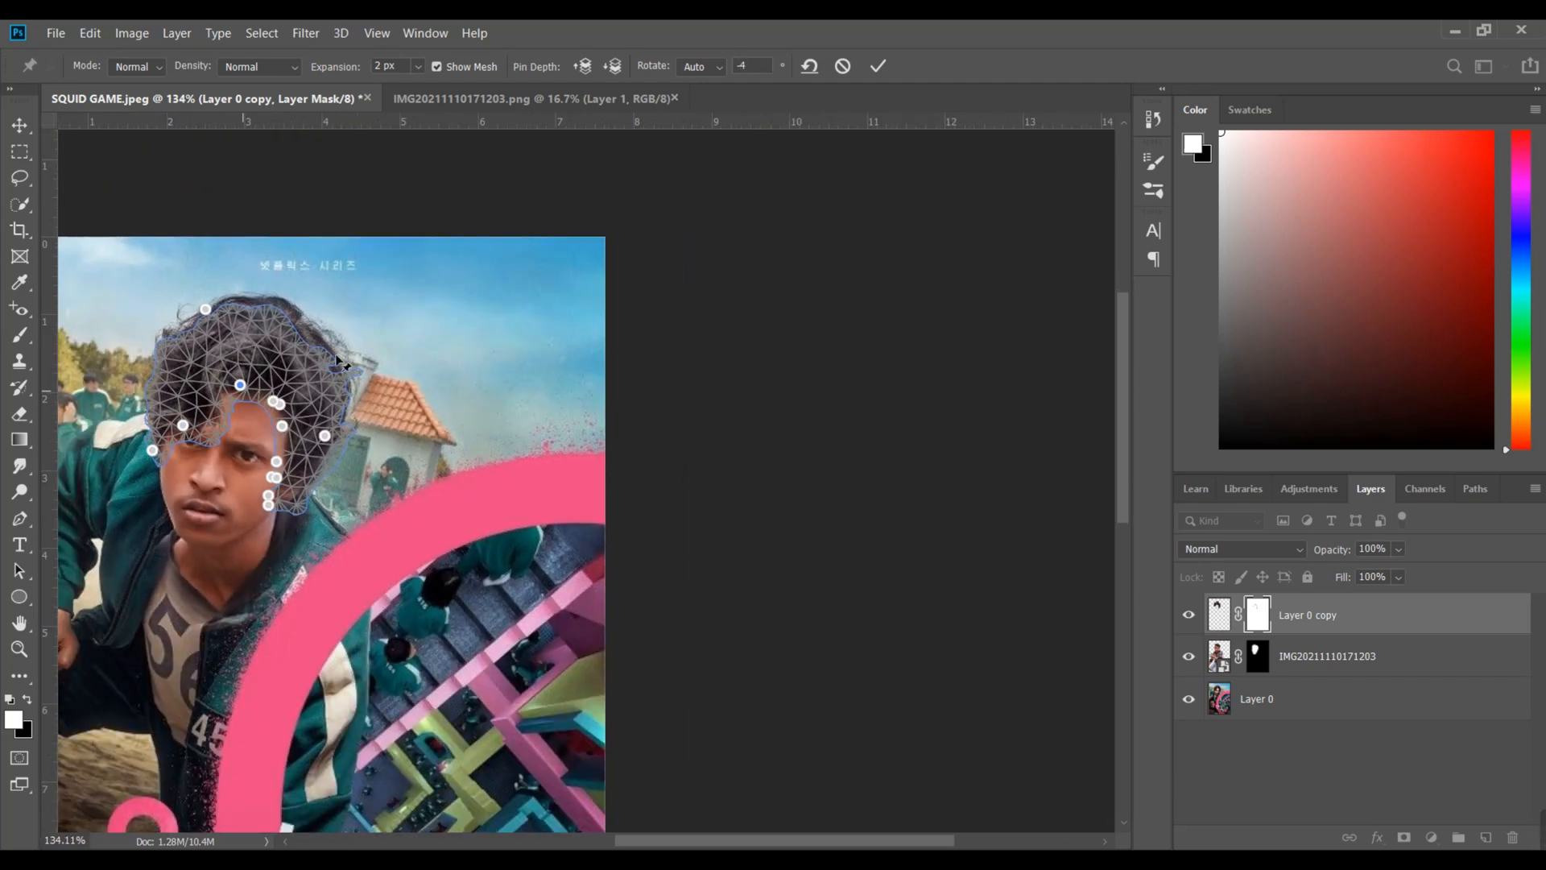
click(877, 66)
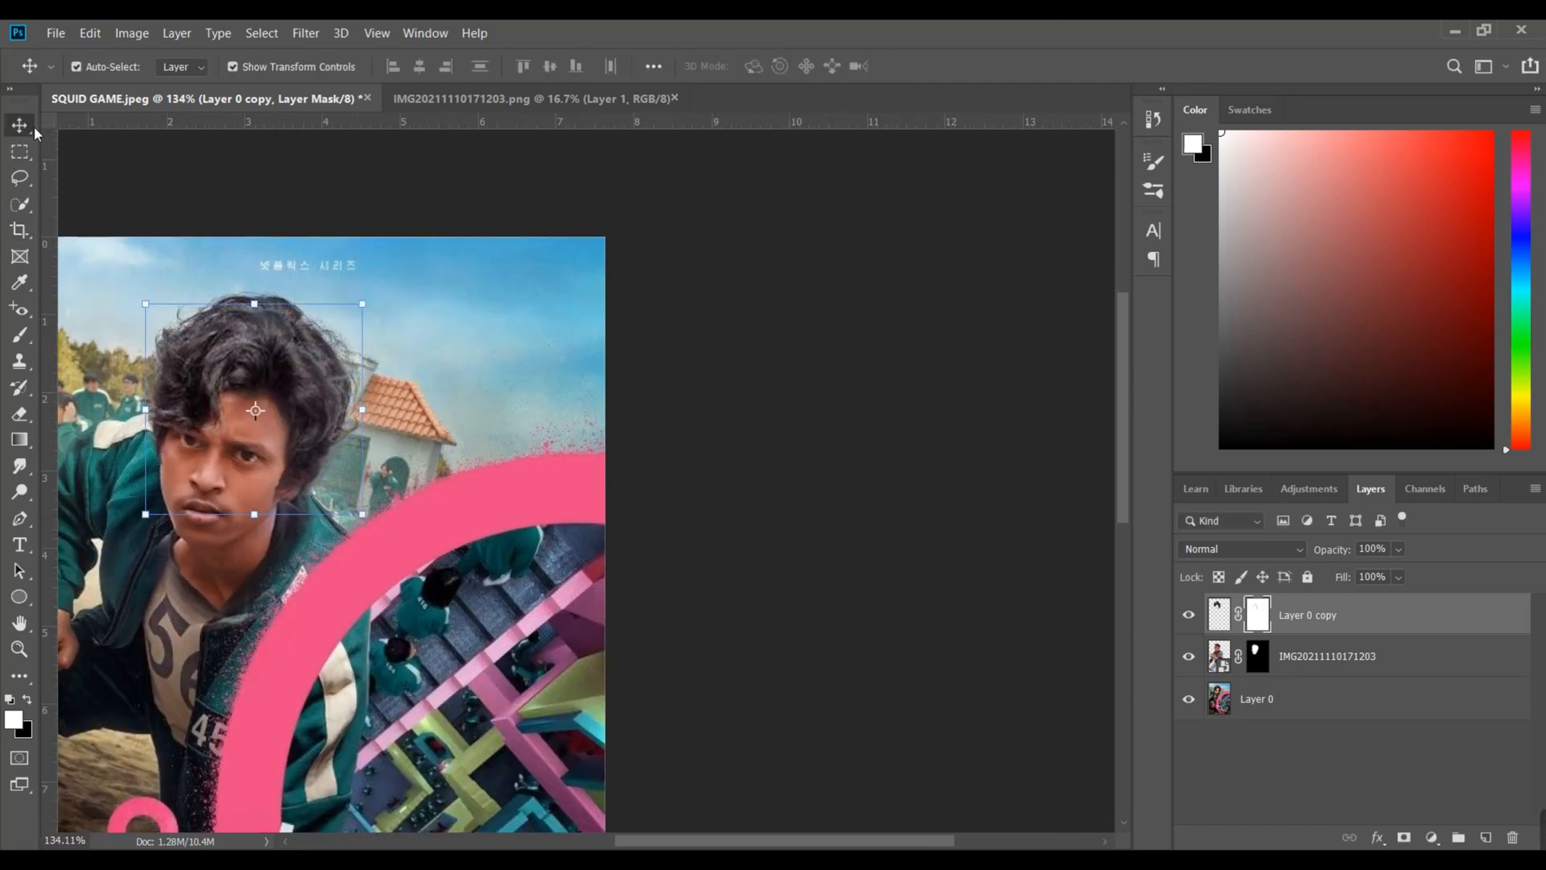
Refine the hair edge beside the temple and ear on the Layer 0 copy mask with an 18 px soft eraser
click(427, 342)
scroll(314, 483, up, 2)
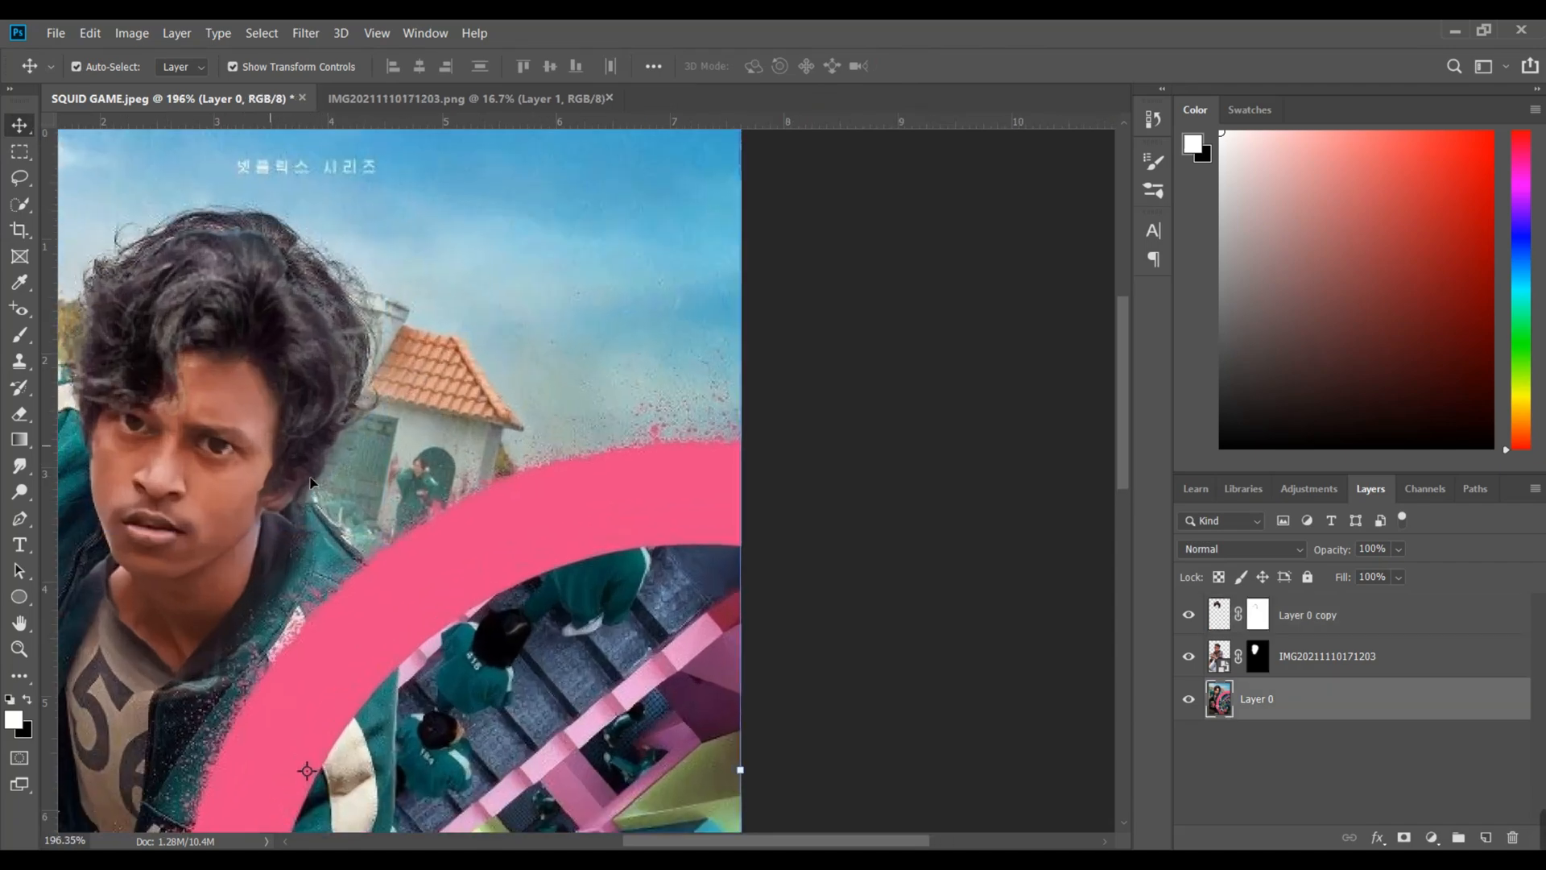
scroll(311, 483, down, 4)
scroll(627, 475, up, 2)
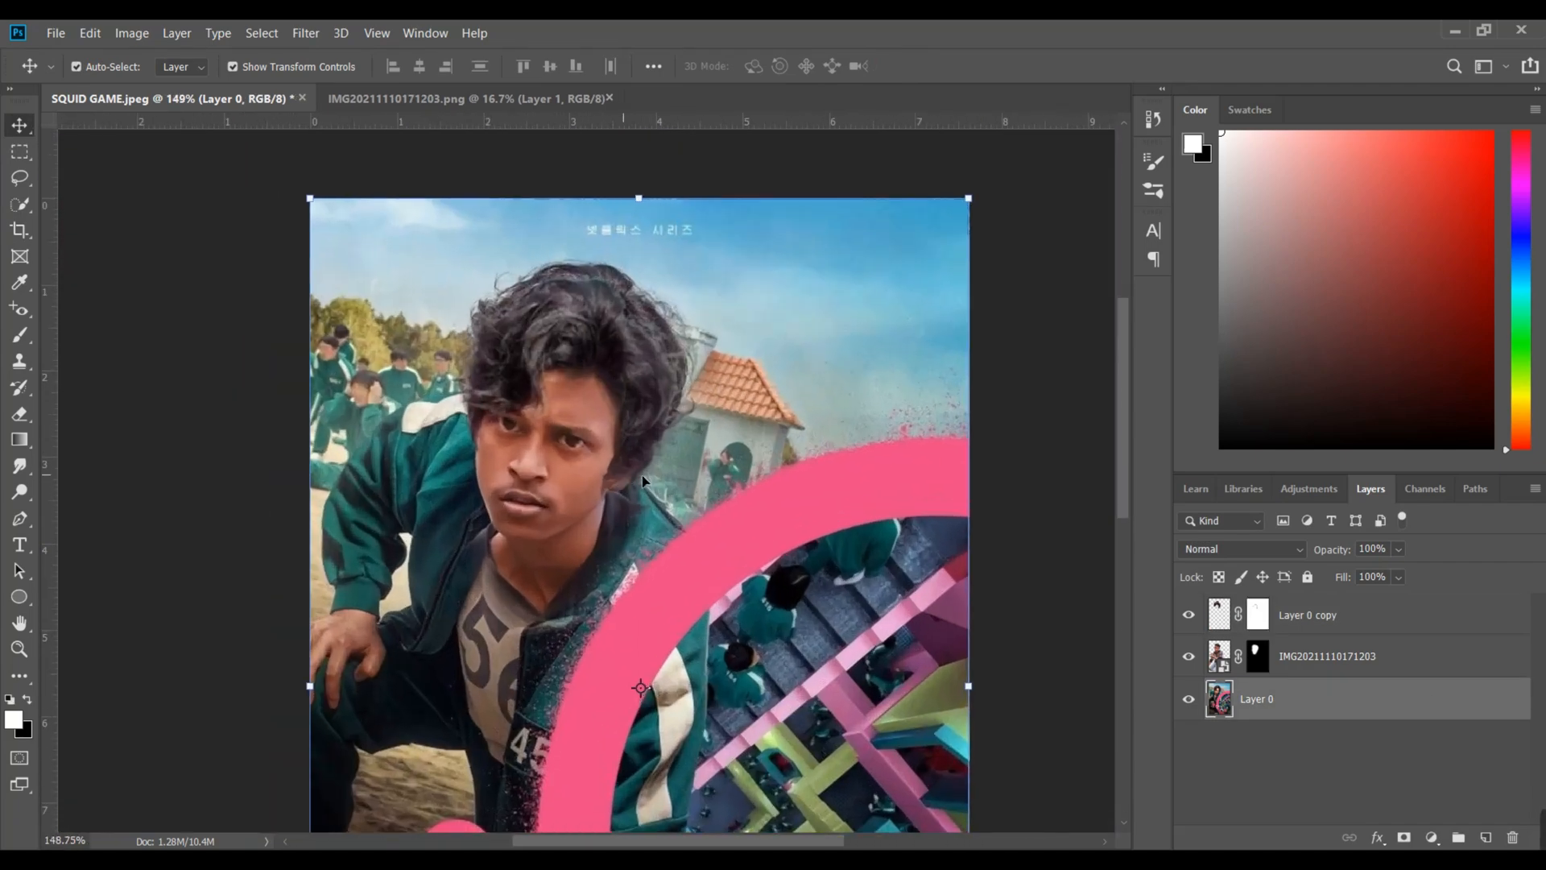
scroll(642, 480, up, 2)
click(1258, 616)
click(20, 413)
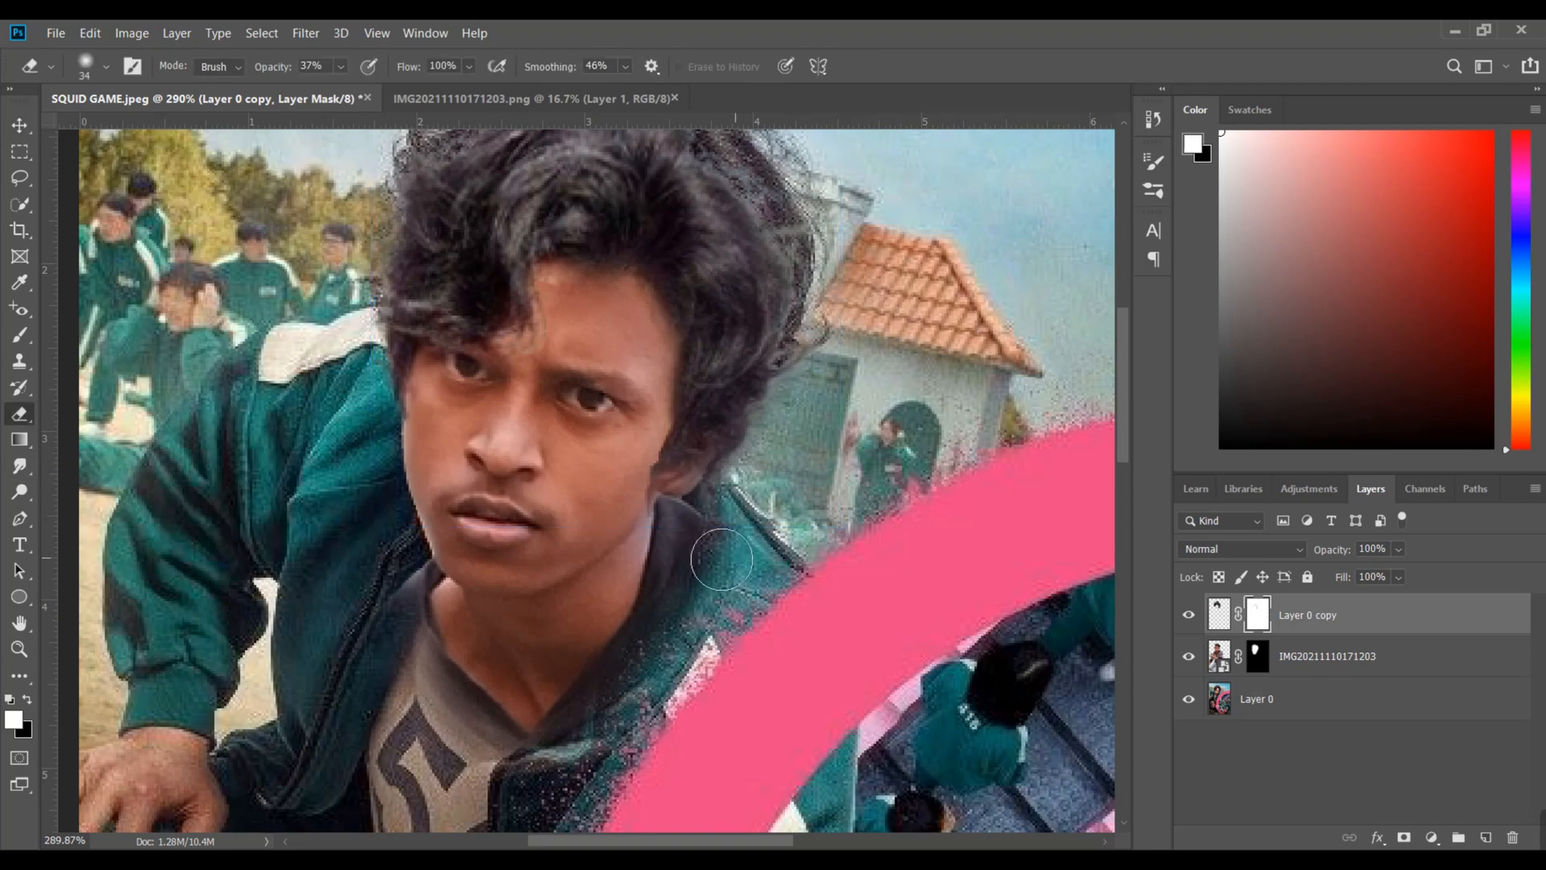
scroll(608, 443, up, 3)
click(106, 66)
scroll(675, 407, down, 2)
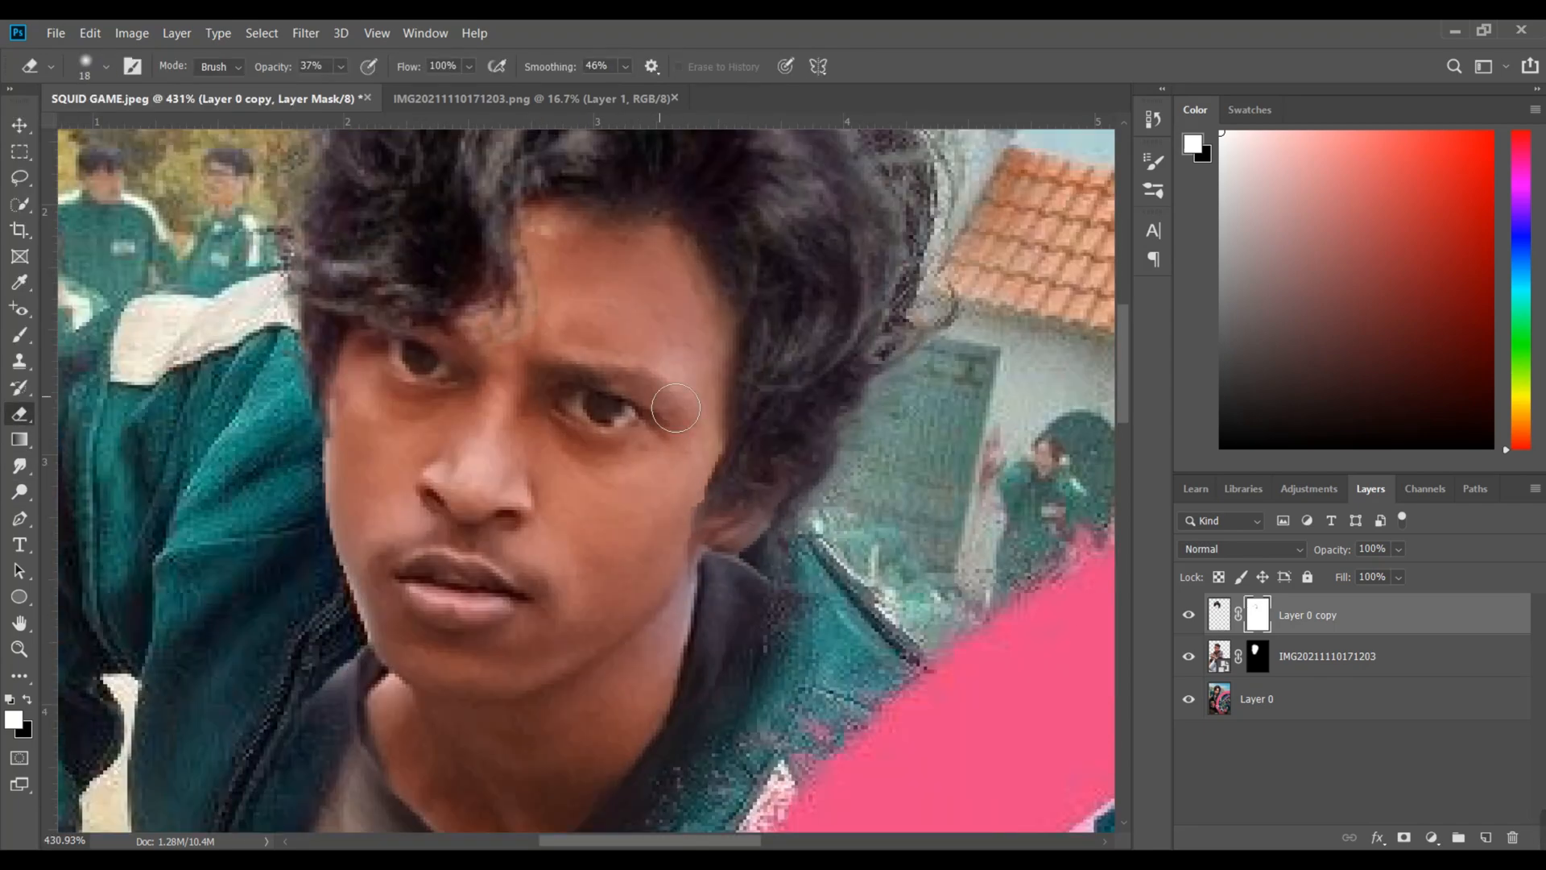
scroll(748, 442, up, 3)
scroll(724, 278, down, 4)
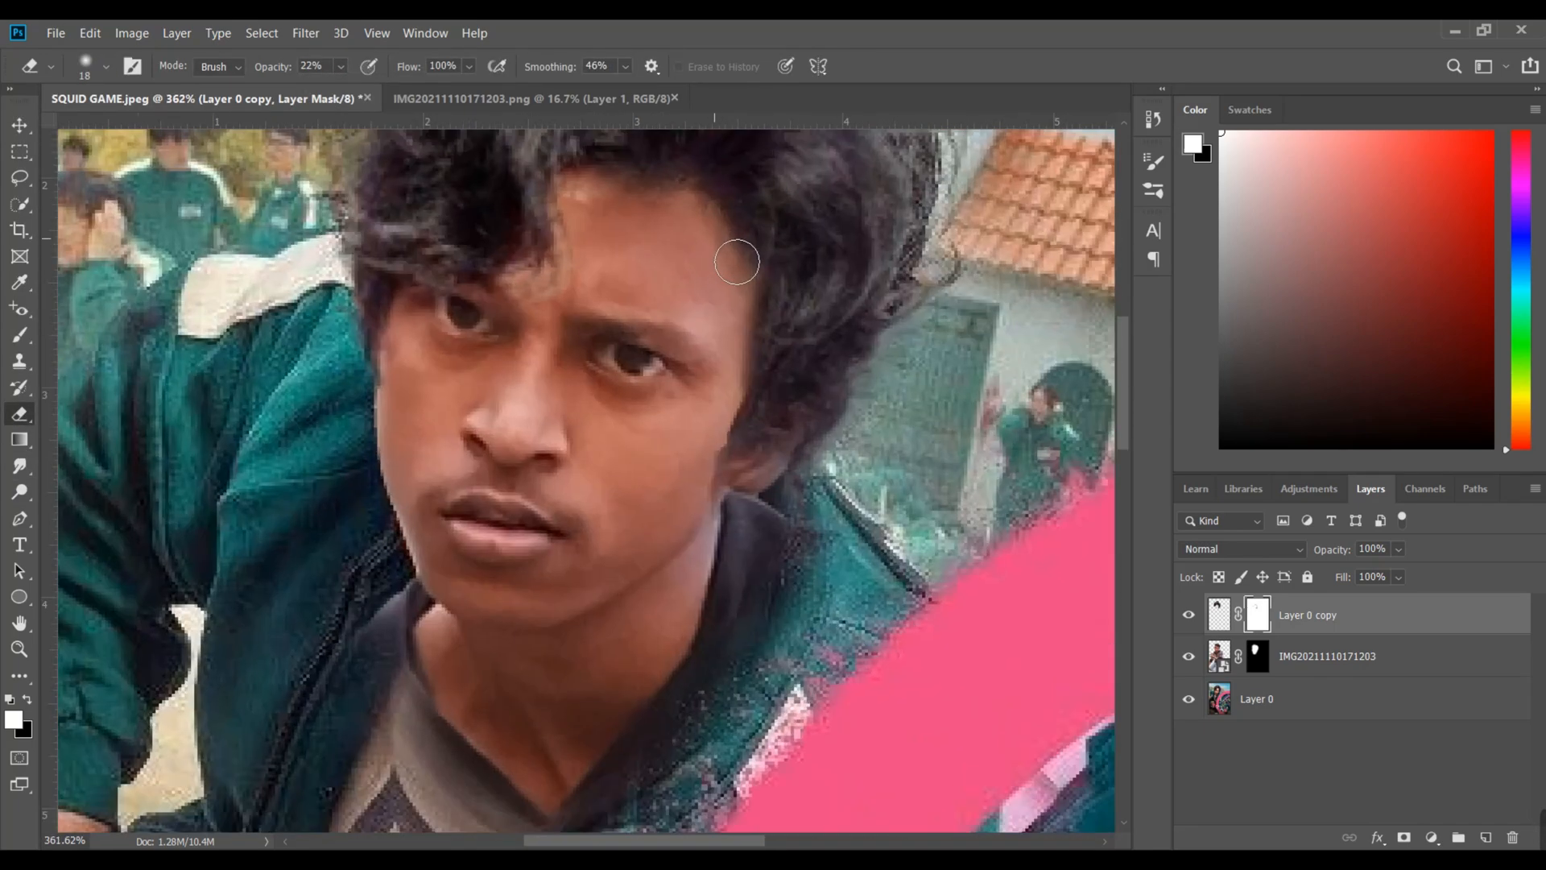
Touch up the edge between hair and face near the ear on the mask, lowering the eraser opacity to 19%
scroll(600, 282, up, 3)
click(341, 67)
key(x)
mouse_move(337, 89)
mouse_down()
mouse_move(317, 90)
mouse_move(361, 88)
mouse_up()
drag(719, 437, 724, 471)
key(x)
key(x)
key(x)
scroll(430, 617, up, 3)
drag(340, 67, 409, 72)
scroll(346, 618, down, 6)
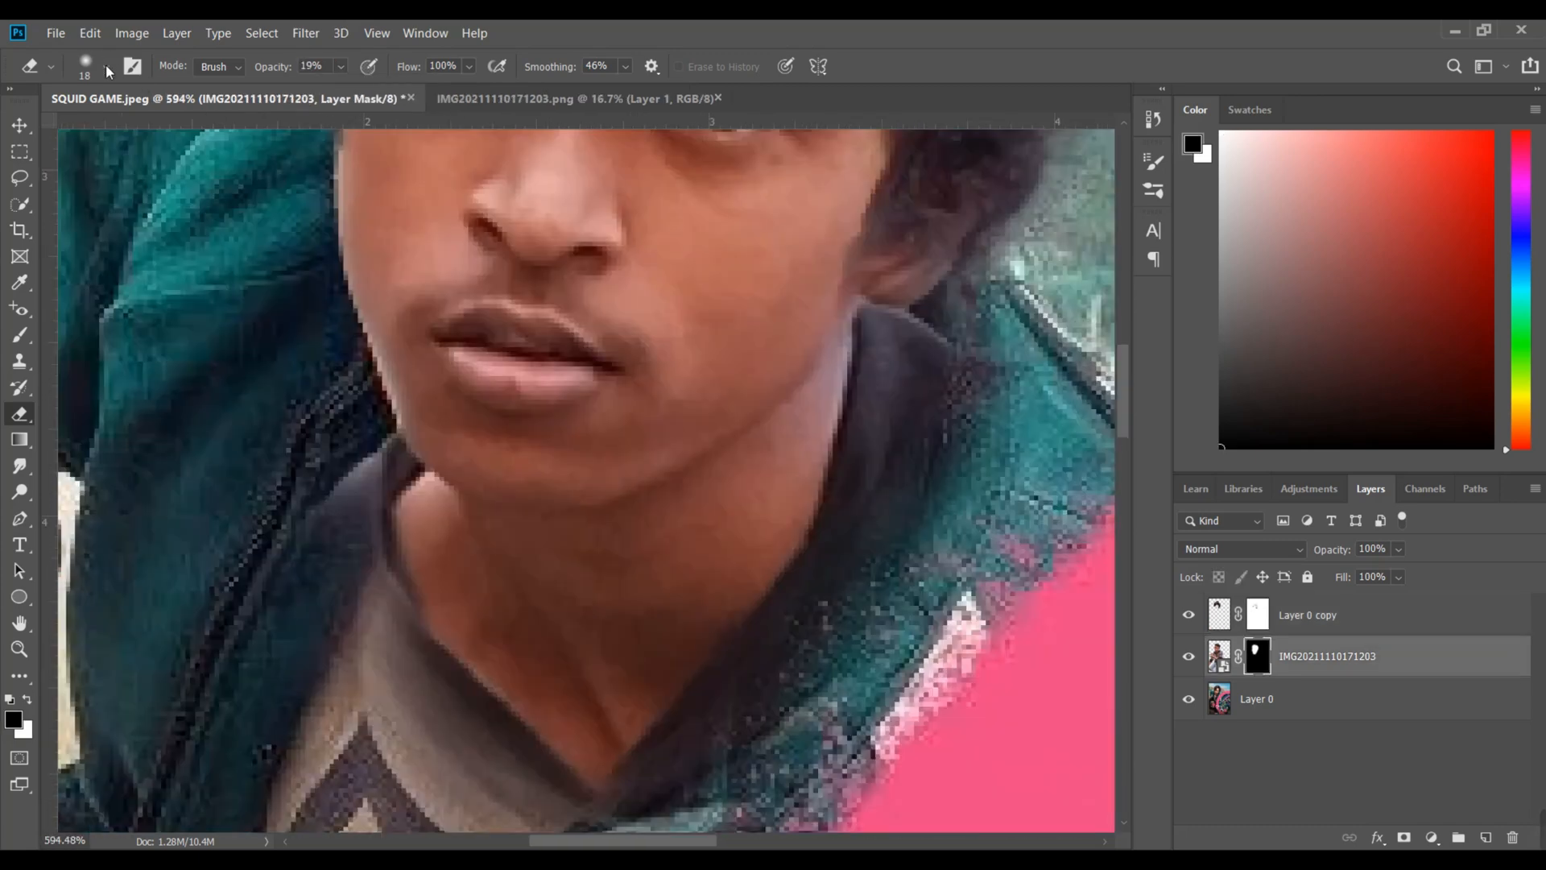
click(105, 67)
click(1399, 549)
mouse_move(1378, 569)
mouse_down()
mouse_move(1356, 573)
mouse_move(1446, 573)
mouse_up()
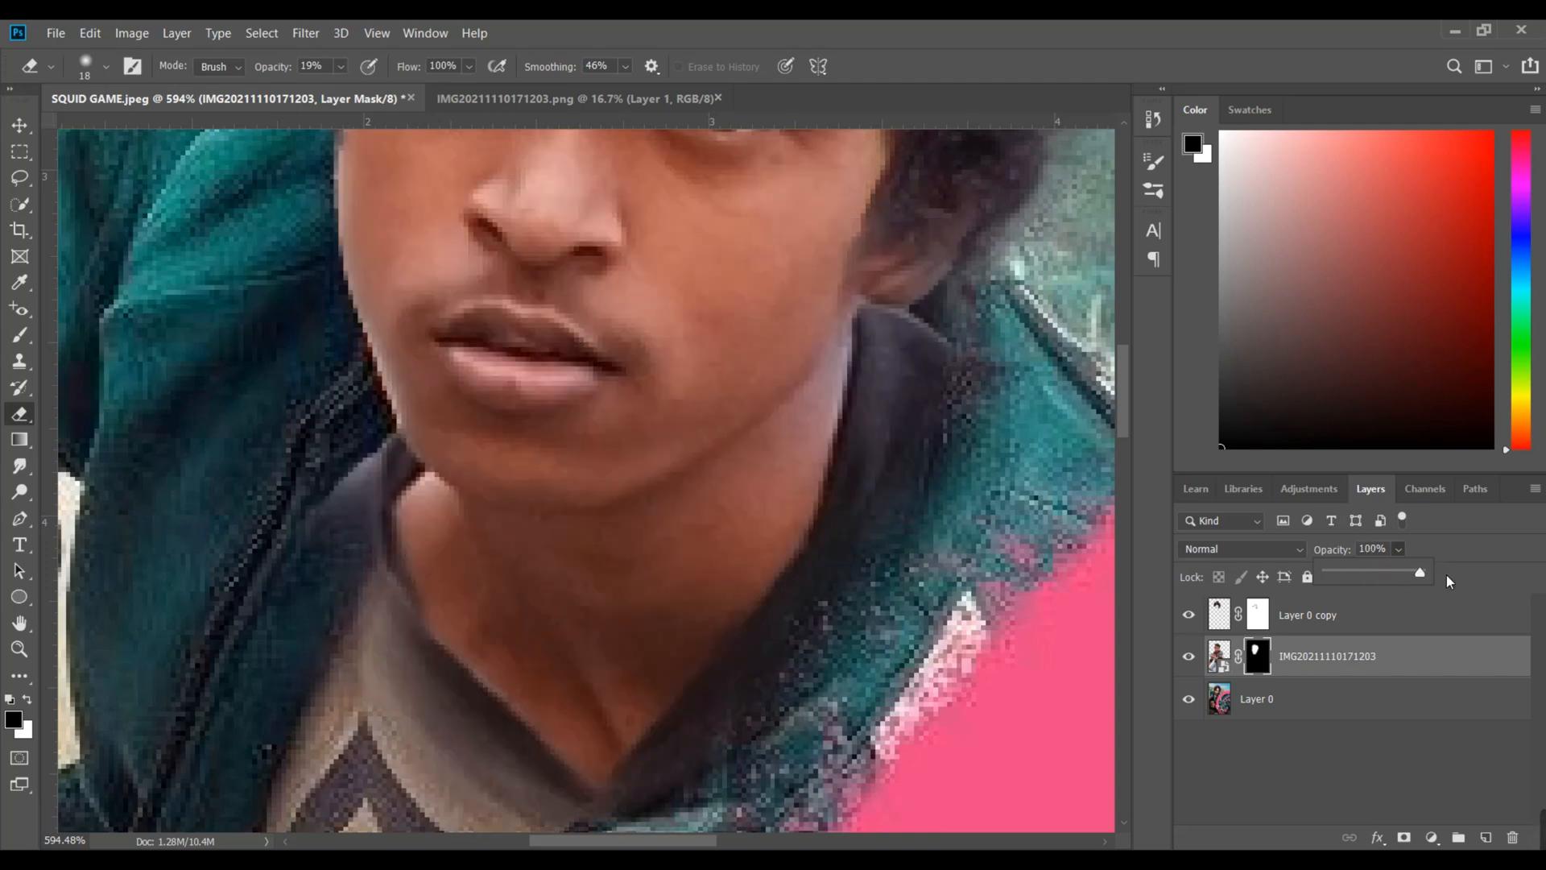
click(106, 68)
drag(113, 179, 242, 179)
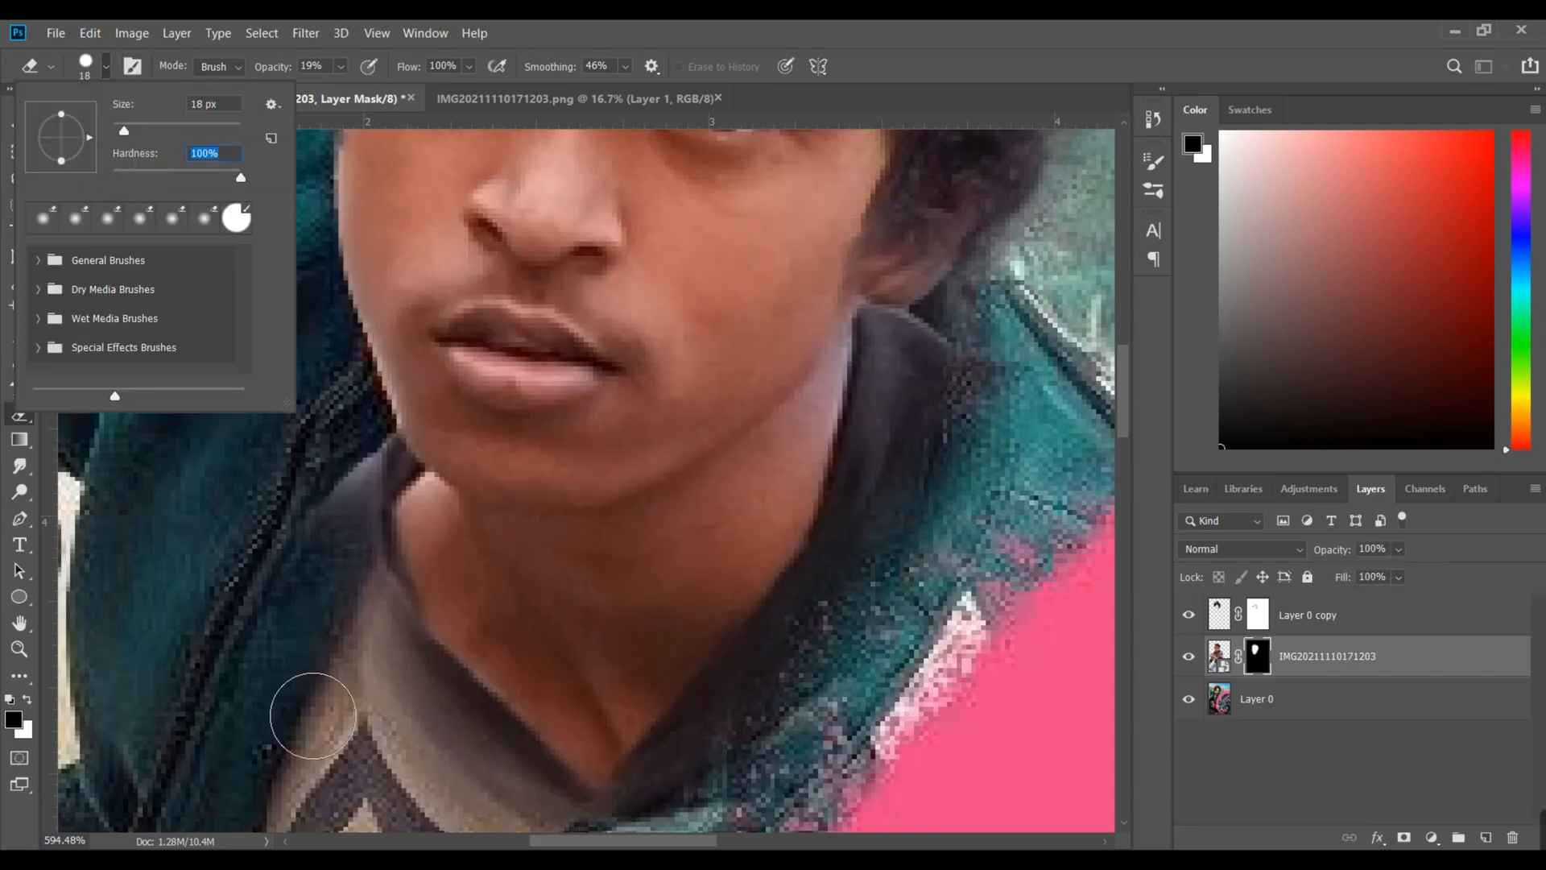
click(359, 630)
key(x)
key(0)
click(105, 67)
drag(314, 562, 400, 674)
drag(394, 507, 440, 699)
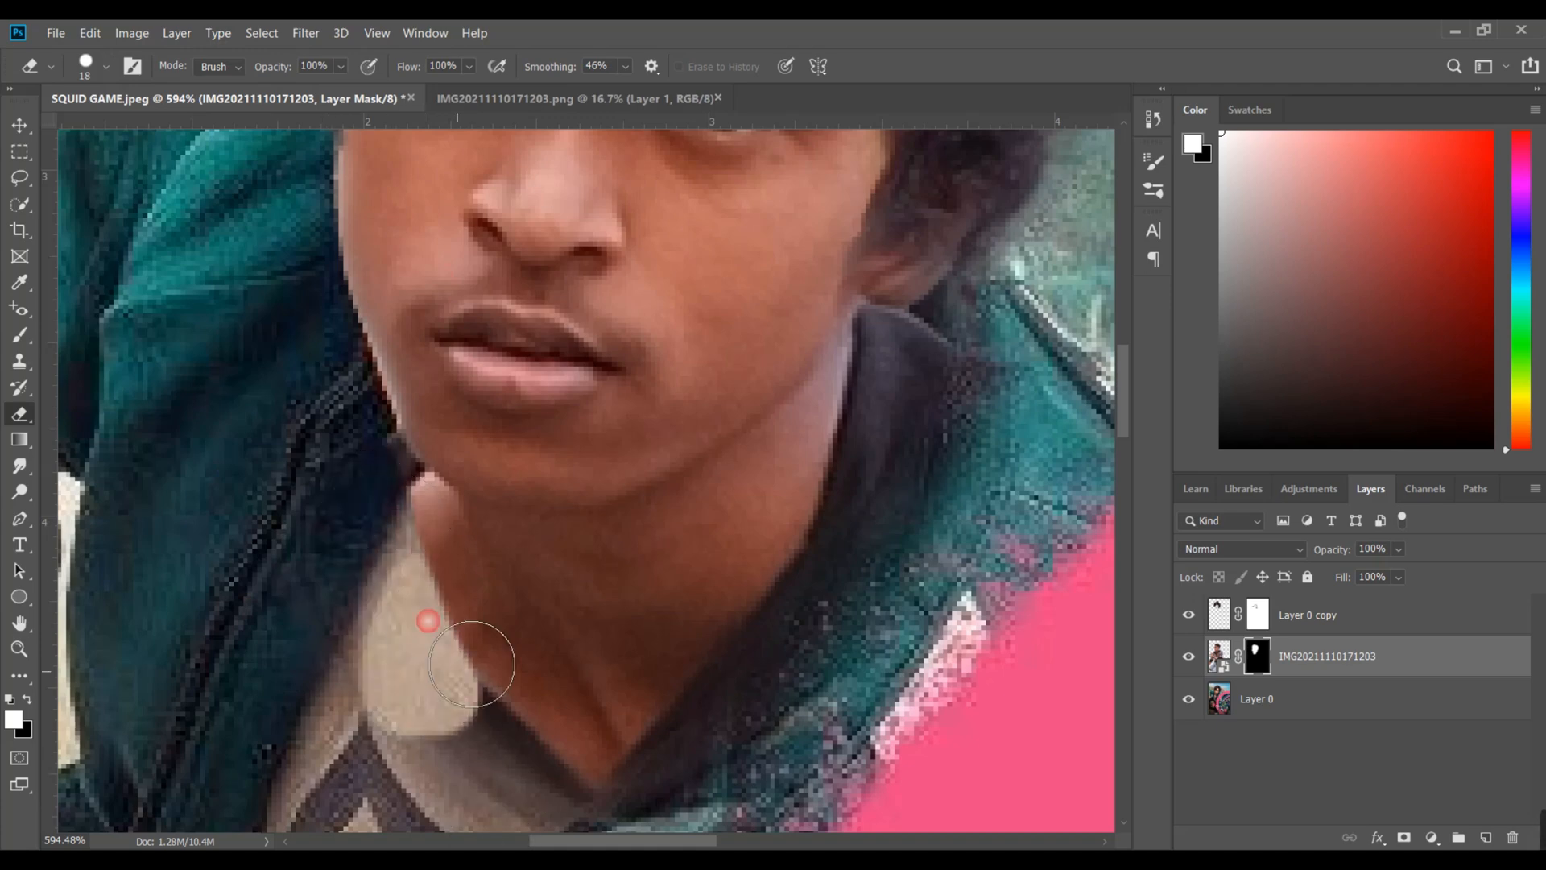
mouse_move(420, 513)
mouse_down()
mouse_move(464, 715)
mouse_move(377, 416)
mouse_up()
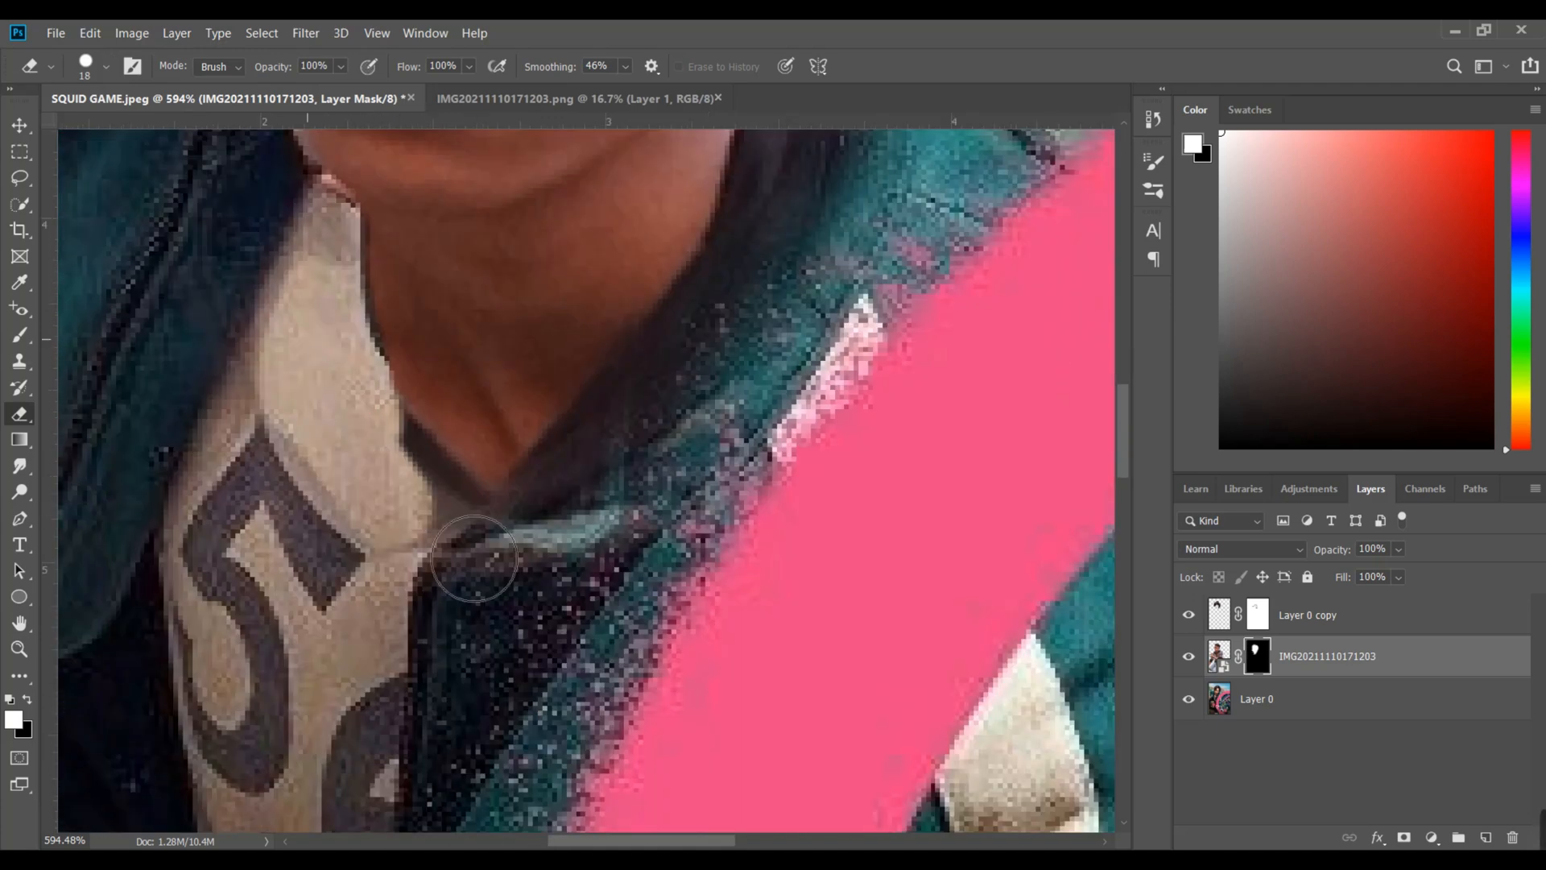
scroll(394, 452, down, 7)
mouse_move(621, 262)
mouse_down()
mouse_move(463, 491)
mouse_move(485, 451)
mouse_up()
scroll(576, 418, up, 5)
scroll(577, 445, up, 3)
key(x)
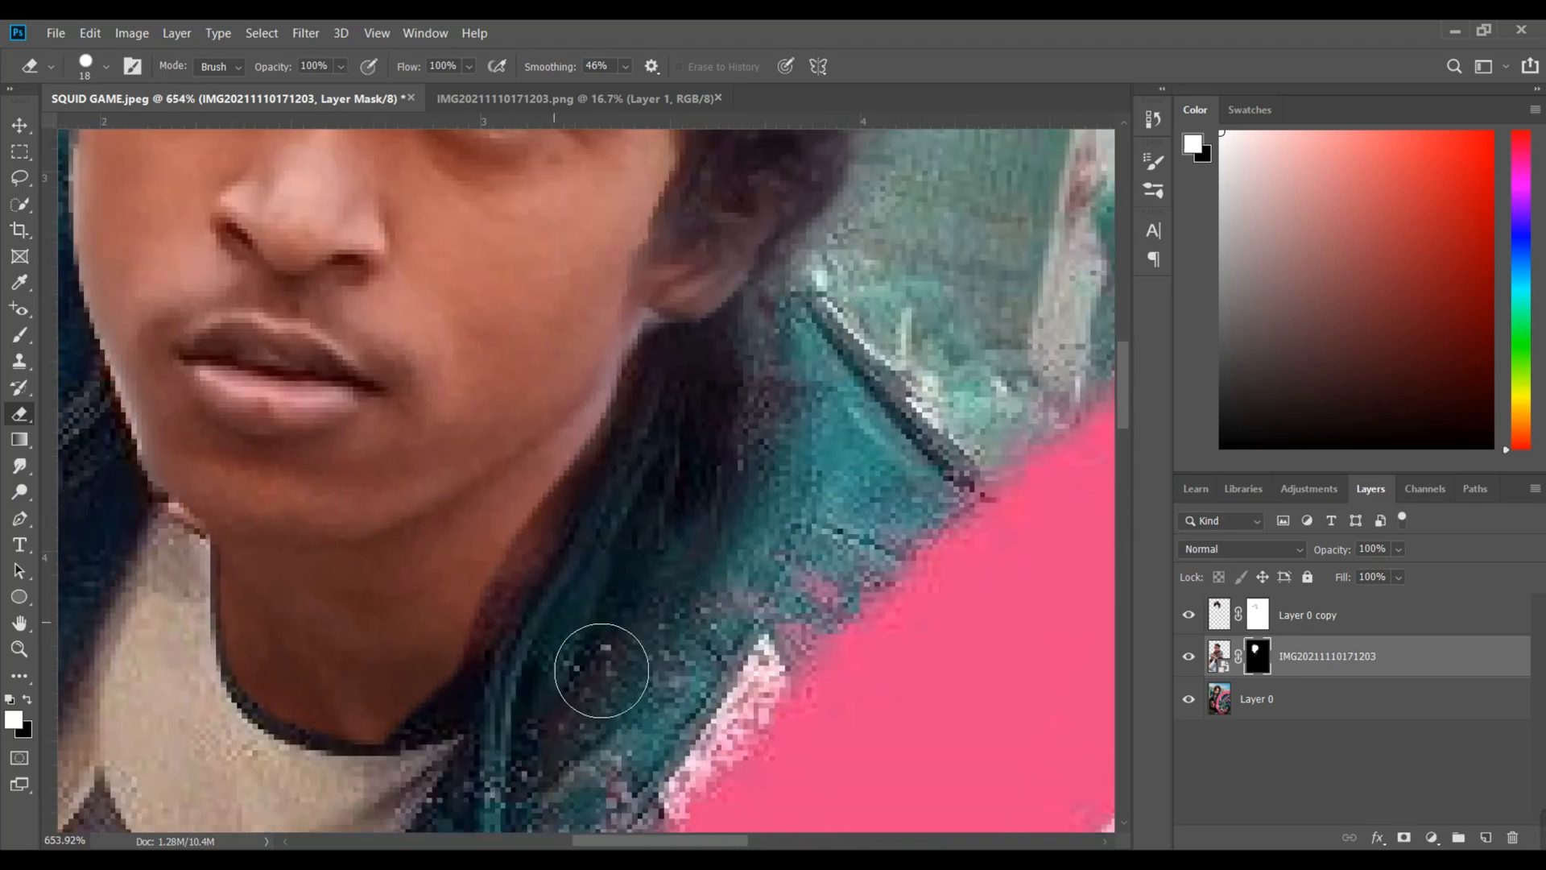
mouse_move(493, 689)
mouse_down()
mouse_move(369, 724)
mouse_move(462, 732)
mouse_up()
key(x)
mouse_move(195, 649)
mouse_down()
mouse_move(418, 816)
mouse_move(520, 781)
mouse_move(217, 658)
mouse_move(332, 660)
mouse_move(334, 691)
mouse_move(391, 711)
mouse_move(448, 680)
mouse_up()
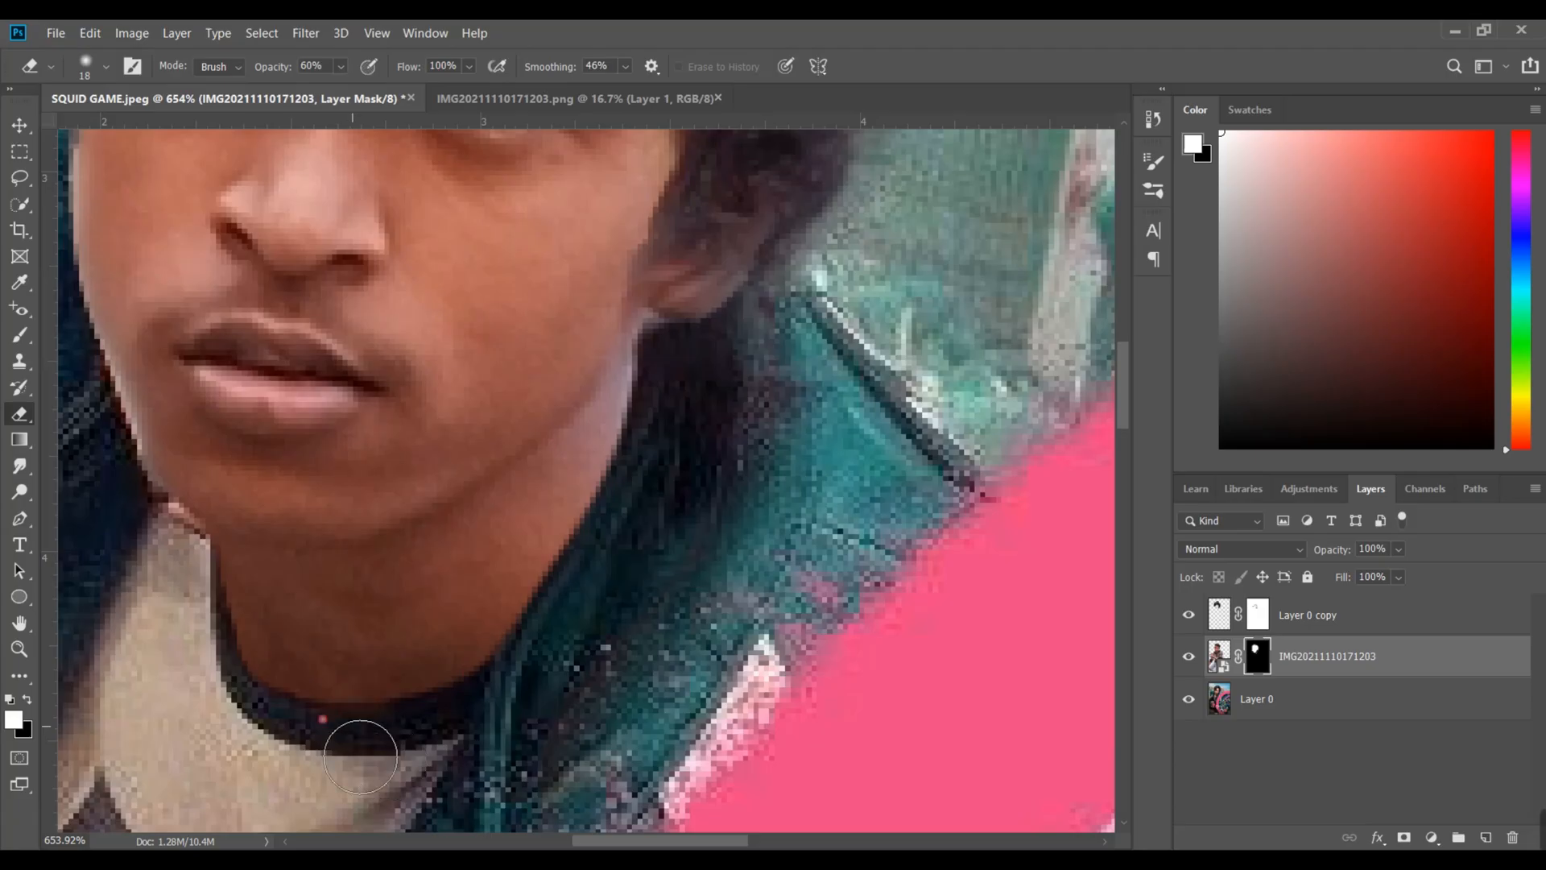
mouse_move(362, 732)
mouse_down()
mouse_move(321, 725)
mouse_move(377, 781)
mouse_move(435, 702)
mouse_up()
drag(642, 386, 475, 674)
mouse_move(219, 568)
mouse_down()
mouse_move(264, 691)
mouse_move(390, 704)
mouse_up()
scroll(428, 741, down, 3)
click(106, 67)
click(146, 129)
click(634, 632)
mouse_move(365, 724)
mouse_down()
mouse_move(480, 709)
mouse_move(608, 603)
mouse_move(589, 517)
mouse_move(597, 568)
mouse_up()
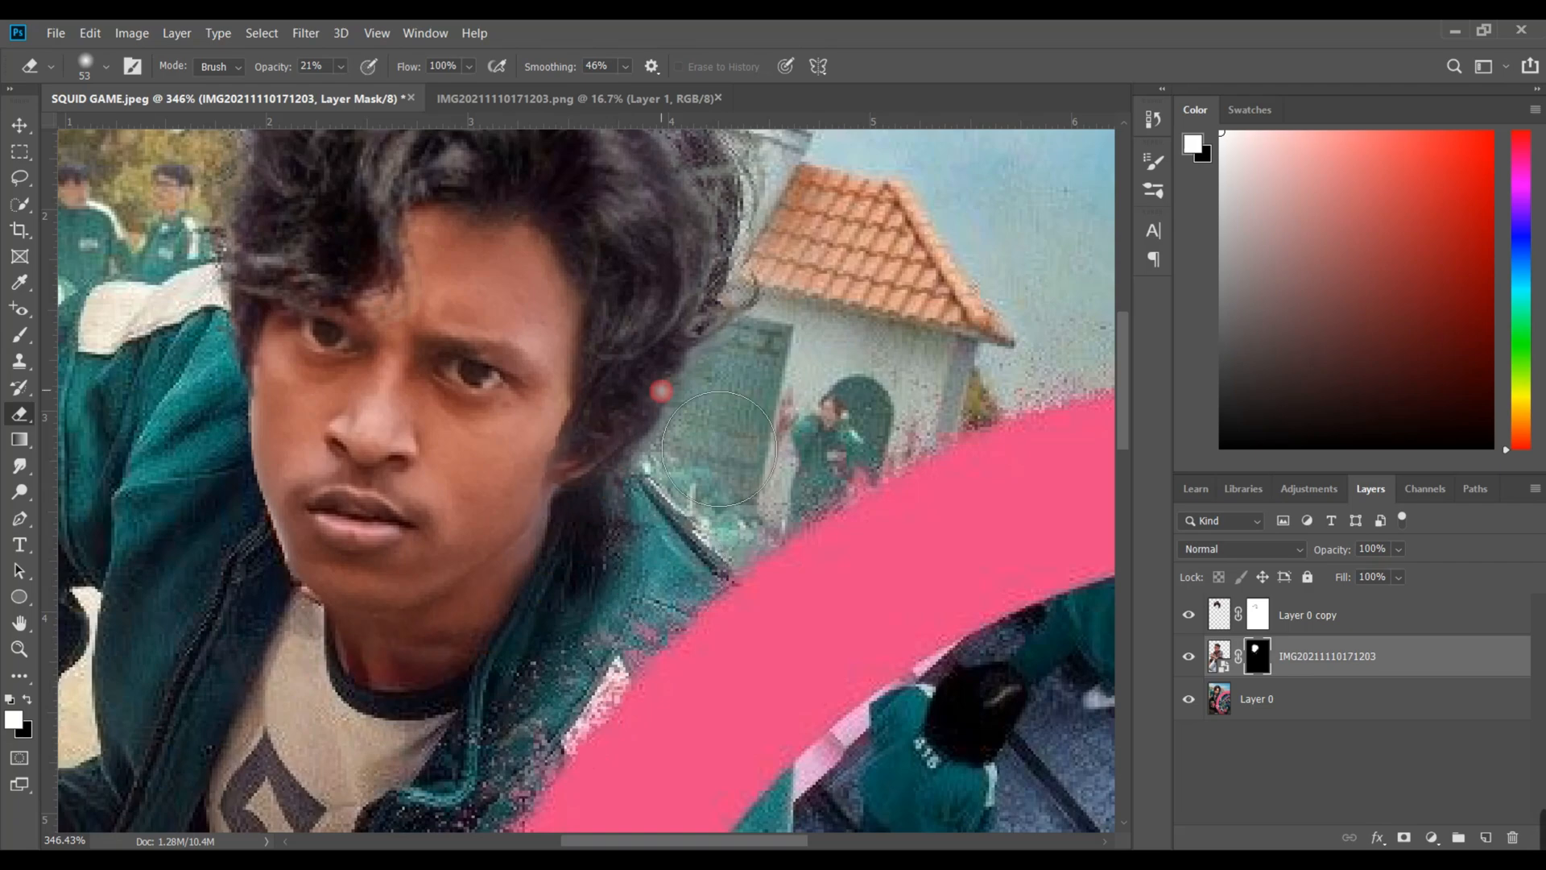
scroll(658, 564, down, 5)
scroll(643, 538, up, 5)
scroll(632, 528, down, 3)
scroll(632, 527, up, 3)
drag(542, 674, 605, 739)
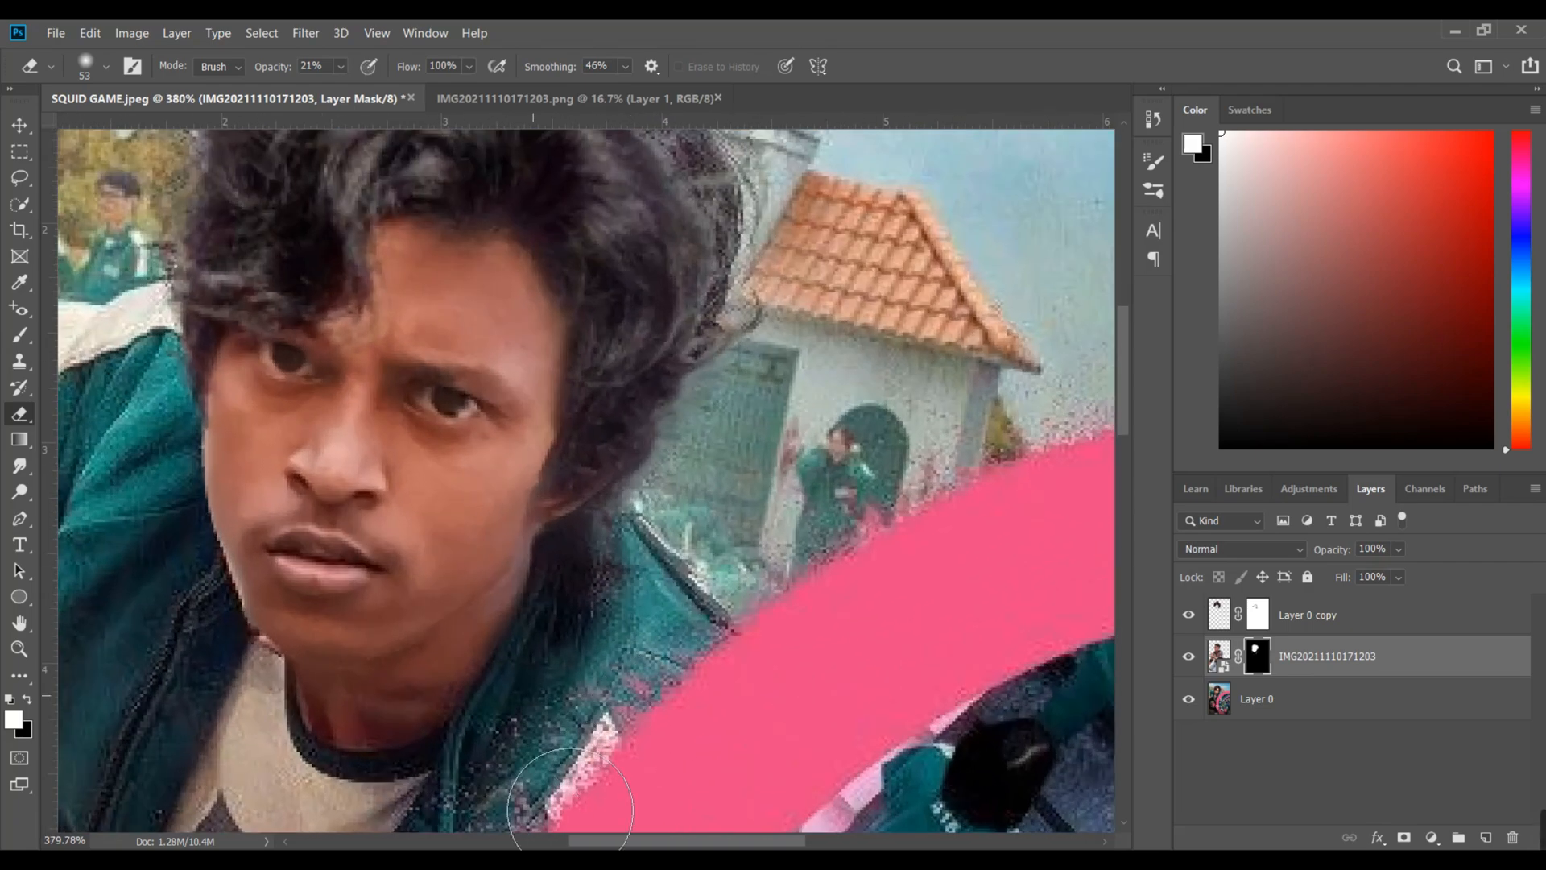
click(472, 667)
key(x)
click(362, 622)
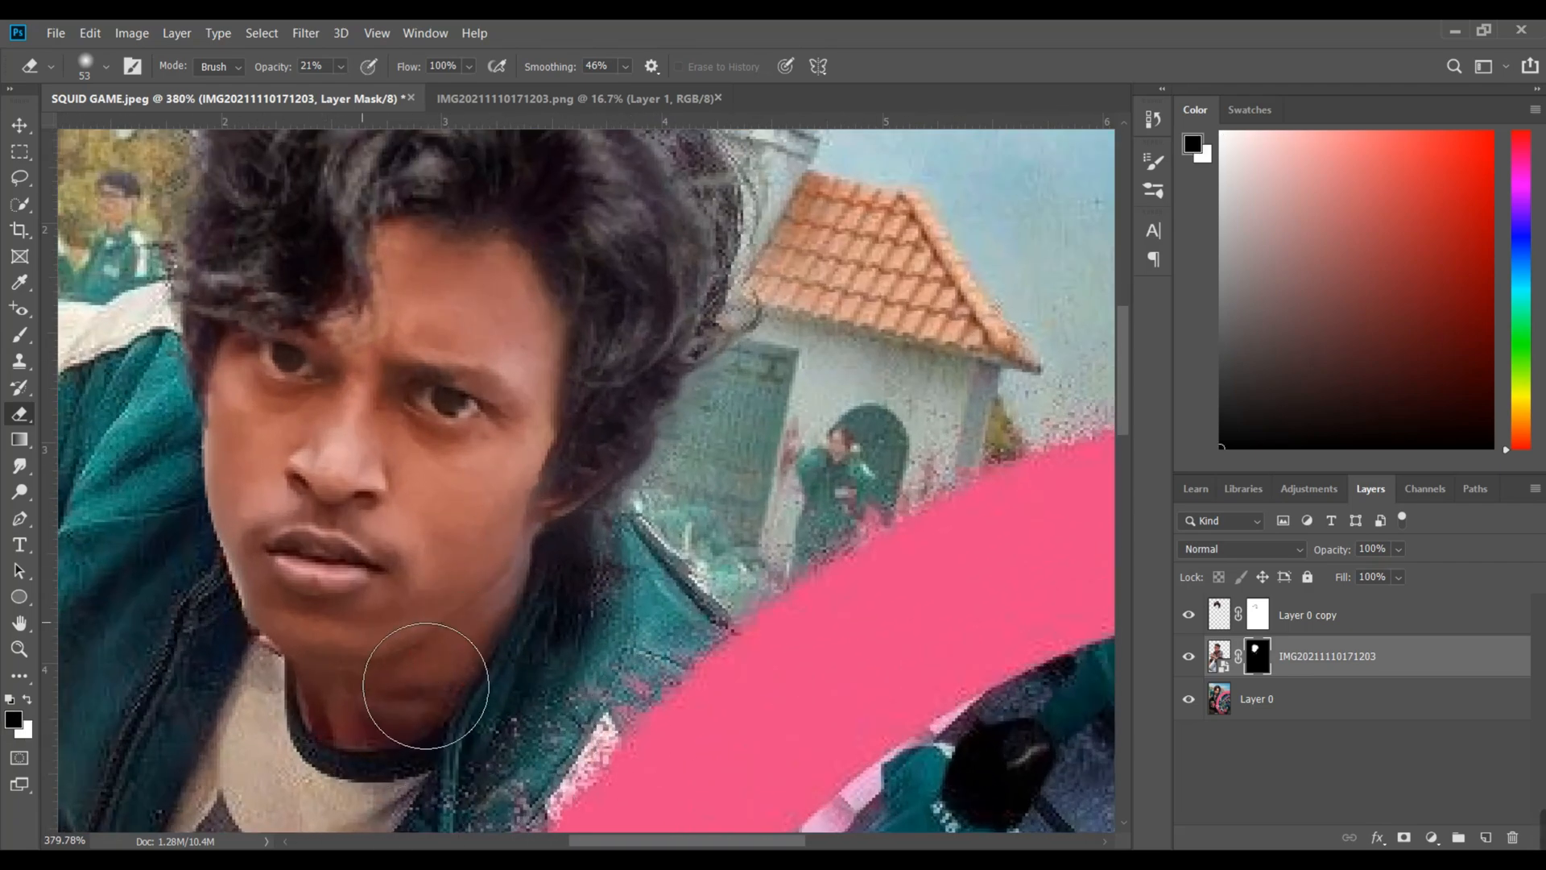
scroll(475, 604, down, 5)
scroll(483, 615, up, 2)
scroll(483, 615, down, 4)
scroll(805, 483, up, 6)
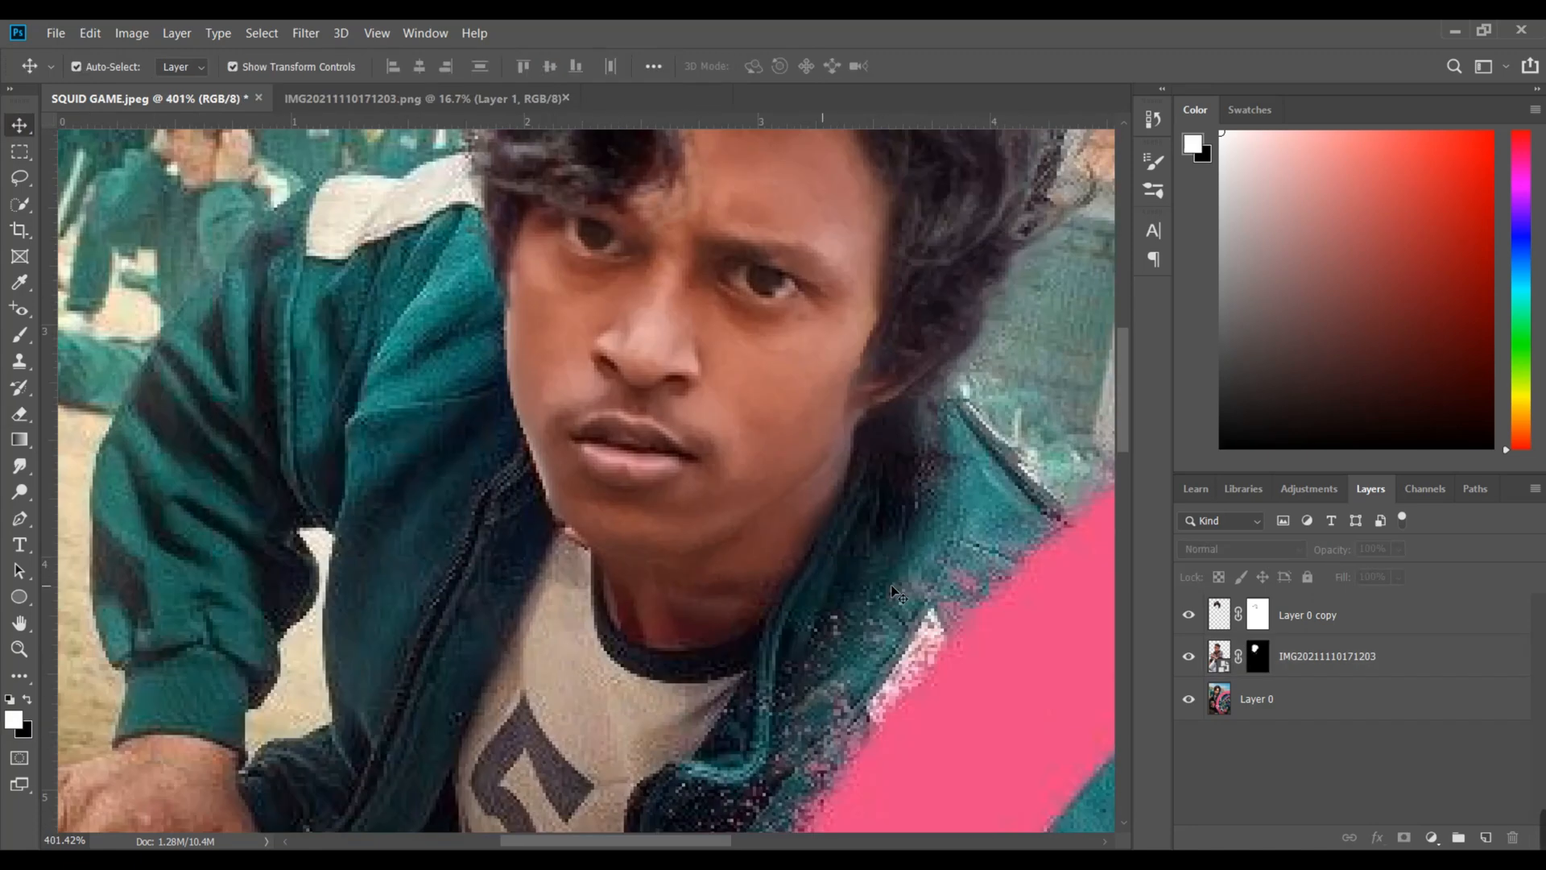
Duplicate Layer 0 and heal the leftover skin between jaw and collar on the copy with a 7 px Spot Healing Brush
scroll(893, 504, down, 4)
click(1432, 701)
key(ctrl+j)
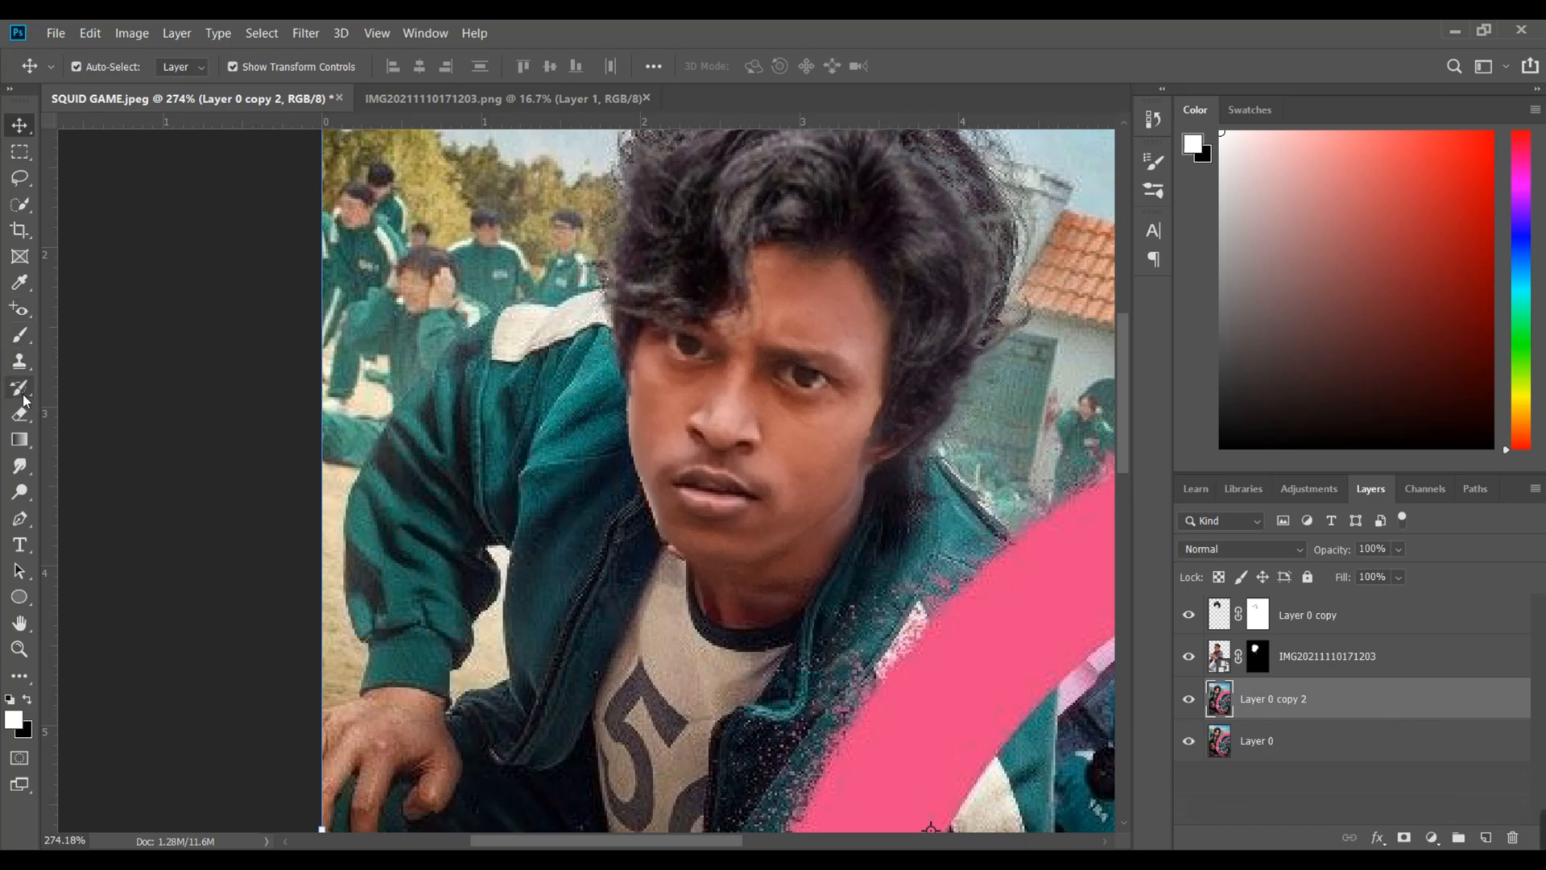
click(25, 314)
click(105, 308)
scroll(647, 465, up, 2)
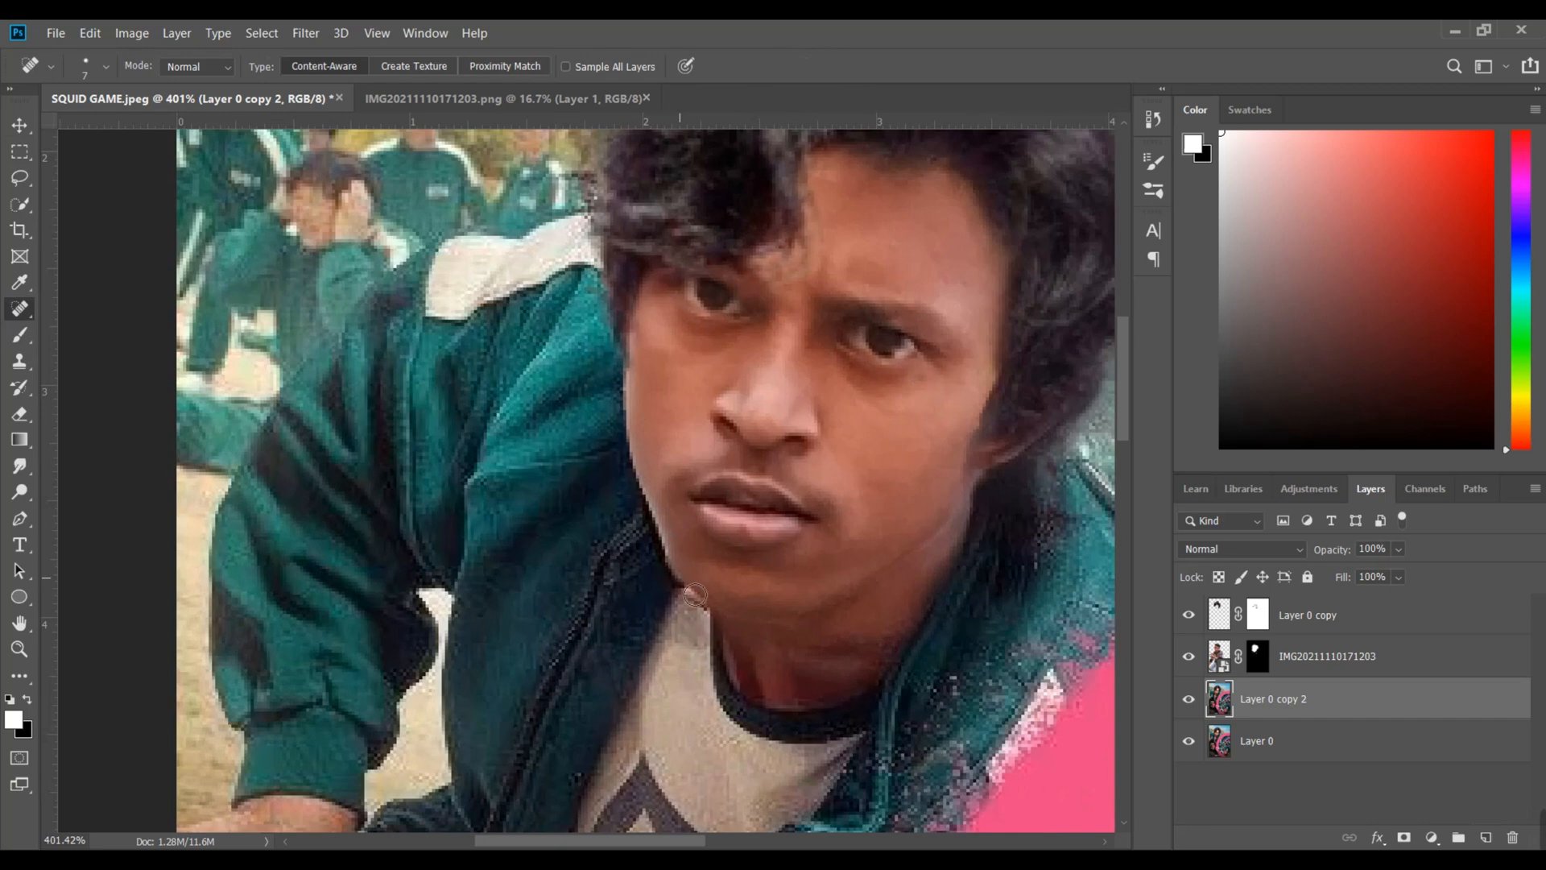
scroll(663, 510, down, 3)
Heal away the poster's leftover hair around the head on Layer 0 copy 2, using a larger Spot Healing Brush of 29 px
drag(643, 195, 642, 229)
scroll(641, 274, down, 3)
click(105, 67)
drag(42, 125, 59, 125)
drag(633, 253, 664, 184)
drag(685, 184, 762, 184)
mouse_move(708, 178)
mouse_down()
mouse_move(695, 261)
mouse_move(829, 324)
mouse_up()
drag(653, 282, 753, 267)
mouse_move(660, 275)
mouse_down()
mouse_move(784, 315)
mouse_move(875, 425)
mouse_up()
mouse_move(857, 338)
mouse_down()
mouse_move(806, 301)
mouse_move(697, 274)
mouse_up()
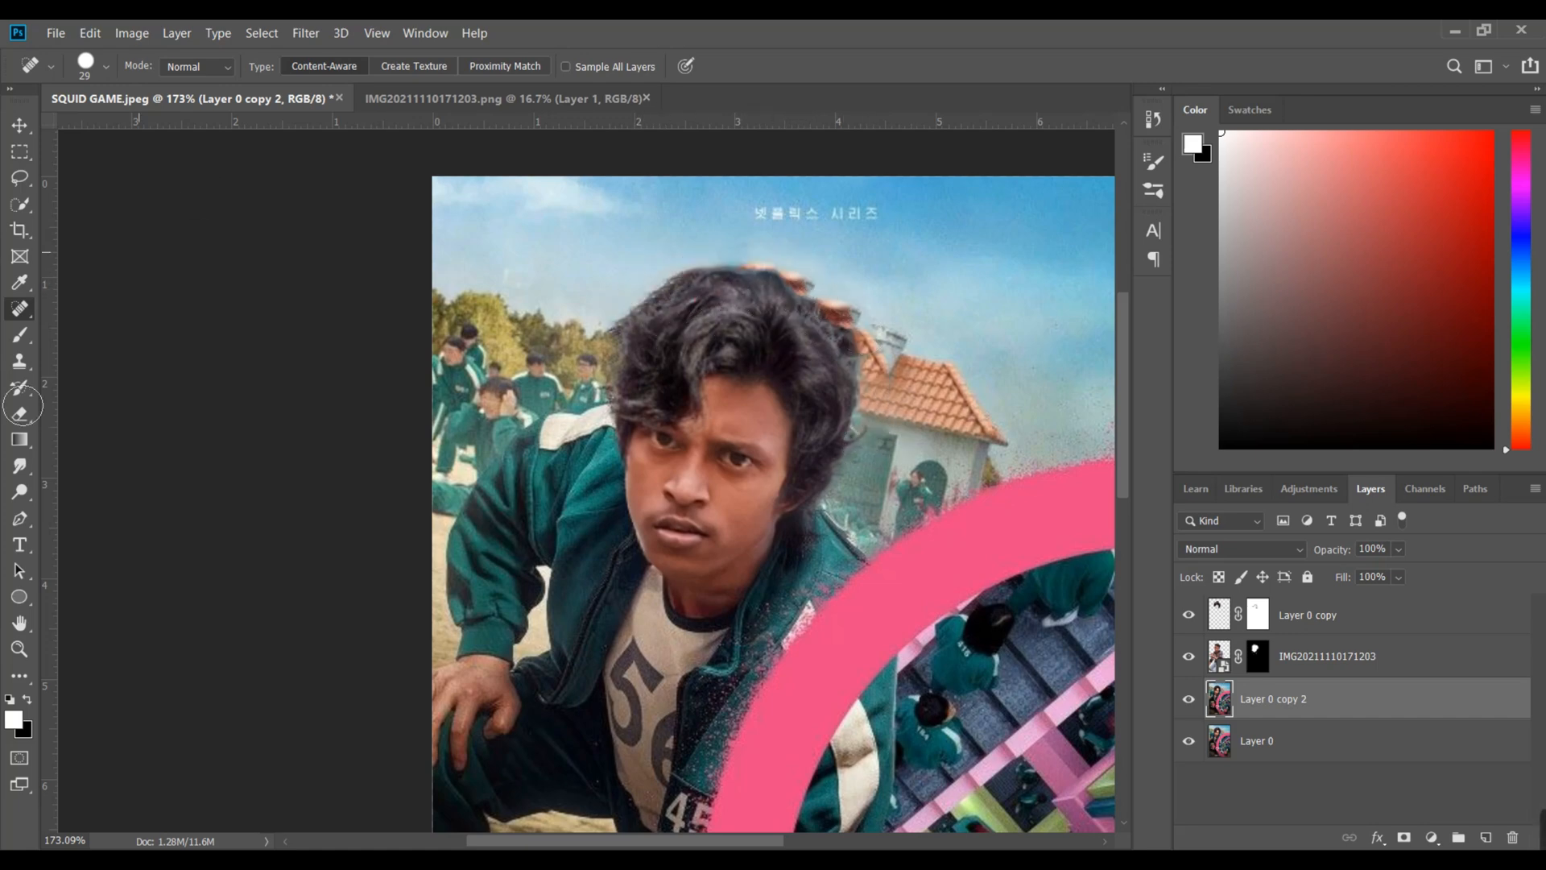
Remove the Korean caption from the sky on Layer 0 copy 2 and clean up the sky beside the head with the healing tools
drag(1007, 201, 773, 181)
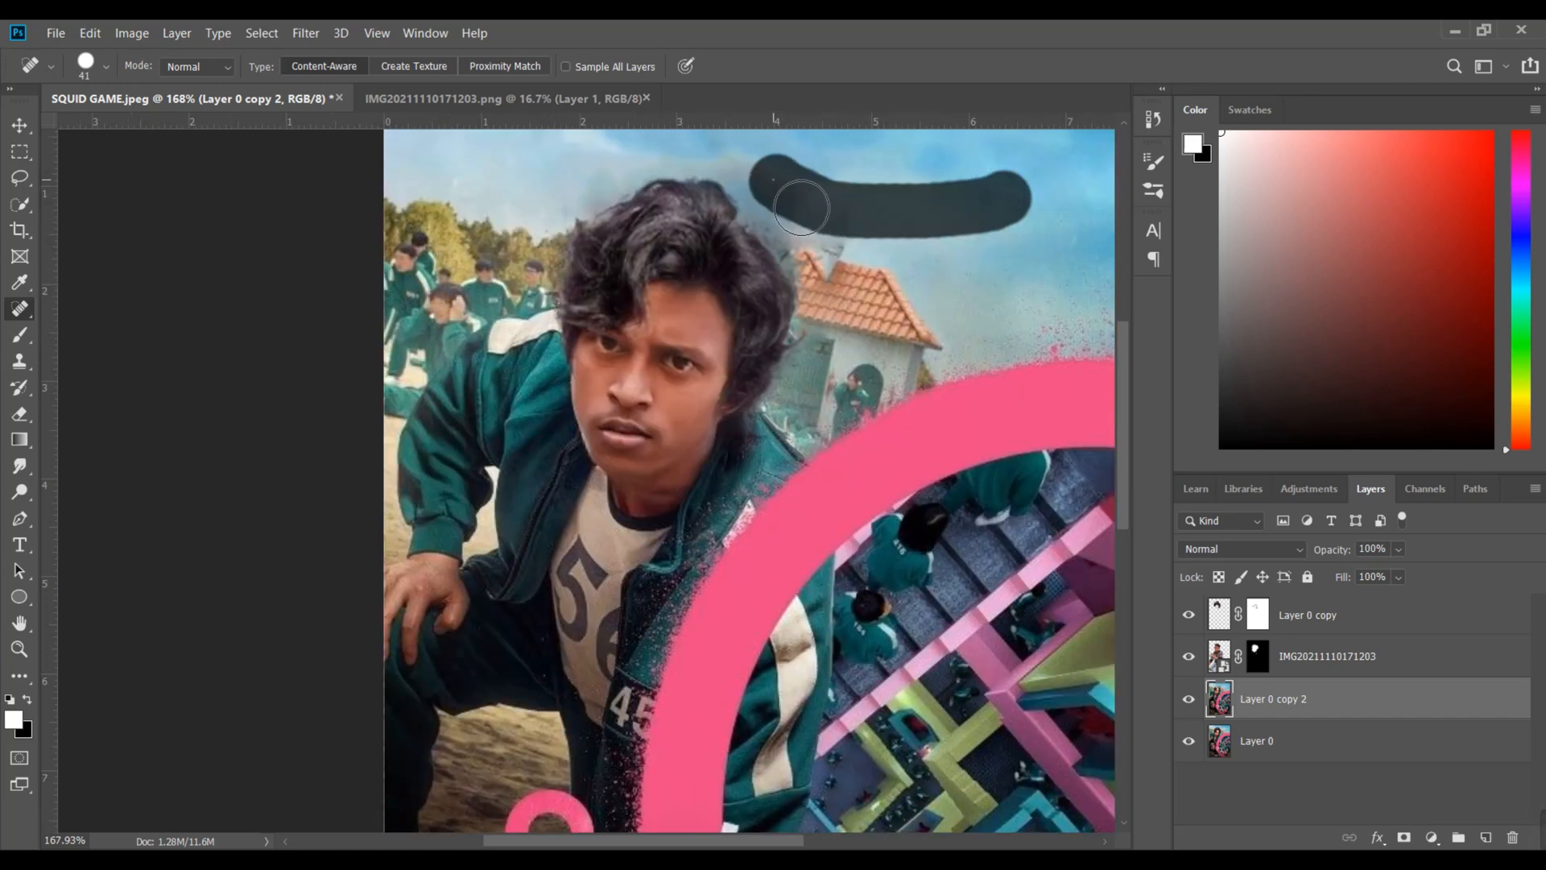
alt+scroll(797, 234, down, 3)
right_click(19, 309)
click(88, 347)
drag(882, 182, 884, 185)
mouse_move(910, 200)
mouse_down()
mouse_move(816, 196)
mouse_move(781, 171)
mouse_move(737, 190)
mouse_up()
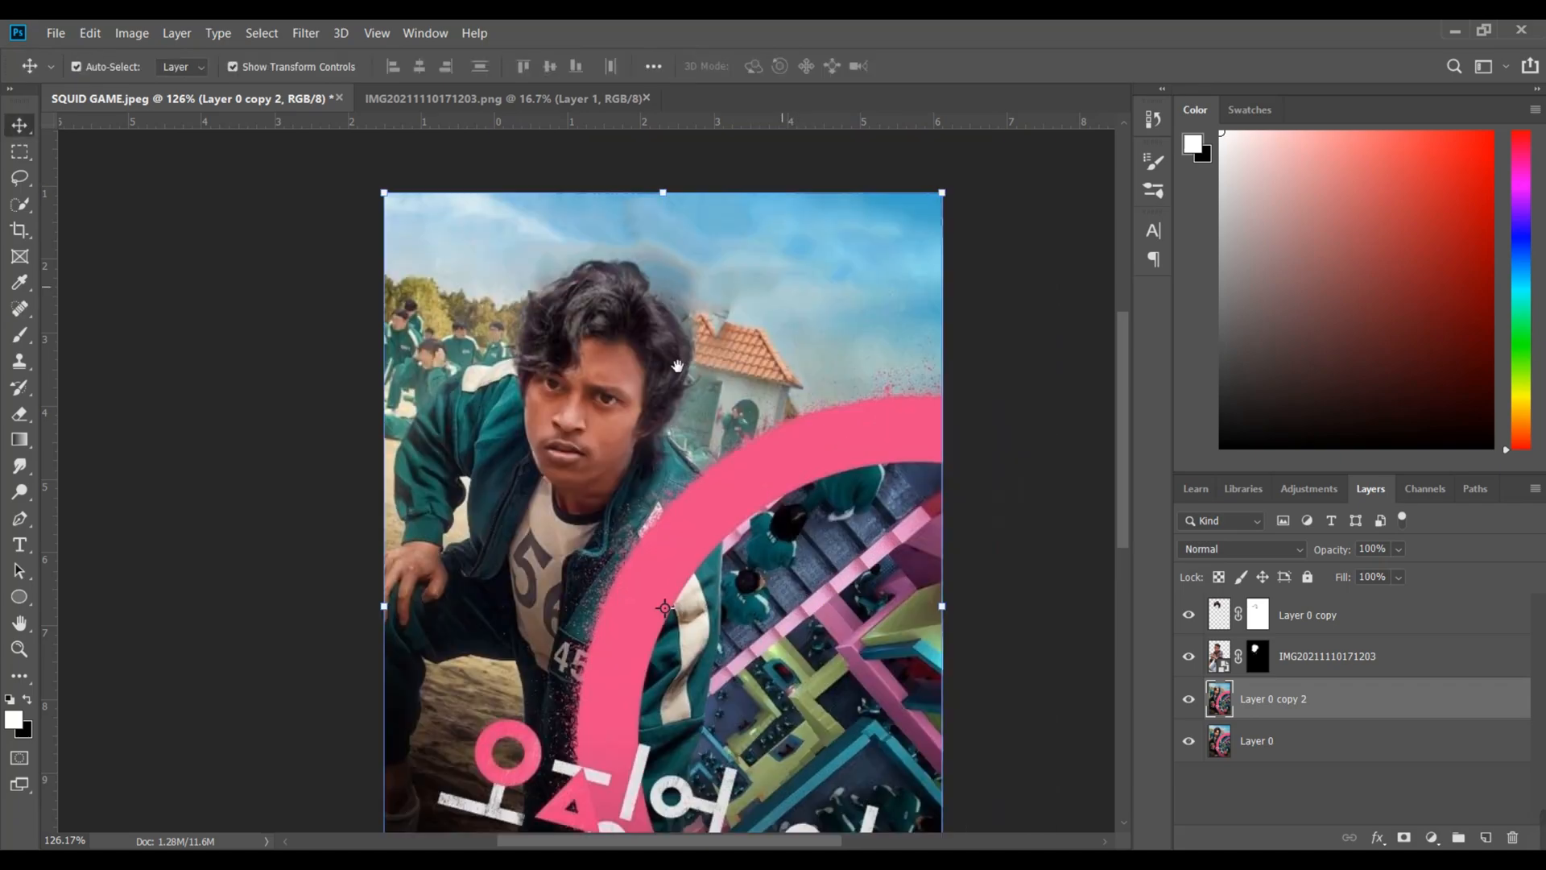
Place a fresh copy of Layer 0 on top of the stack, align its hair over the portrait at 11% opacity, and restore 100% opacity
drag(680, 367, 671, 321)
alt+scroll(693, 327, down, 1)
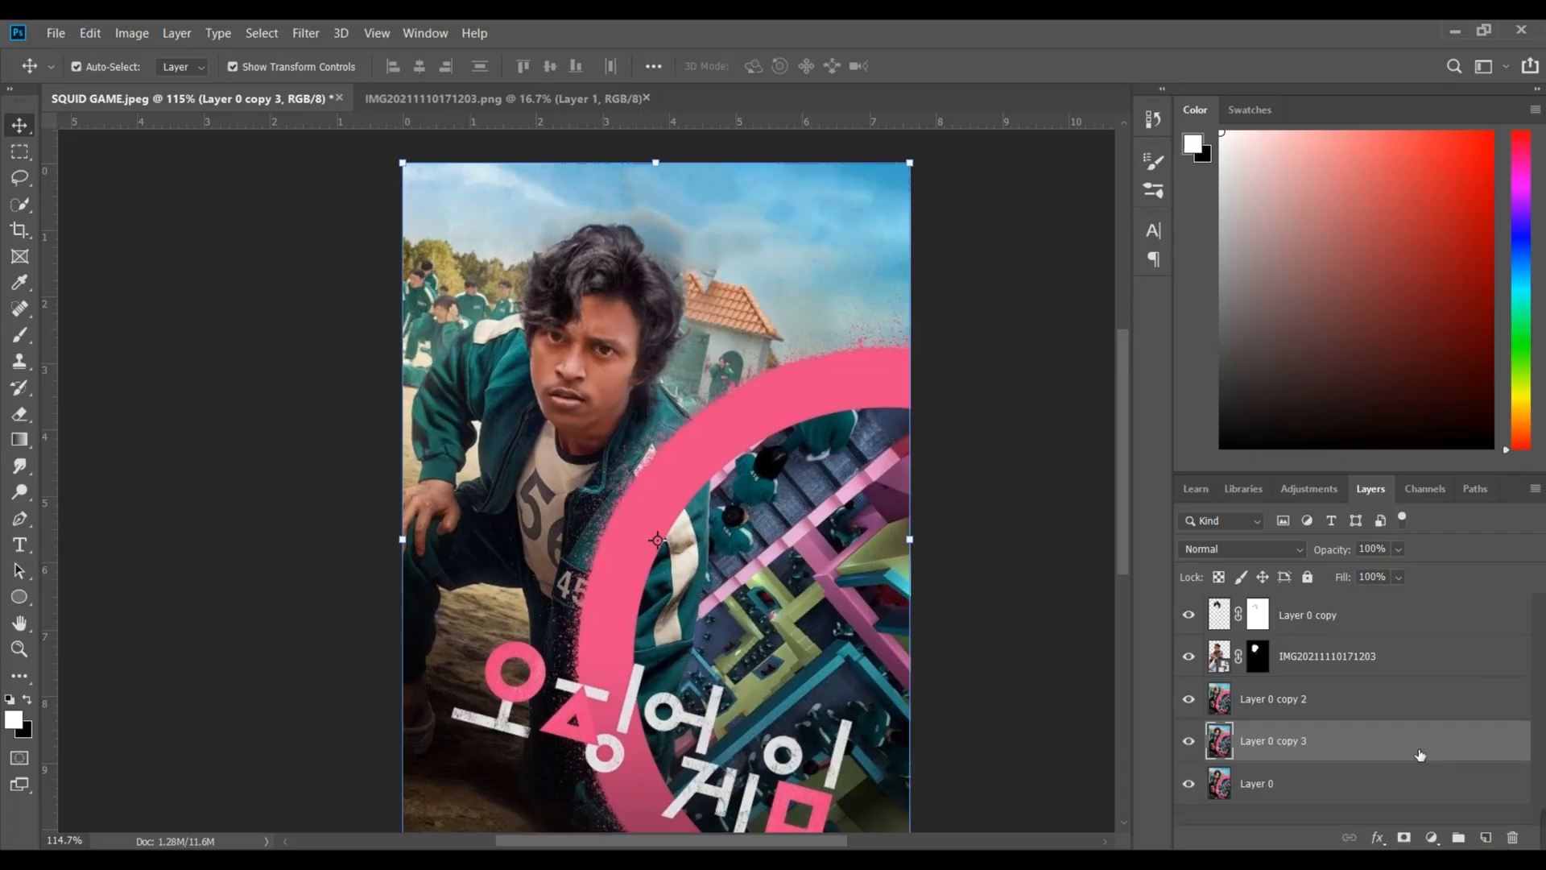
drag(1418, 752, 1367, 578)
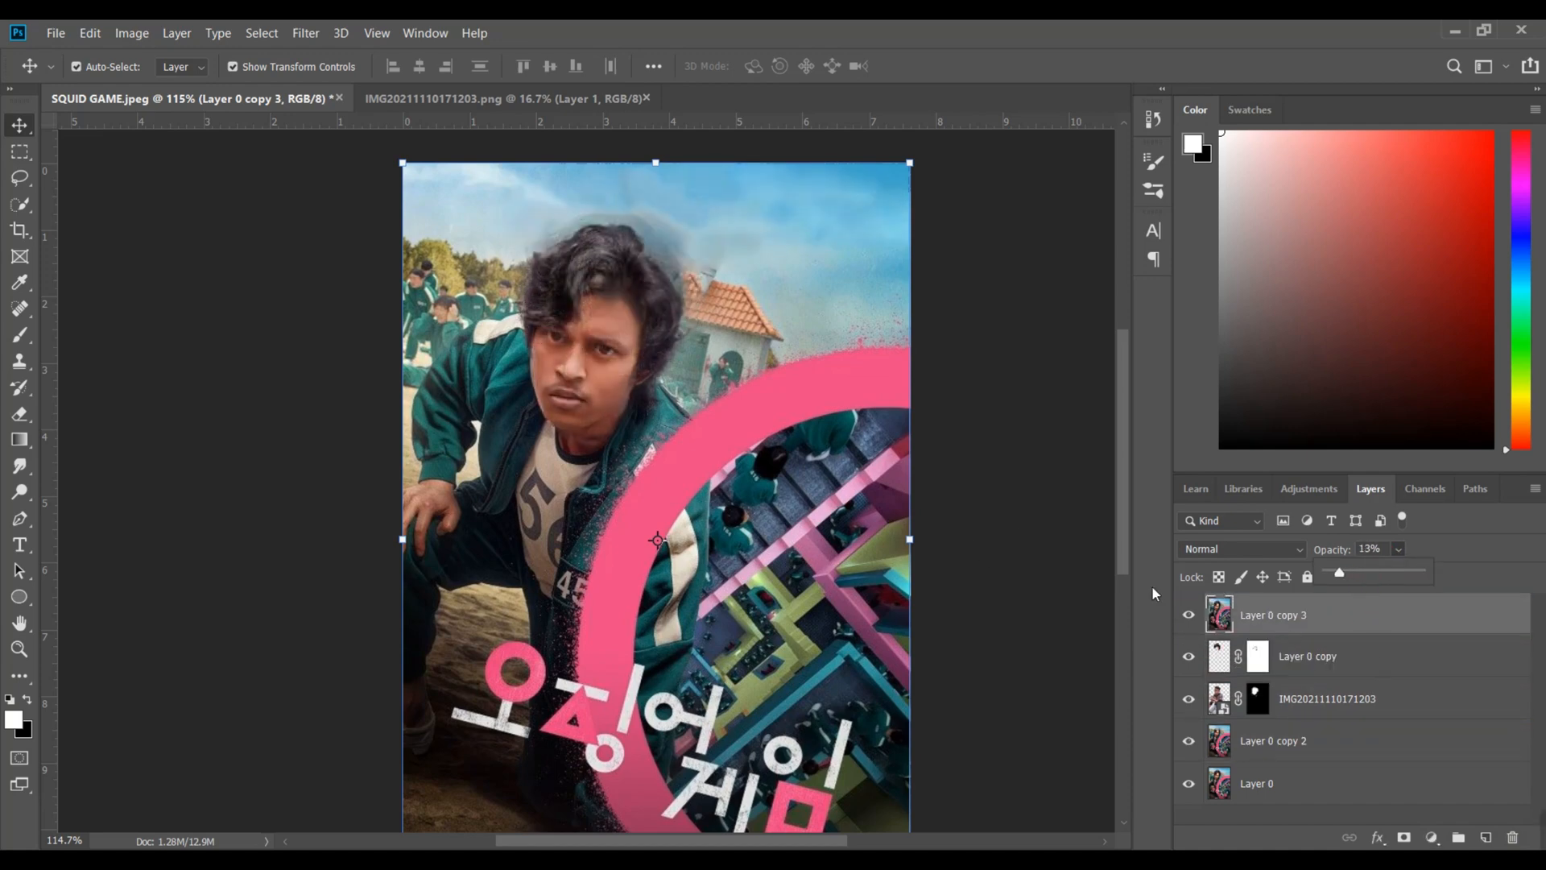
drag(669, 426, 660, 439)
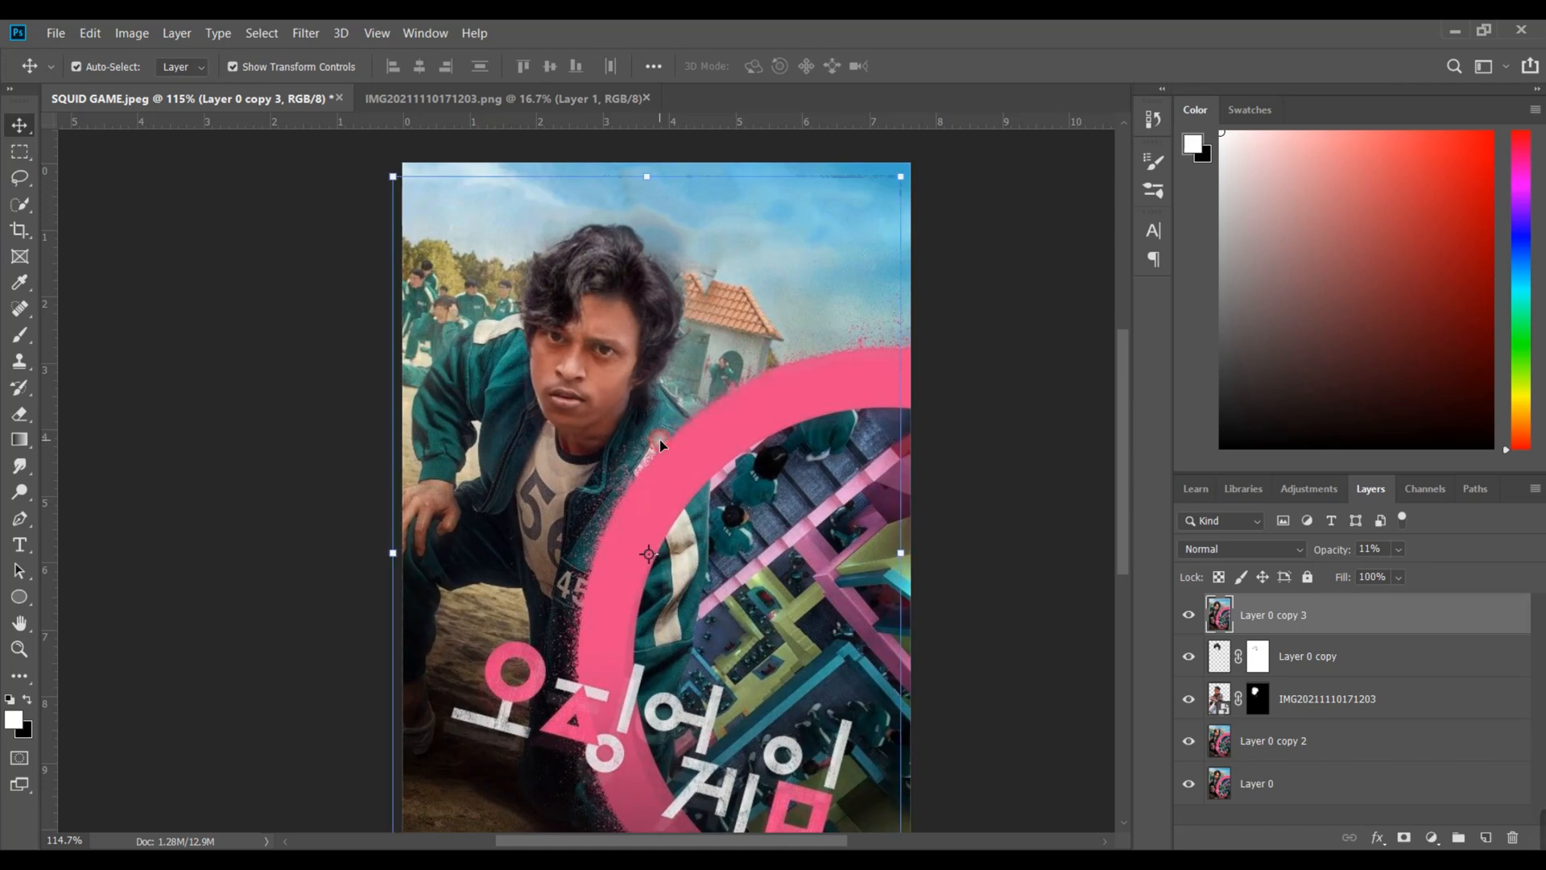
drag(1397, 551, 1489, 567)
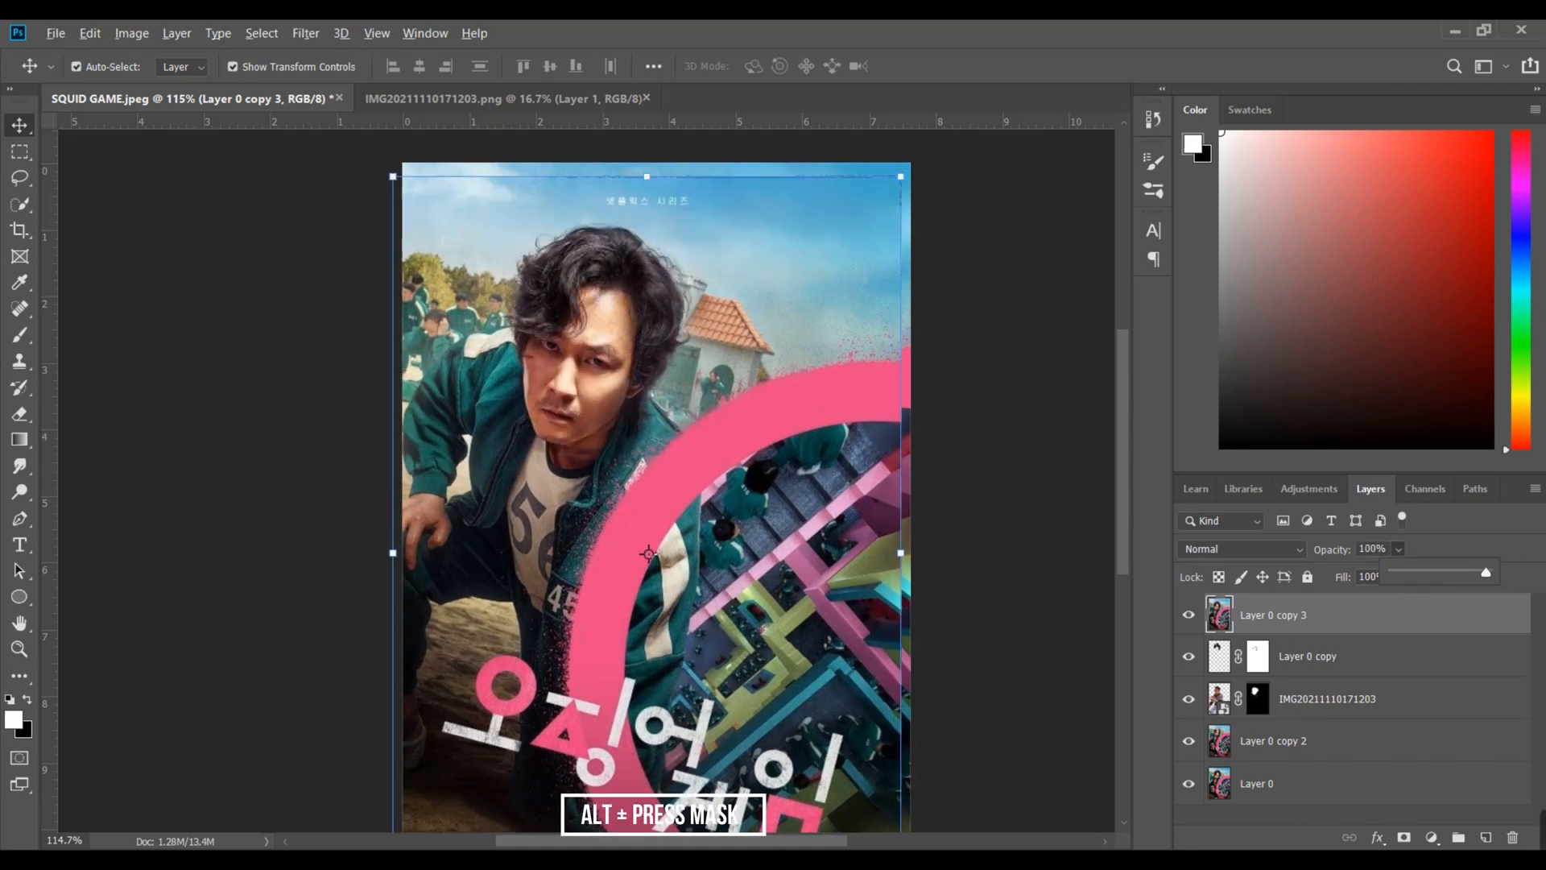
Add a black mask to Layer 0 copy 3 and start revealing the poster's hair over the head with a 53 px eraser at 21% opacity
alt+click(1405, 839)
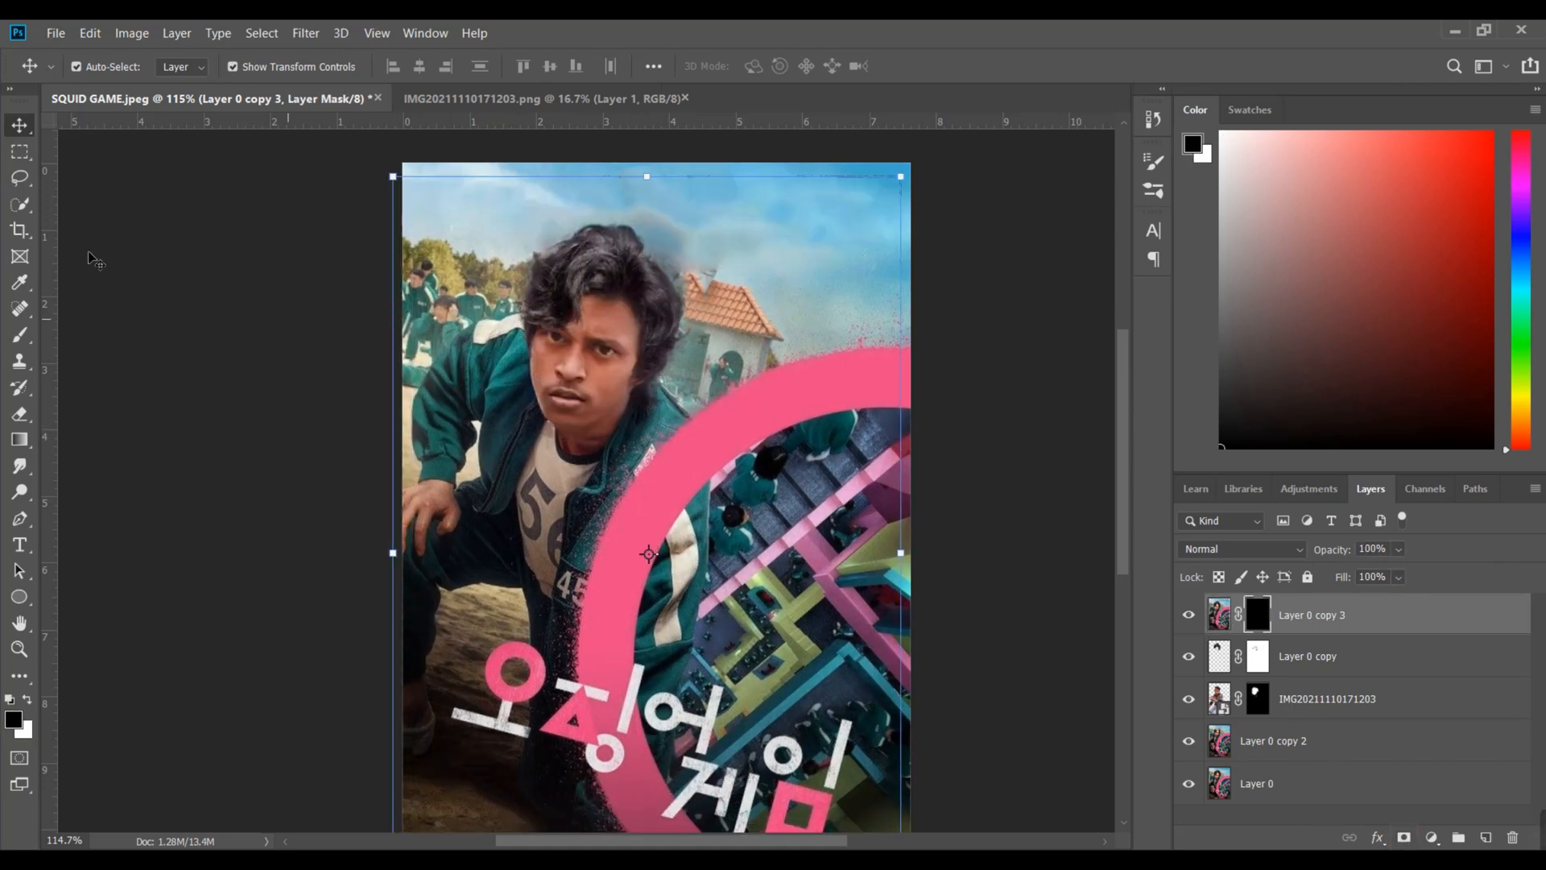
click(19, 413)
scroll(604, 265, up, 3)
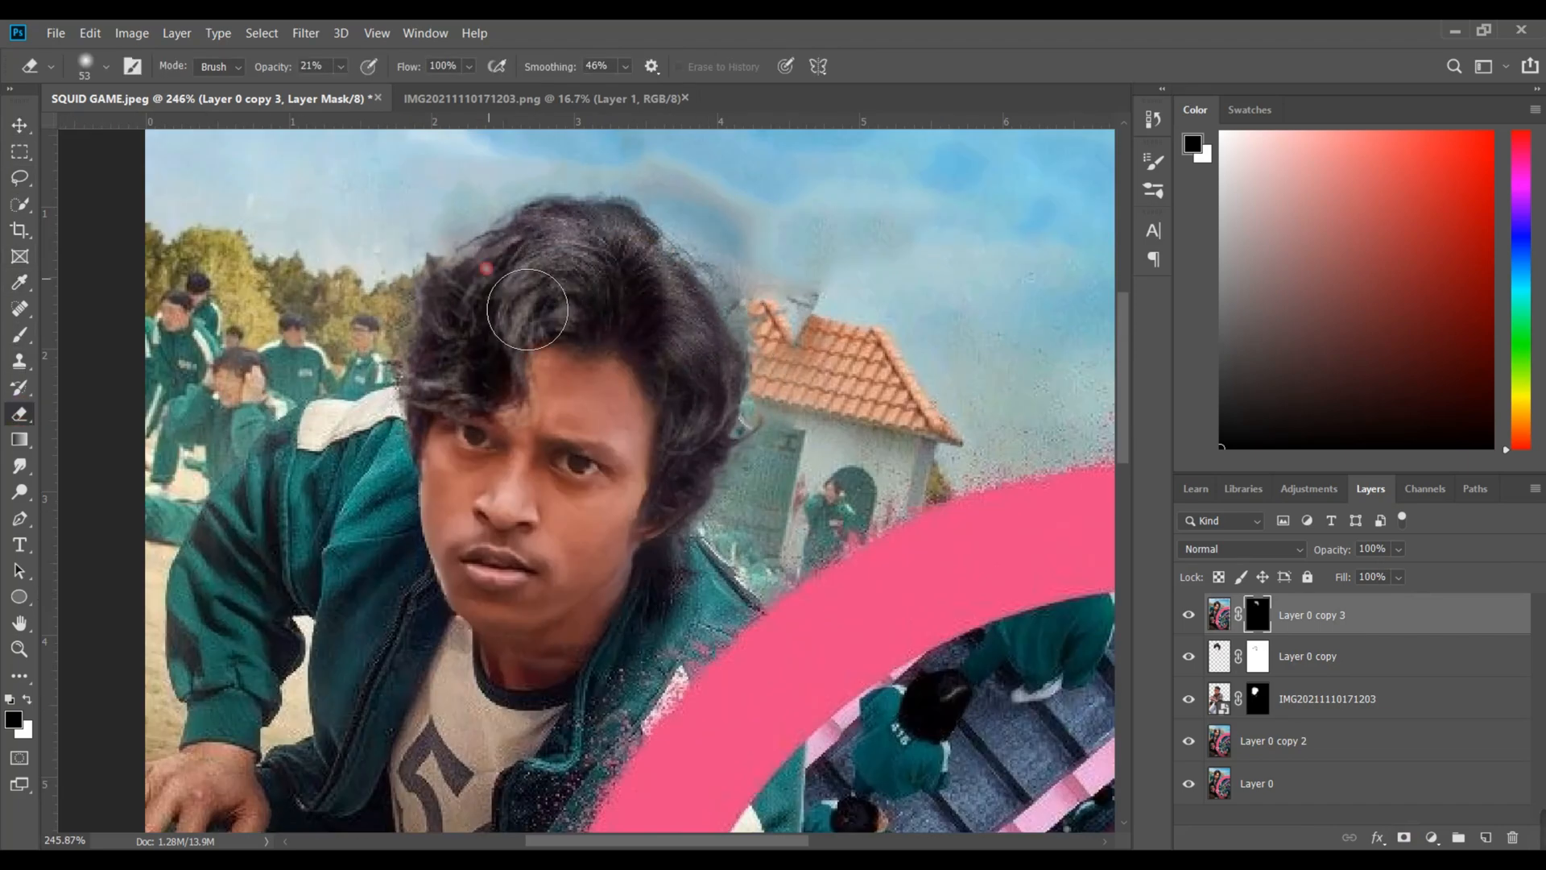
scroll(473, 317, down, 1)
scroll(544, 328, up, 5)
Reveal more of the poster's hair across the crown on the Layer 0 copy 3 mask with a 31 px eraser at 60% opacity
key(x)
click(341, 67)
drag(346, 90, 385, 97)
click(664, 341)
key(x)
scroll(677, 524, down, 5)
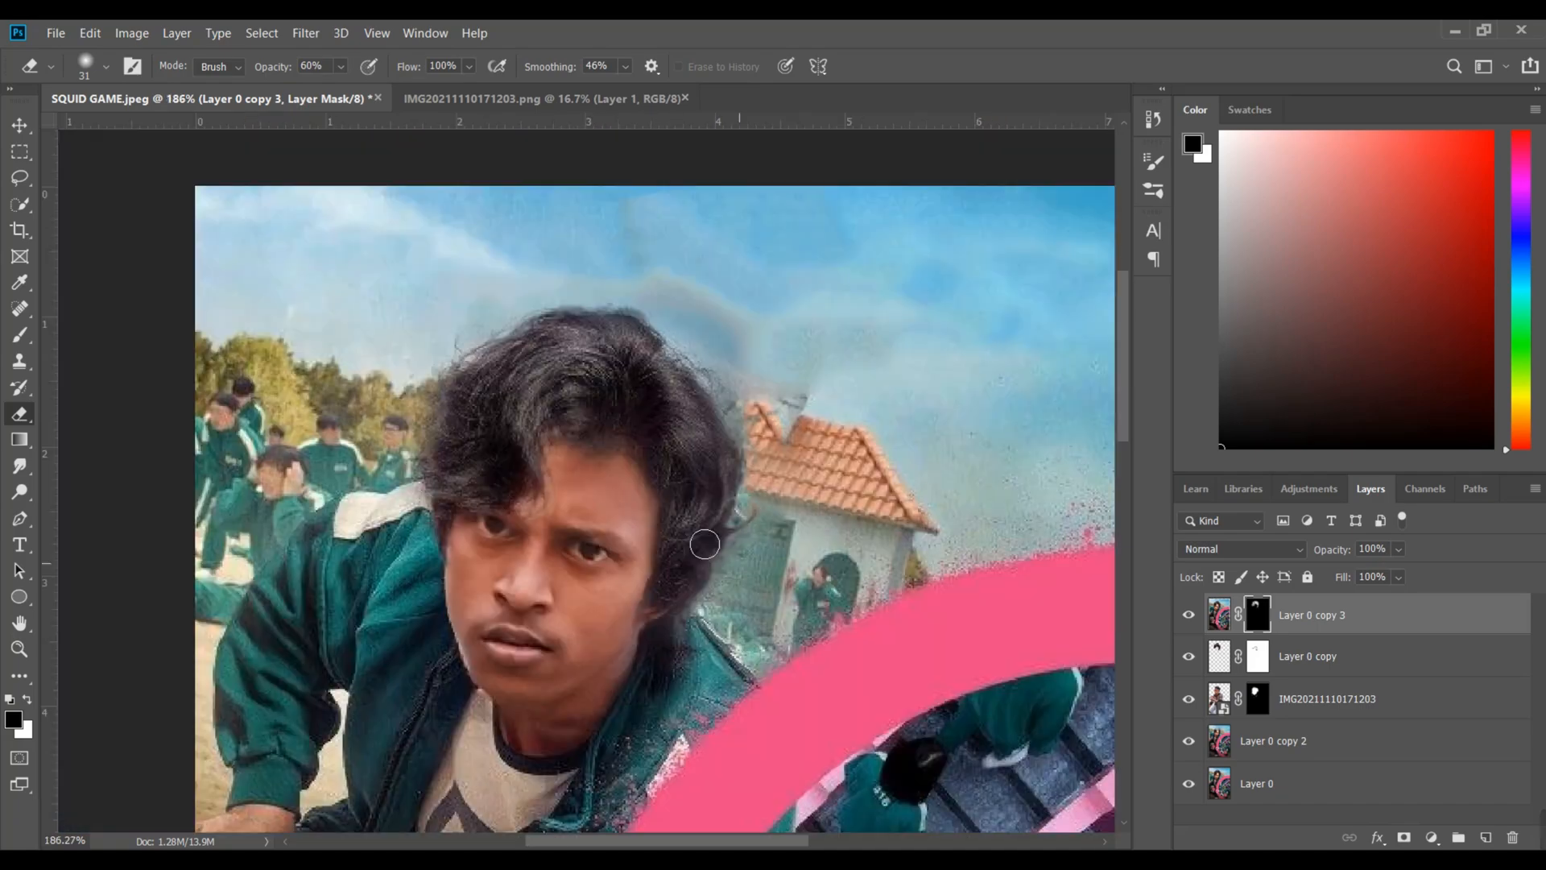
Reveal the poster's hair along the house side down to the ear, refining the mask with an 18 px eraser at 28% opacity
scroll(680, 537, up, 3)
drag(744, 327, 672, 727)
scroll(661, 765, up, 2)
scroll(568, 612, up, 4)
key(x)
scroll(657, 660, down, 3)
key(x)
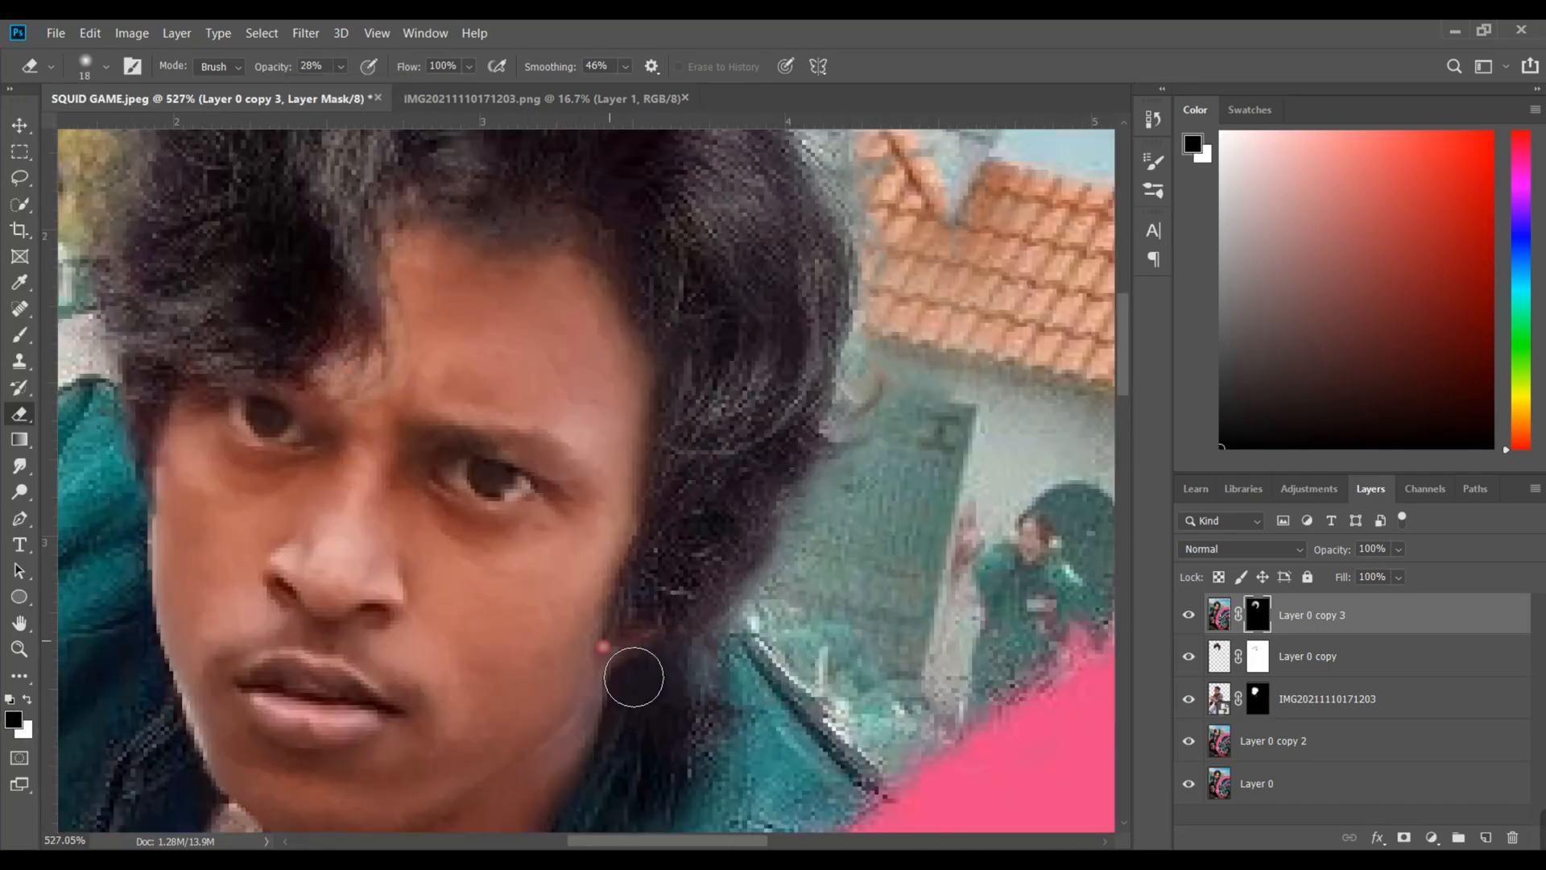
Bring in the poster's curls on the crowd side of the head on the Layer 0 copy 3 mask with a 25 px eraser at 93% opacity
scroll(596, 694, down, 8)
key(x)
scroll(504, 634, up, 5)
click(340, 67)
drag(384, 91, 417, 93)
click(106, 66)
drag(403, 555, 361, 626)
key(bracketleft)
key(bracketleft)
key(bracketleft)
key(bracketleft)
key(bracketleft)
key(bracketleft)
key(bracketleft)
key(bracketleft)
key(bracketleft)
key(bracketleft)
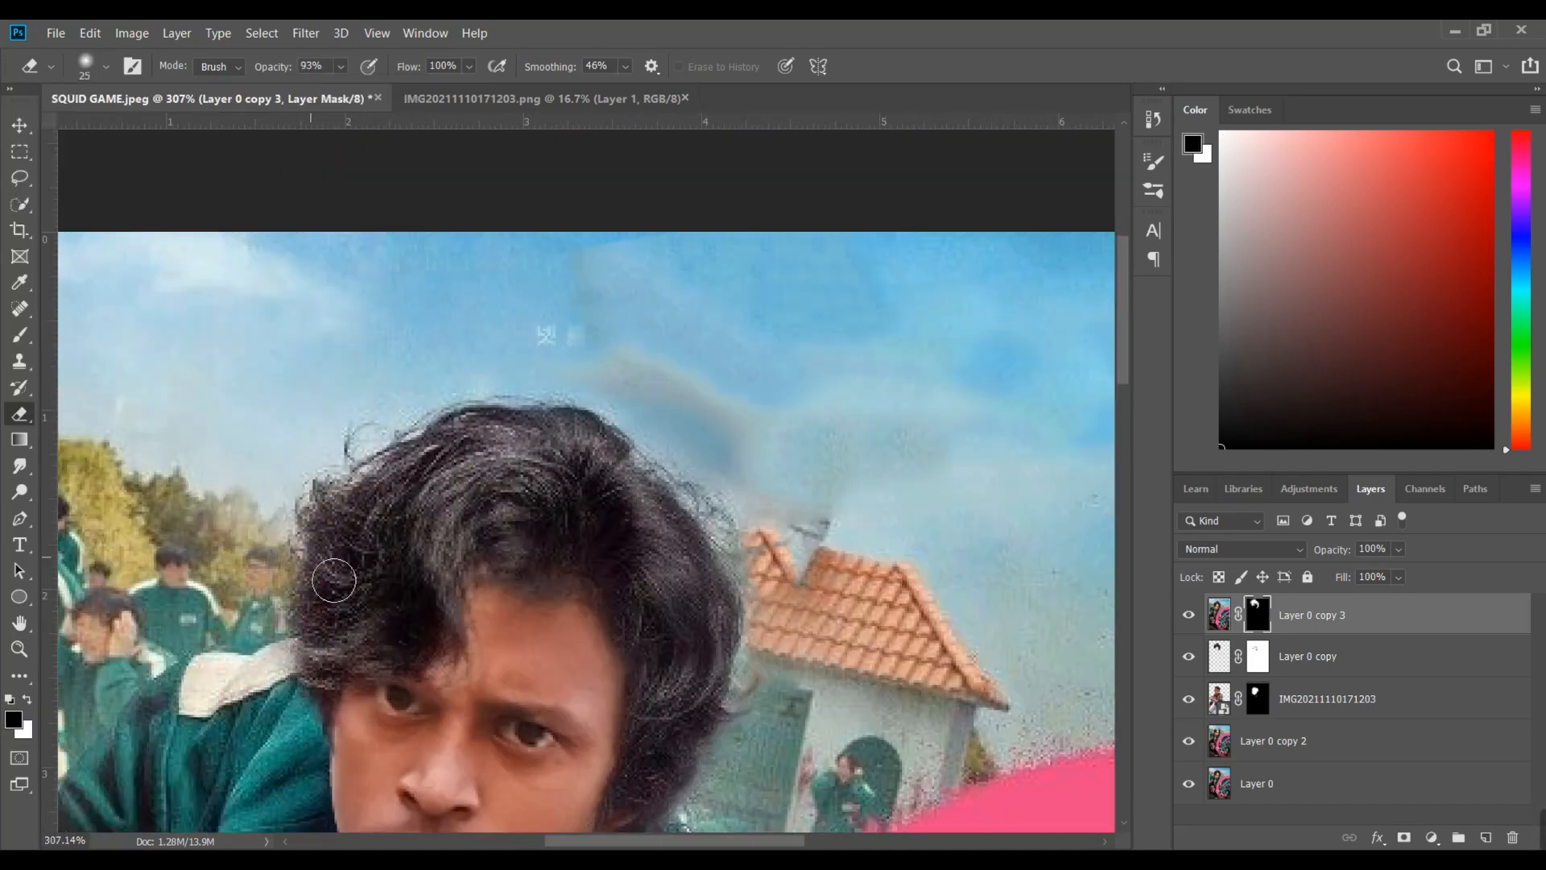
Soften the curls' transition beside the crowd-side temple on the Layer 0 copy 3 mask with the eraser at 25% opacity
scroll(310, 475, down, 2)
key(x)
scroll(435, 709, up, 5)
key(x)
key(x)
drag(198, 500, 161, 598)
scroll(161, 598, down, 4)
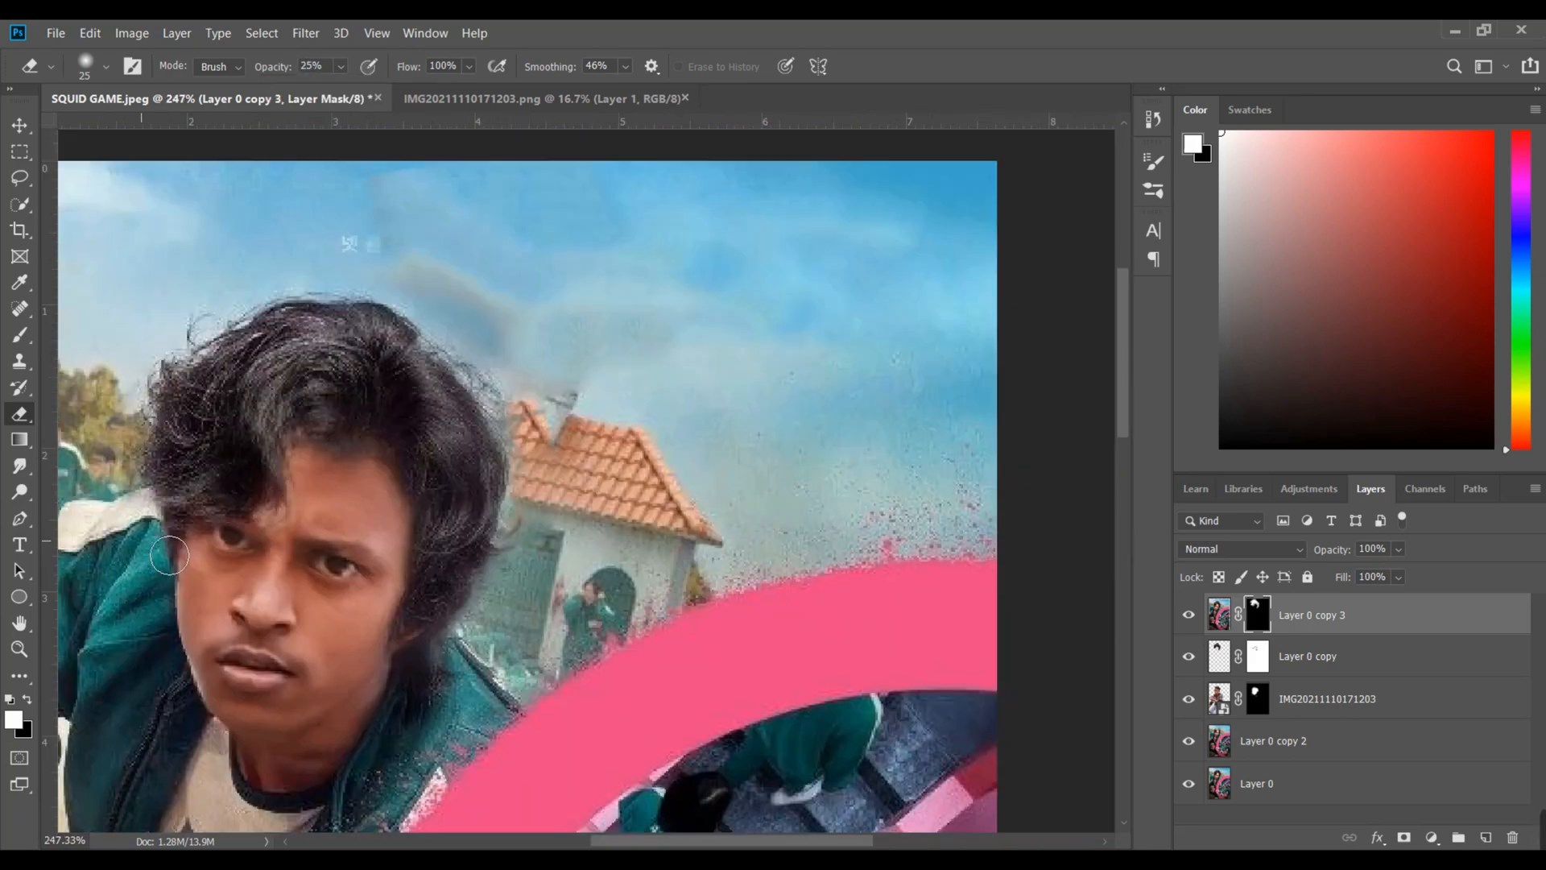
Clean the hair edge between the temple and jacket shoulder on the Layer 0 copy 3 mask with an 18 px eraser at 100% opacity
scroll(242, 563, up, 5)
key(x)
click(340, 67)
drag(418, 92, 425, 93)
click(106, 67)
drag(122, 119, 108, 118)
drag(396, 483, 418, 504)
scroll(419, 504, up, 2)
key(x)
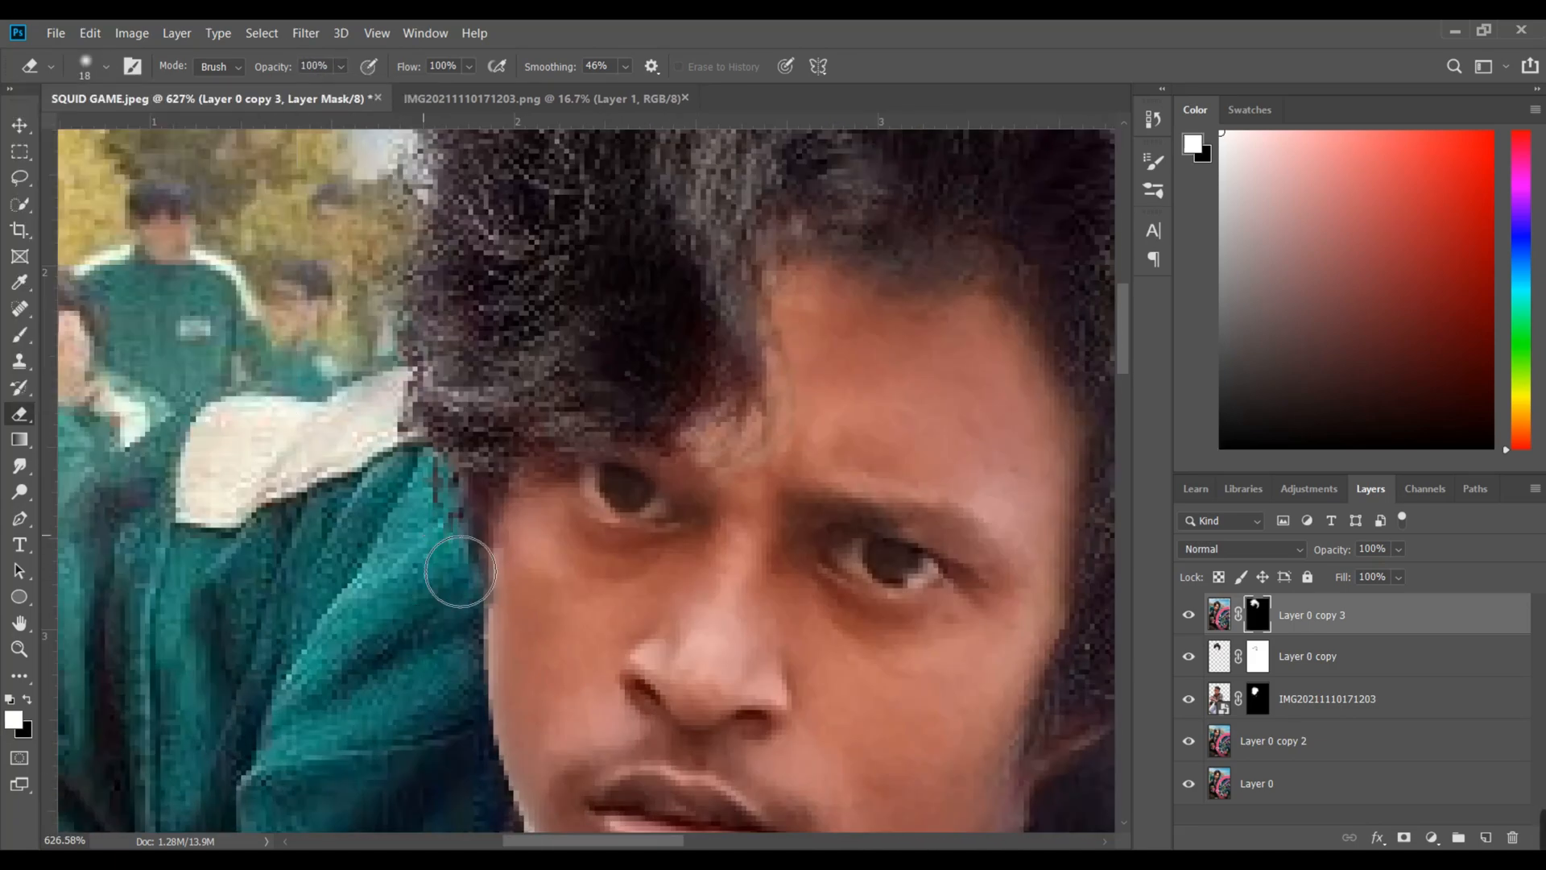
Restore the house's chimney through a black-masked copy of the poster placed on top of the stack
scroll(459, 577, down, 4)
click(105, 66)
scroll(621, 494, down, 8)
Blend the hairline into the forehead on the Layer 0 copy 3 mask with a 17 px eraser at 34% opacity
click(1312, 657)
scroll(628, 322, up, 4)
key(v)
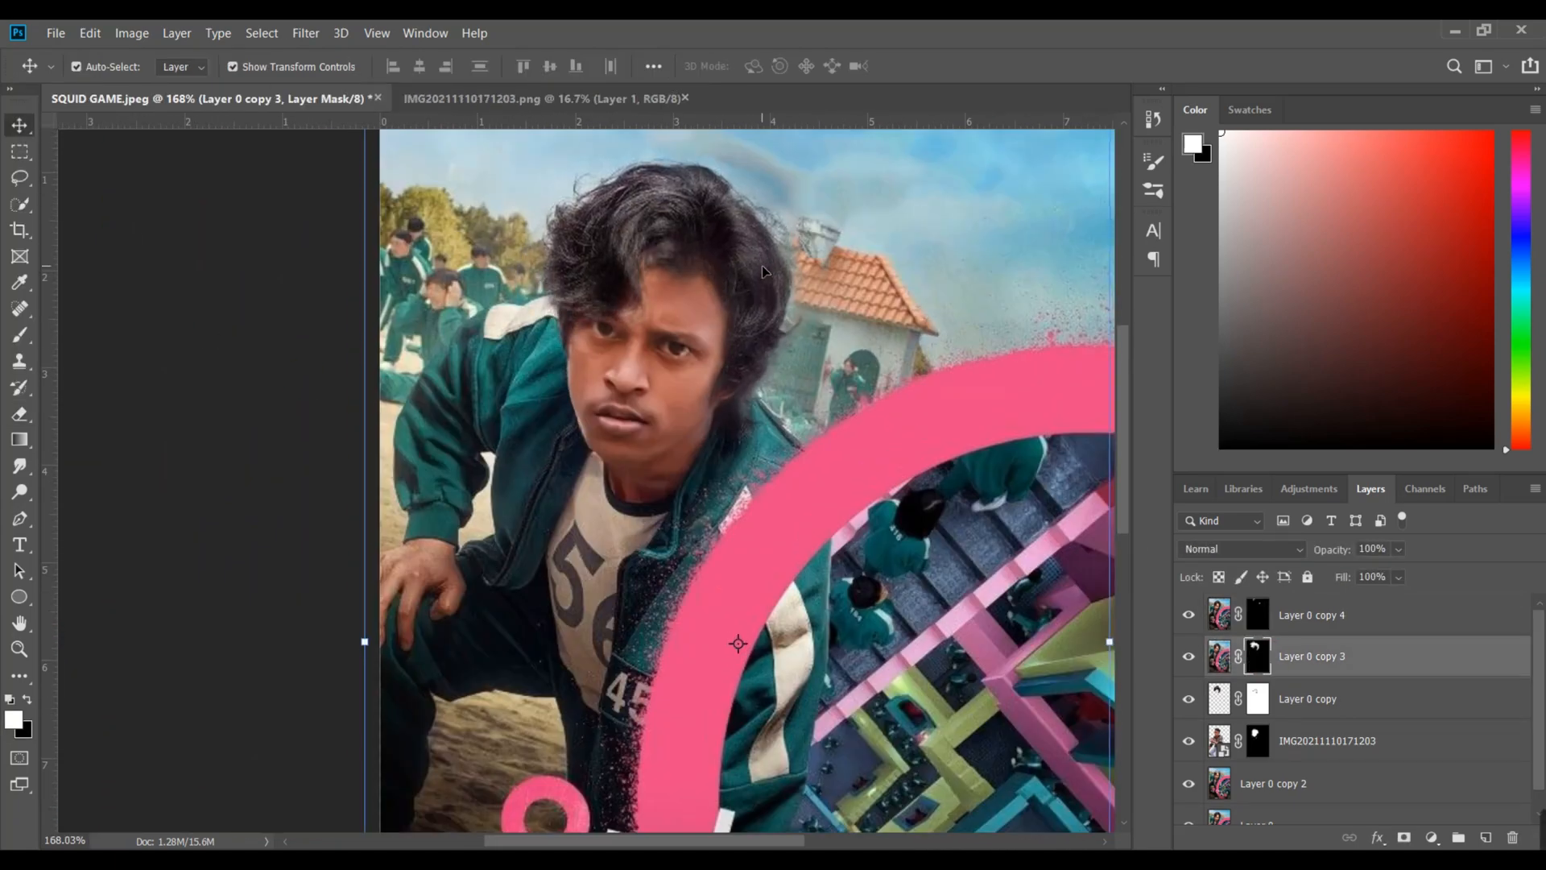
click(765, 265)
click(877, 278)
click(1258, 656)
key(e)
scroll(687, 259, up, 4)
mouse_move(656, 264)
mouse_down()
mouse_move(692, 281)
mouse_move(776, 277)
mouse_up()
scroll(775, 274, down, 2)
scroll(770, 300, up, 3)
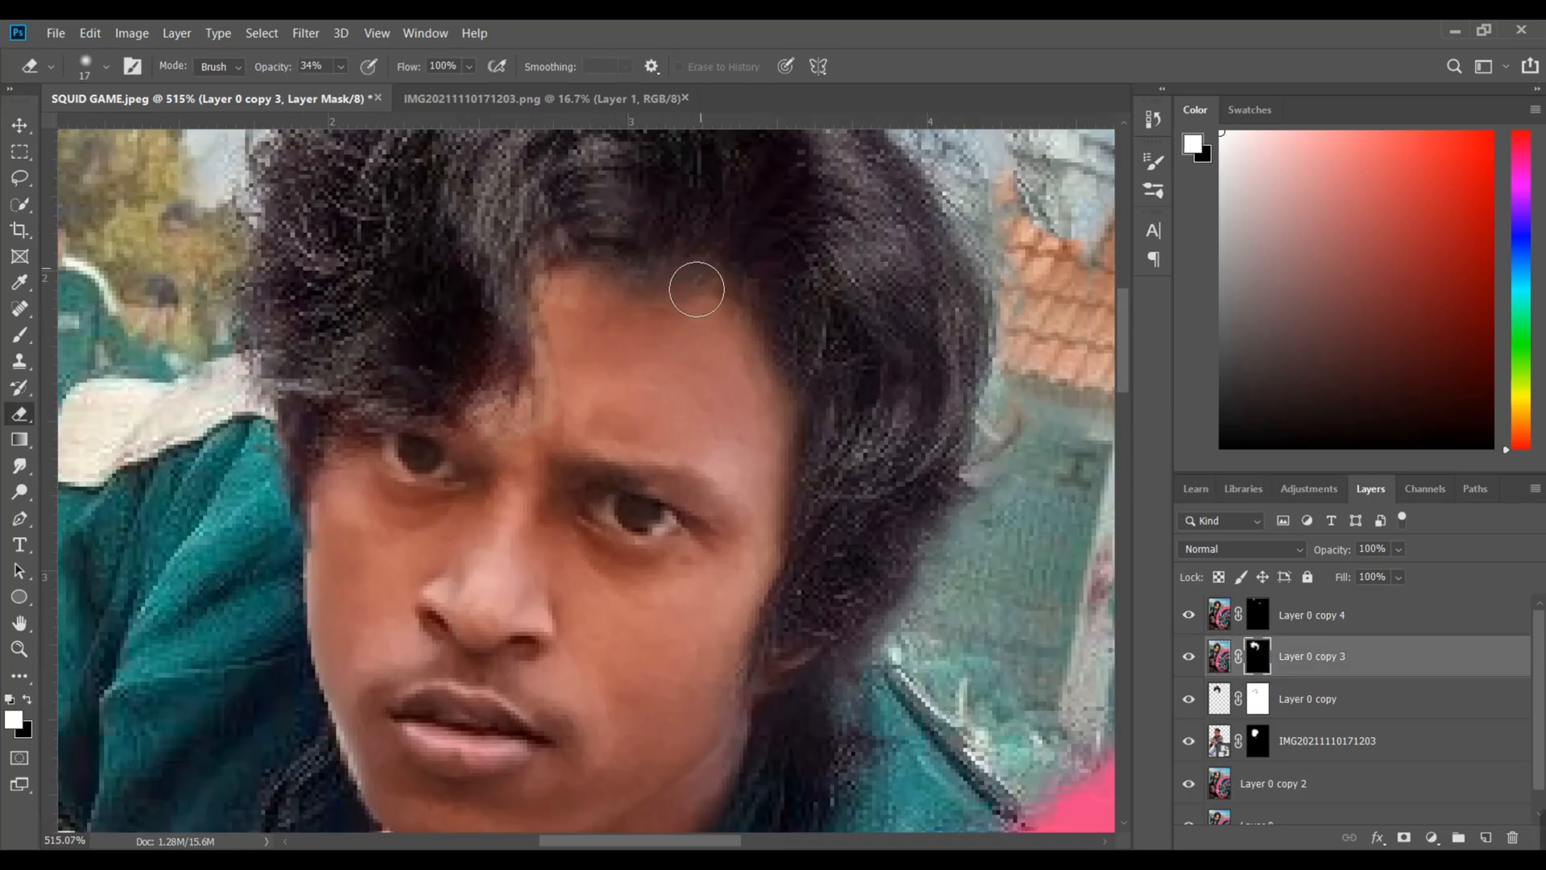
scroll(632, 326, down, 5)
scroll(681, 298, up, 4)
drag(677, 279, 640, 280)
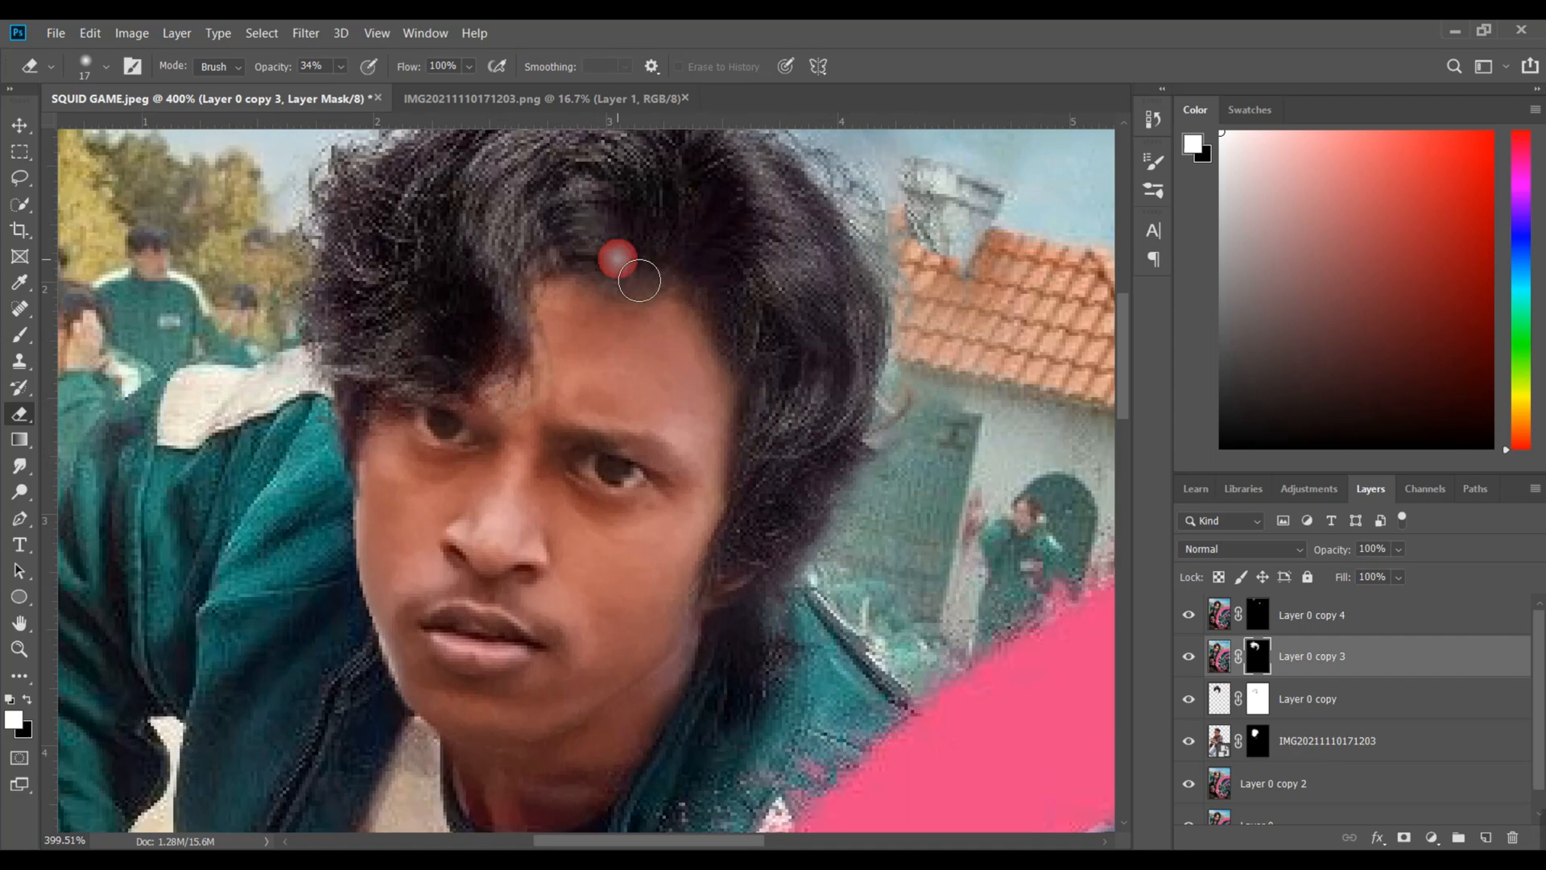
click(854, 395)
mouse_move(1518, 839)
click(1356, 745)
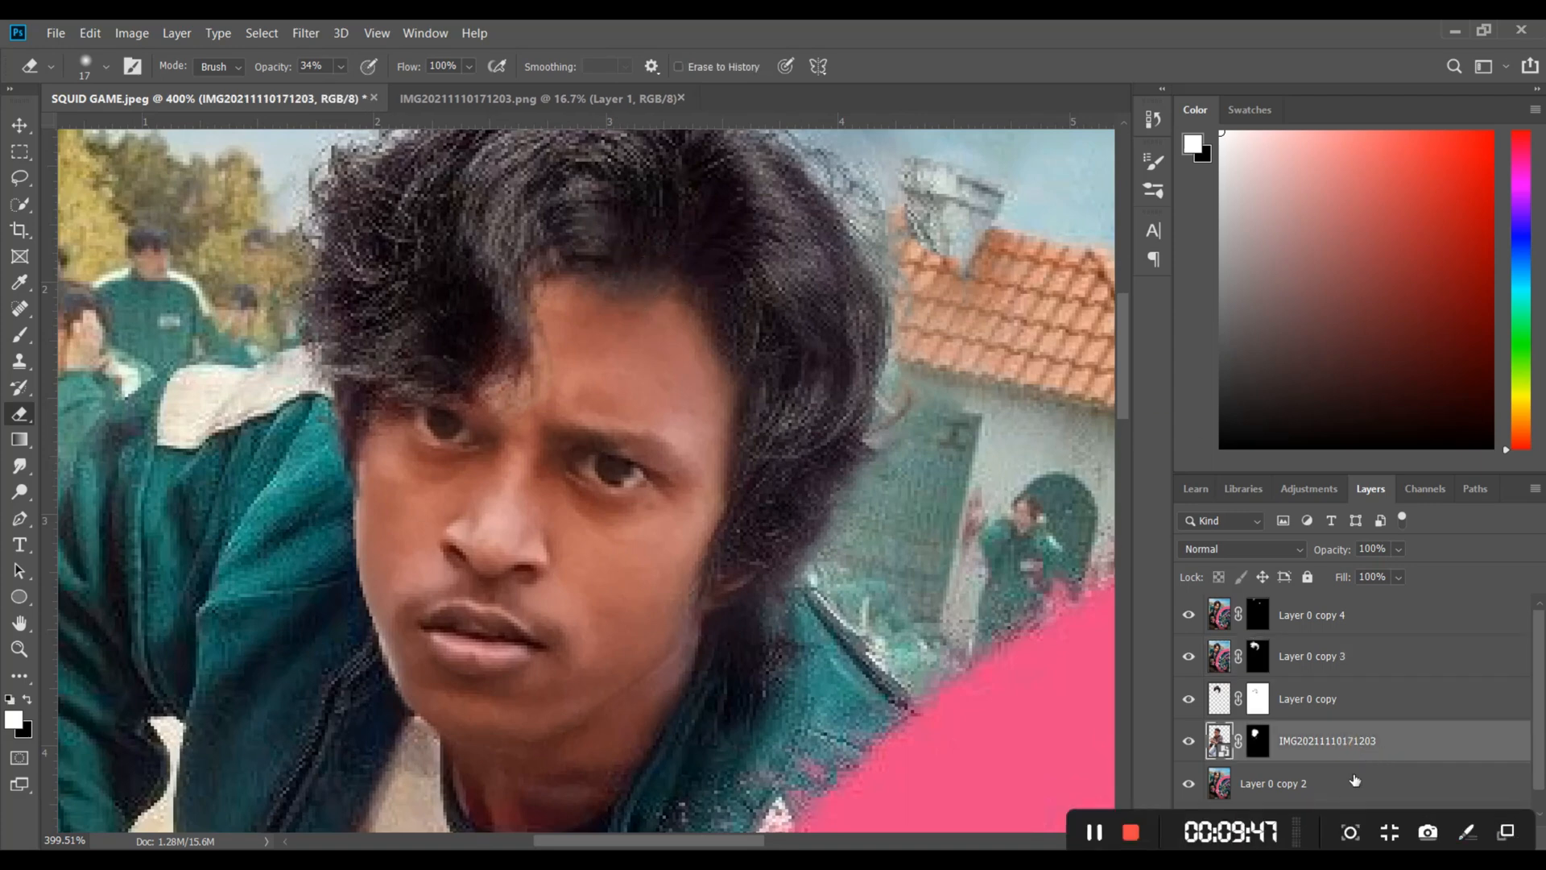
click(1290, 661)
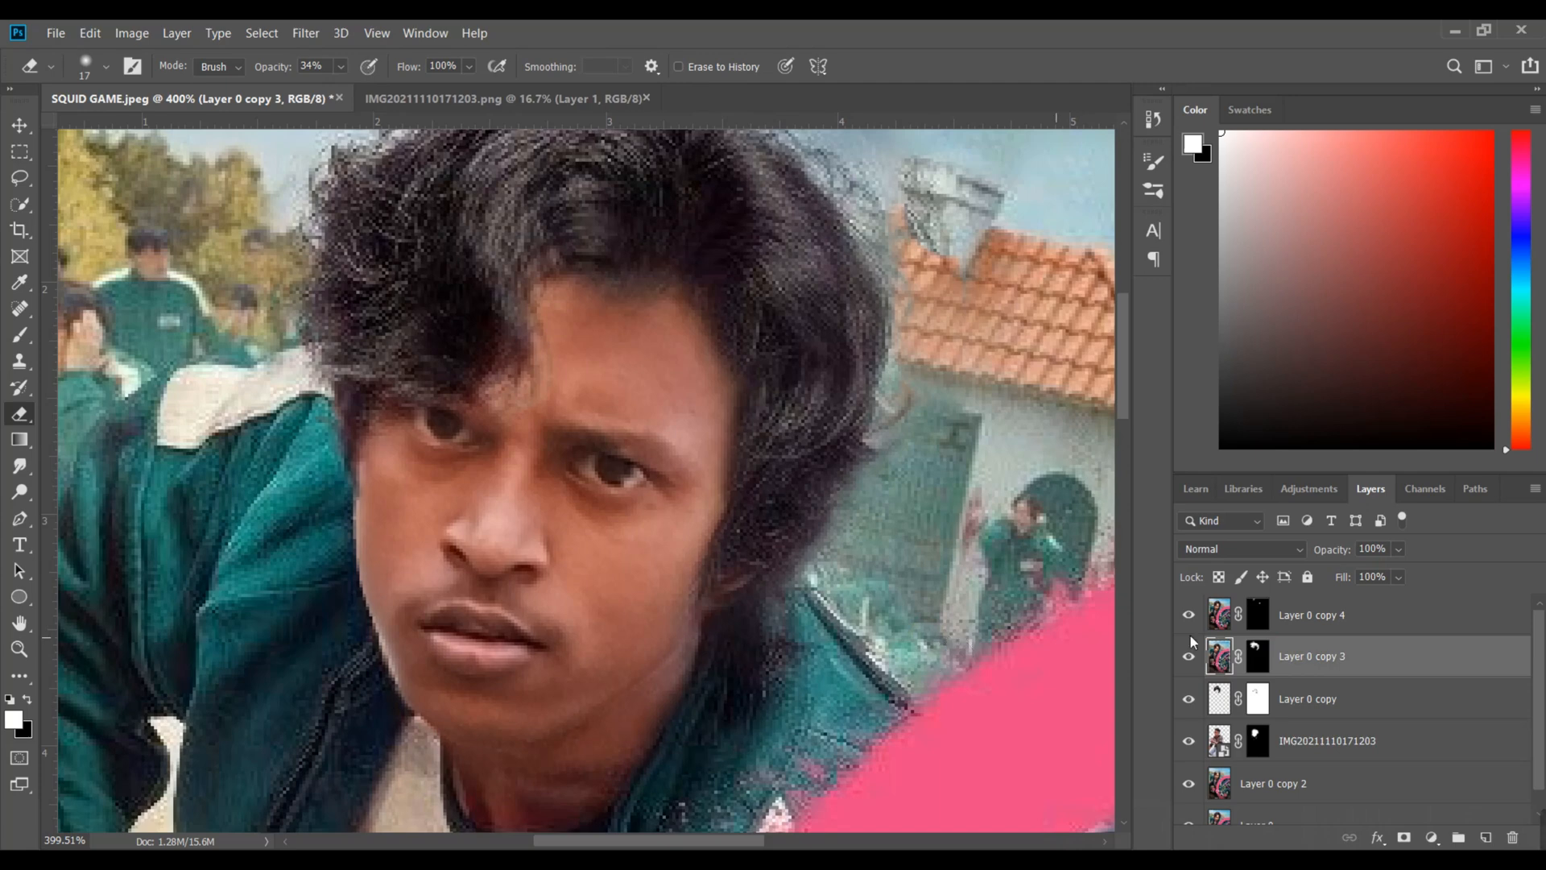
click(1332, 737)
click(1485, 838)
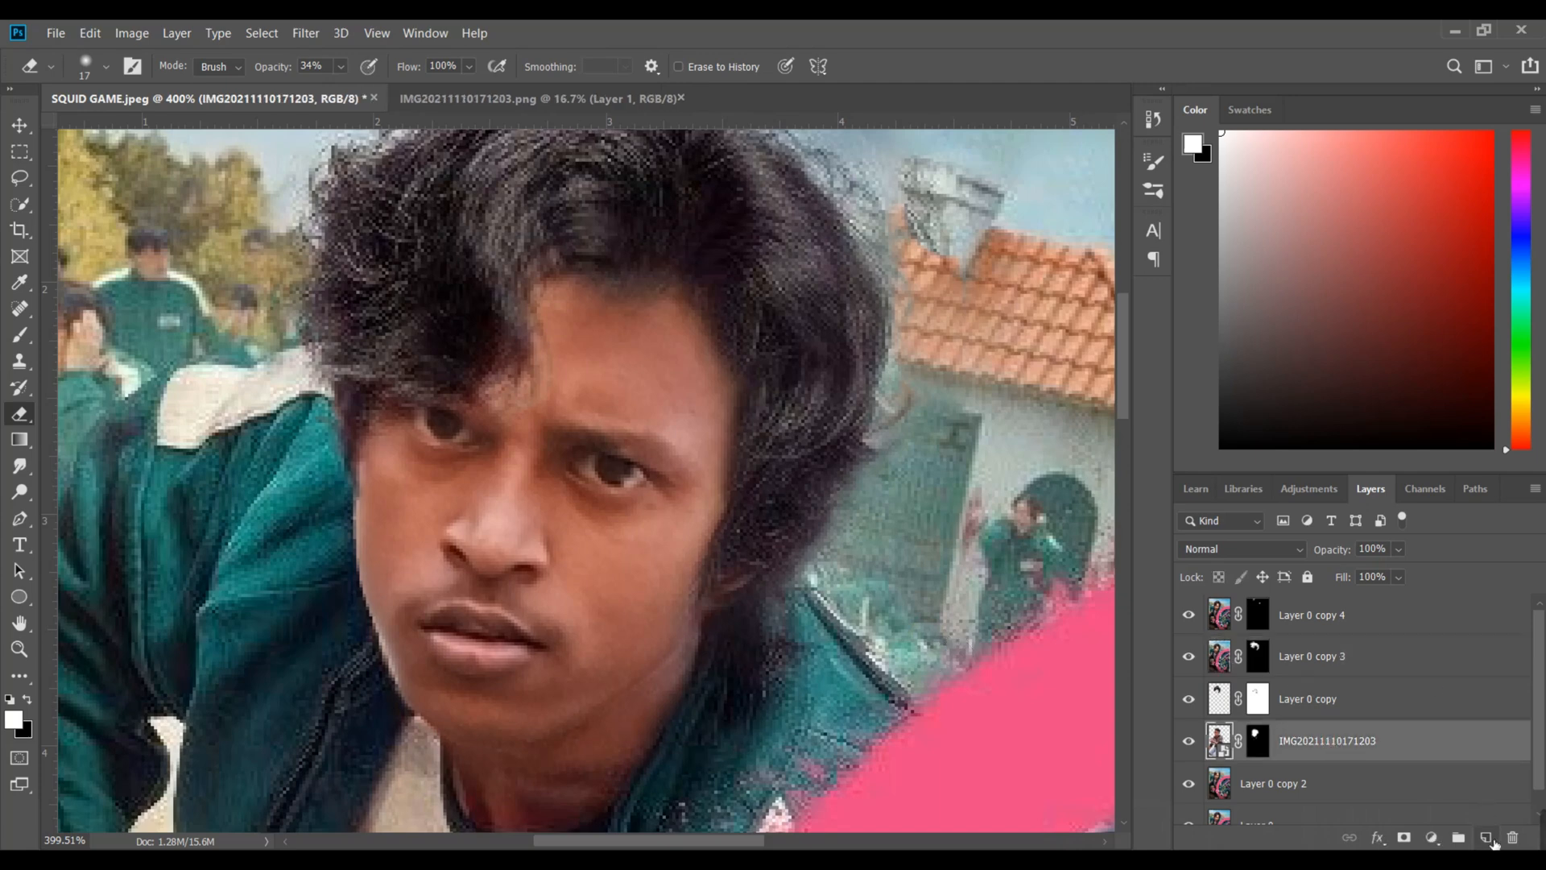
right_click(1373, 748)
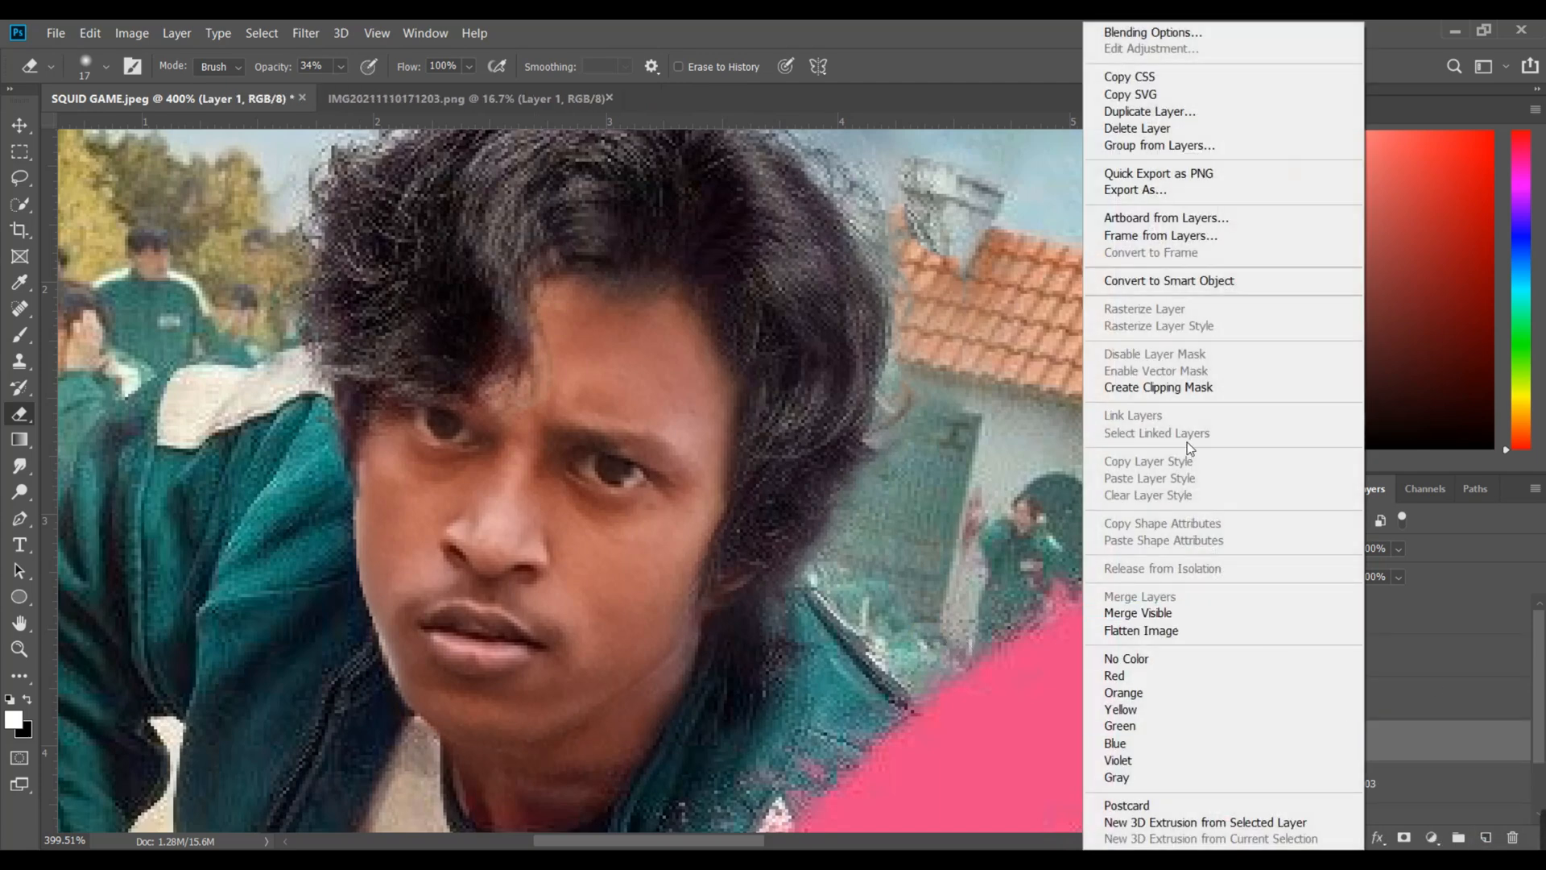
click(1161, 389)
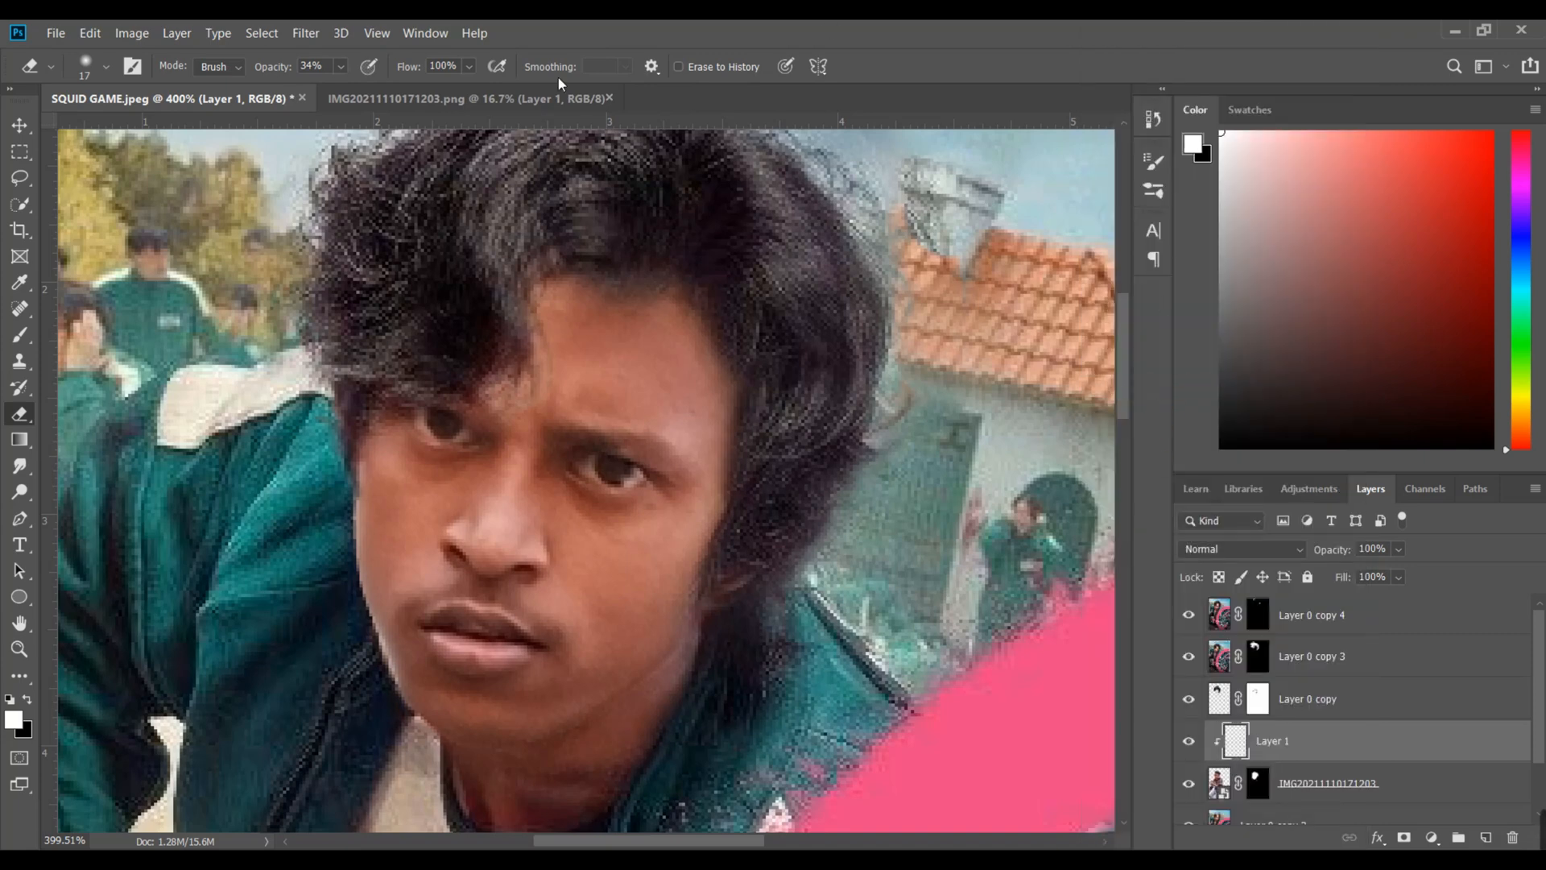
click(20, 281)
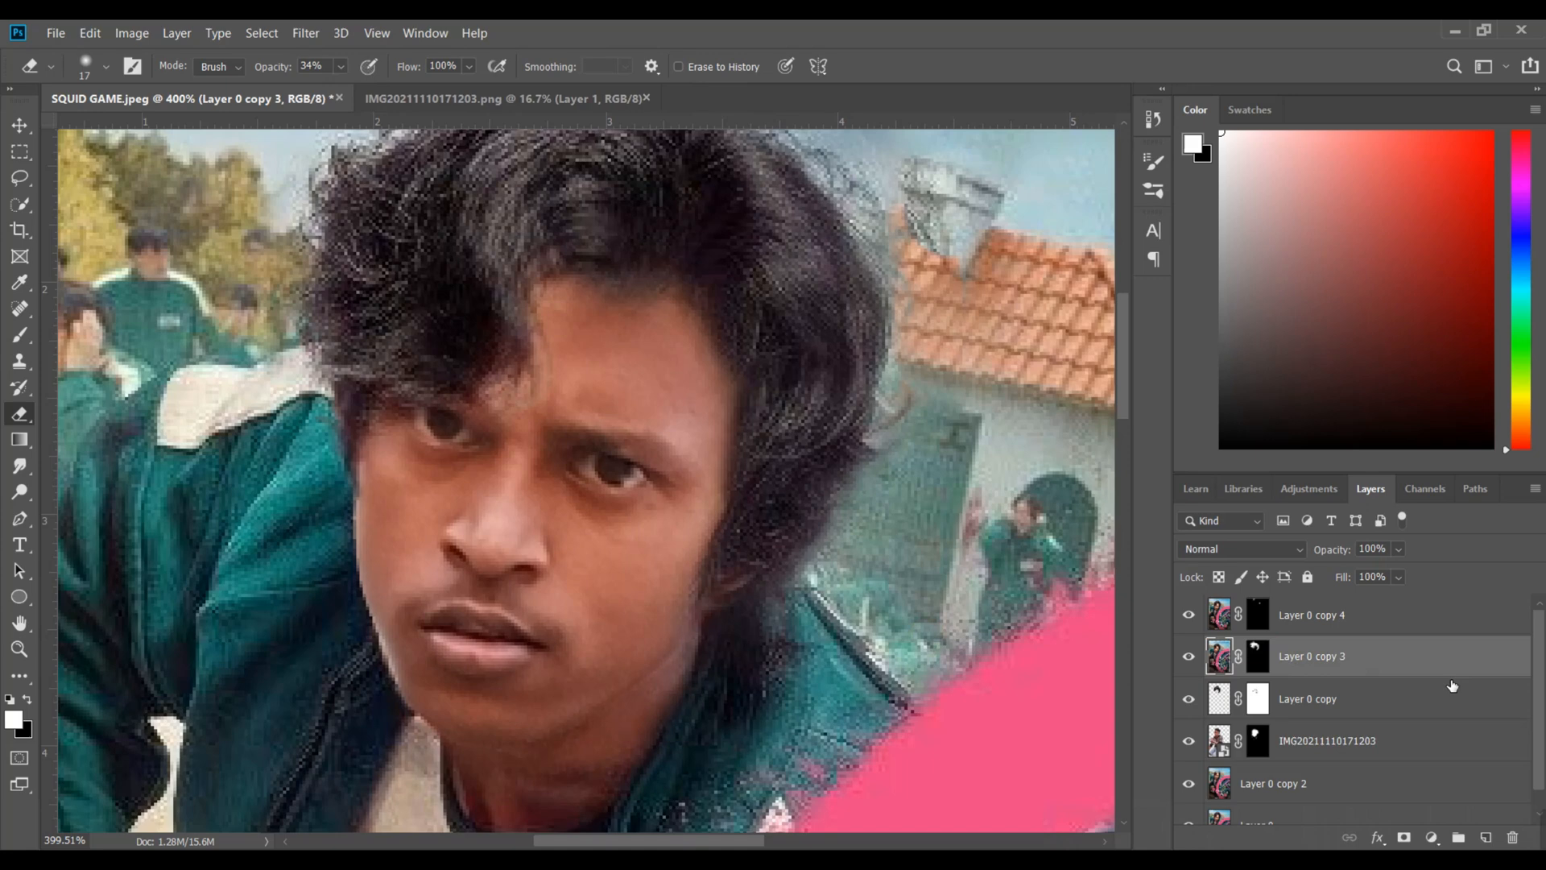
click(1336, 745)
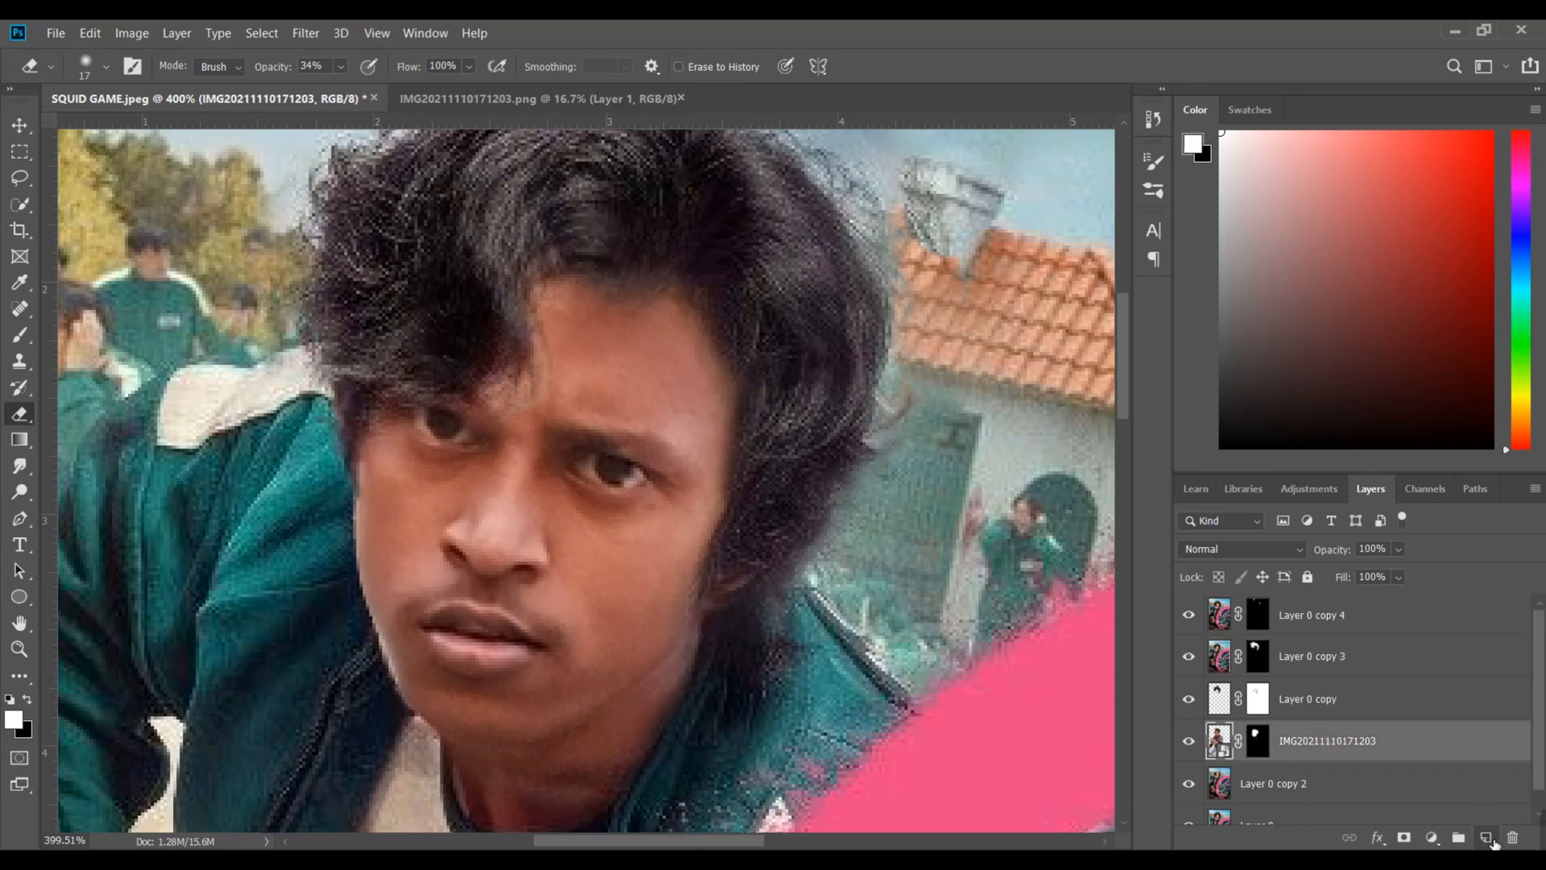
click(1486, 837)
right_click(1372, 745)
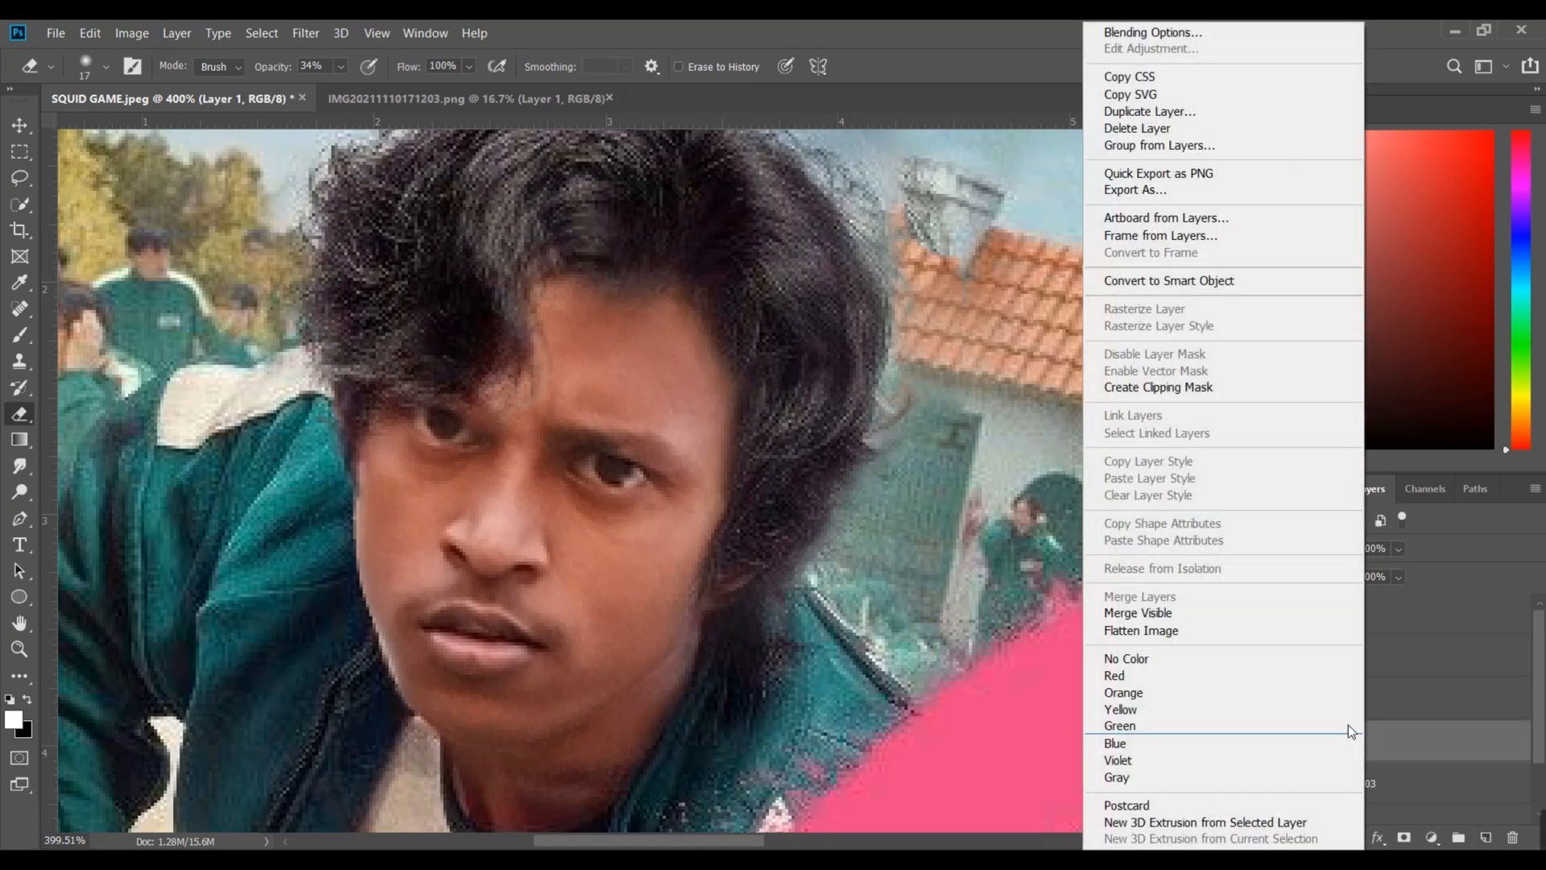
click(1164, 388)
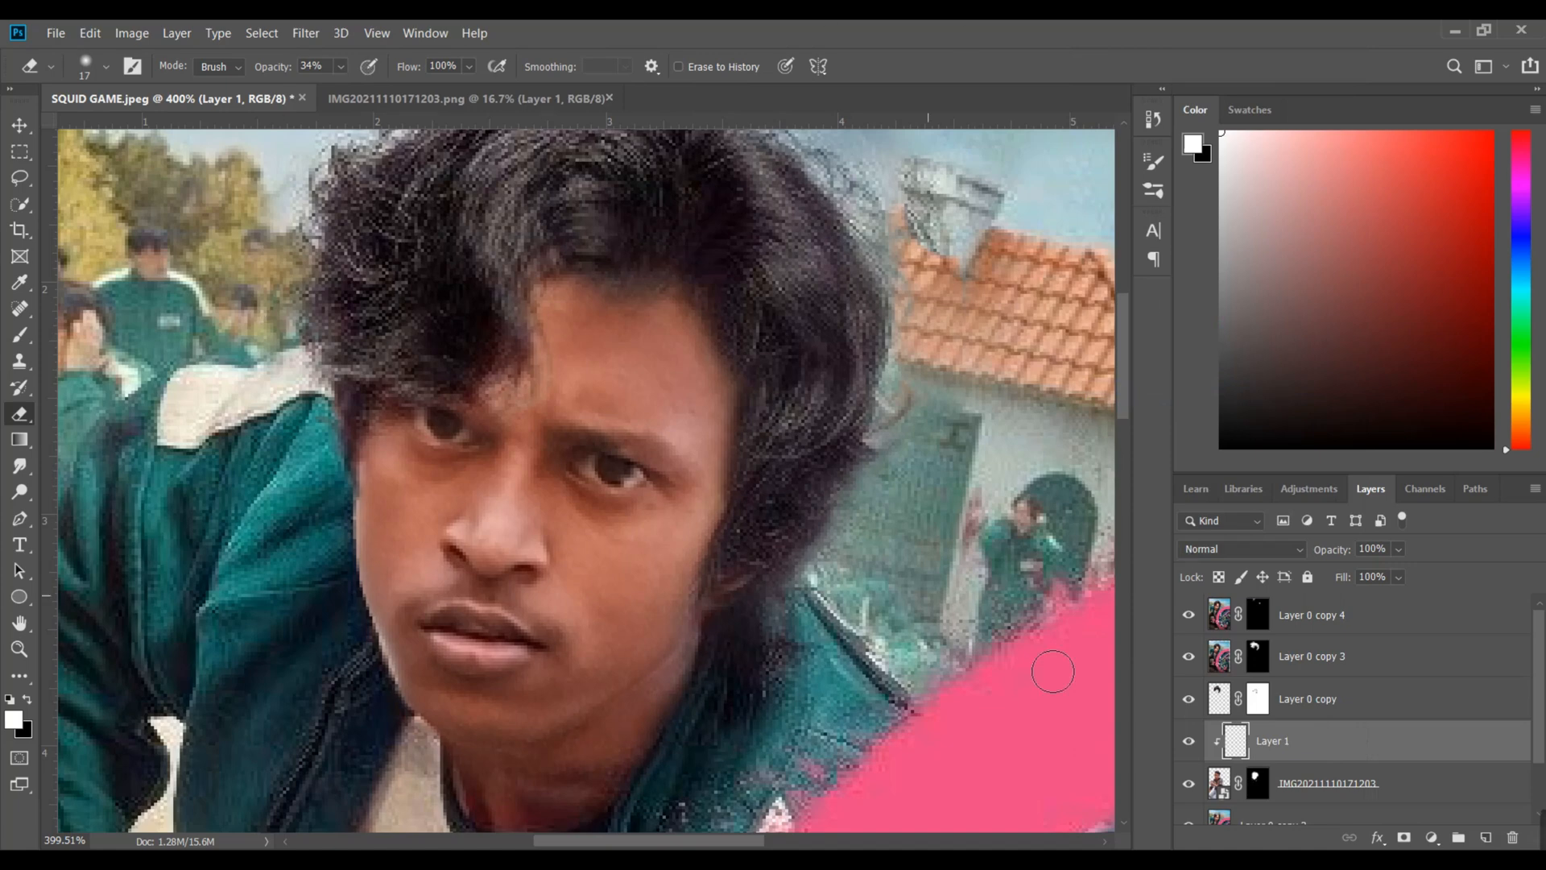
Sample the dark hair colour just above the forehead as the foreground and adjust the brush tip for Layer 1
click(19, 281)
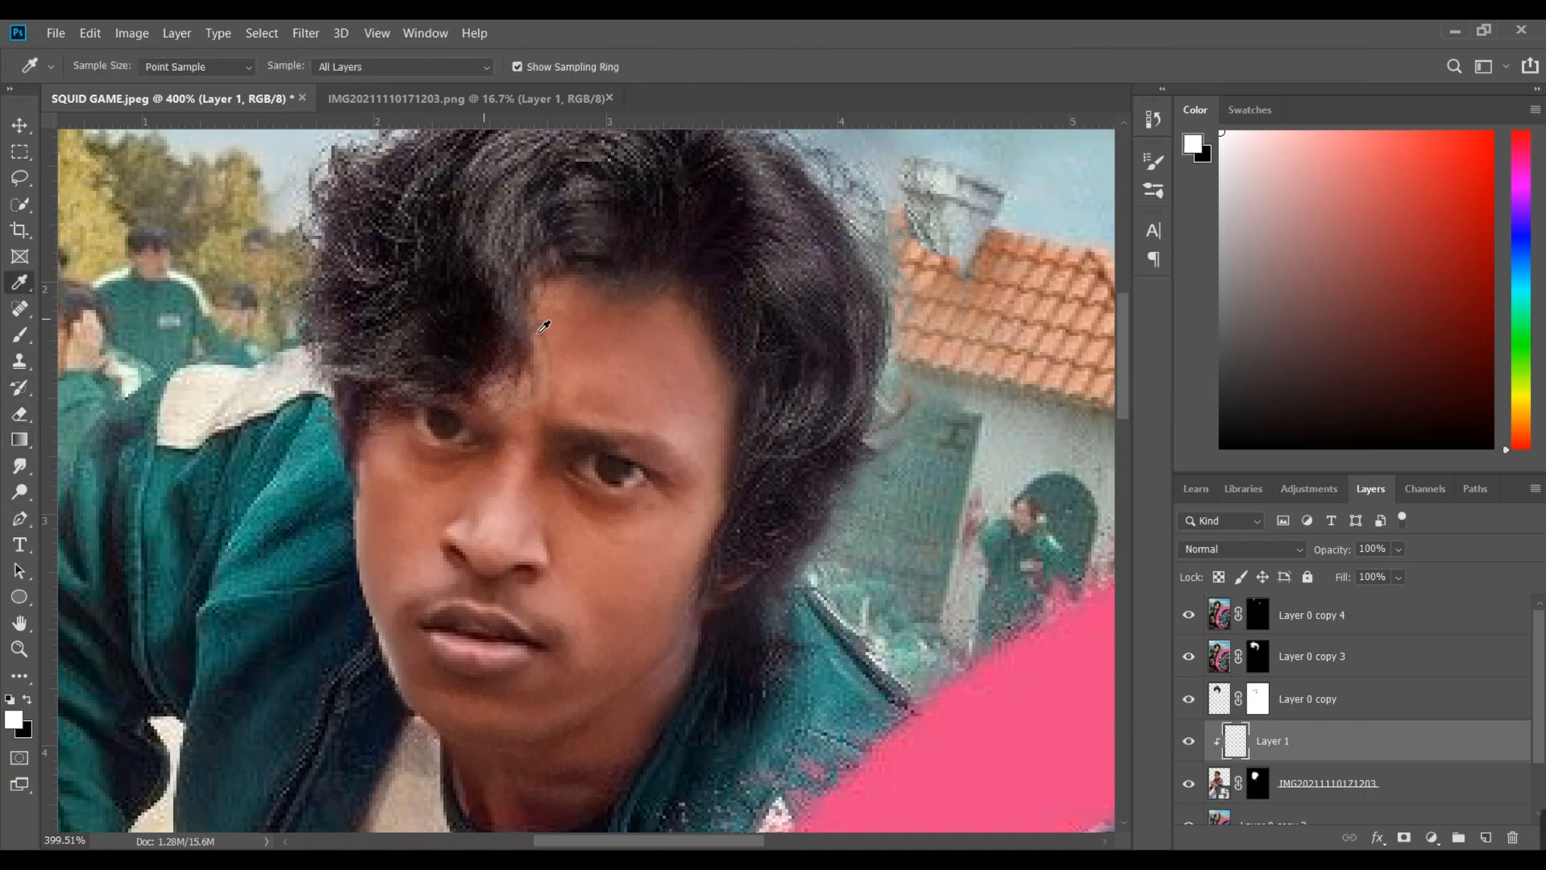
click(701, 262)
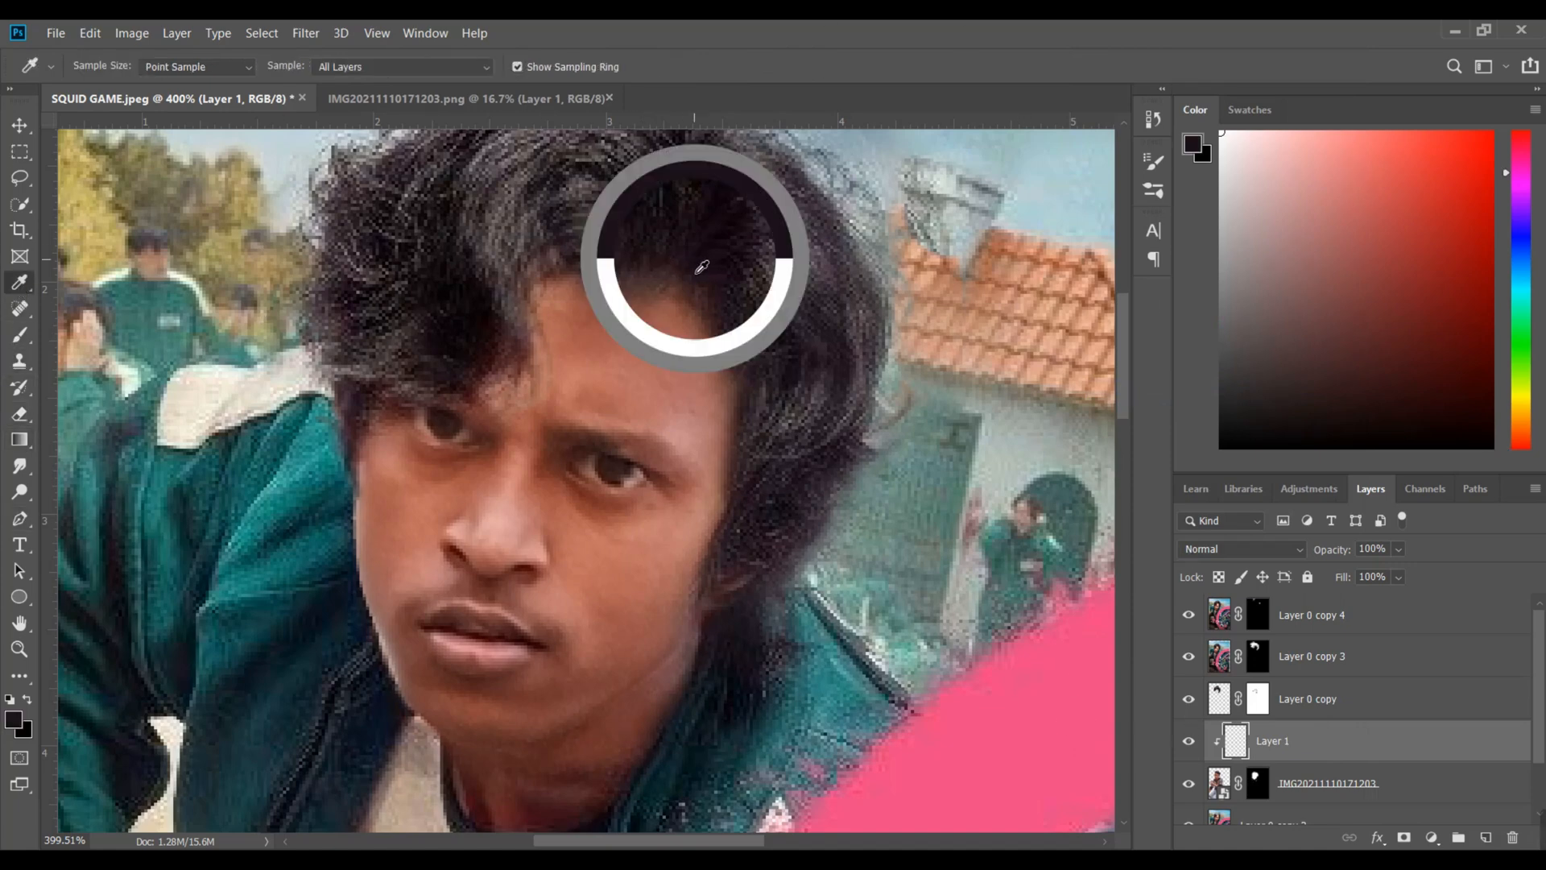
click(20, 334)
right_click(108, 132)
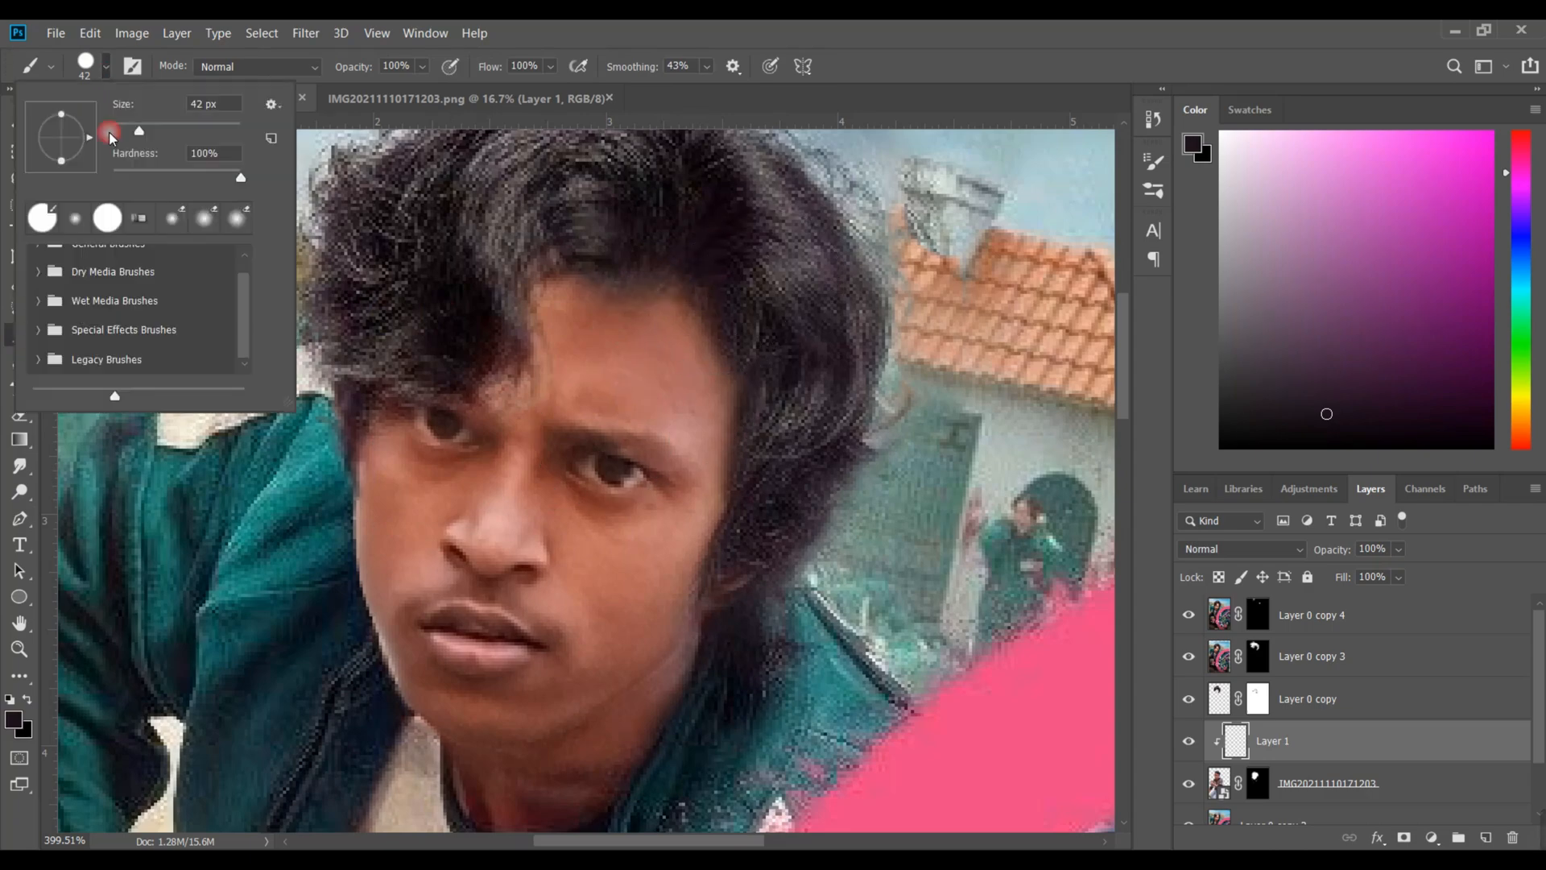
key(Return)
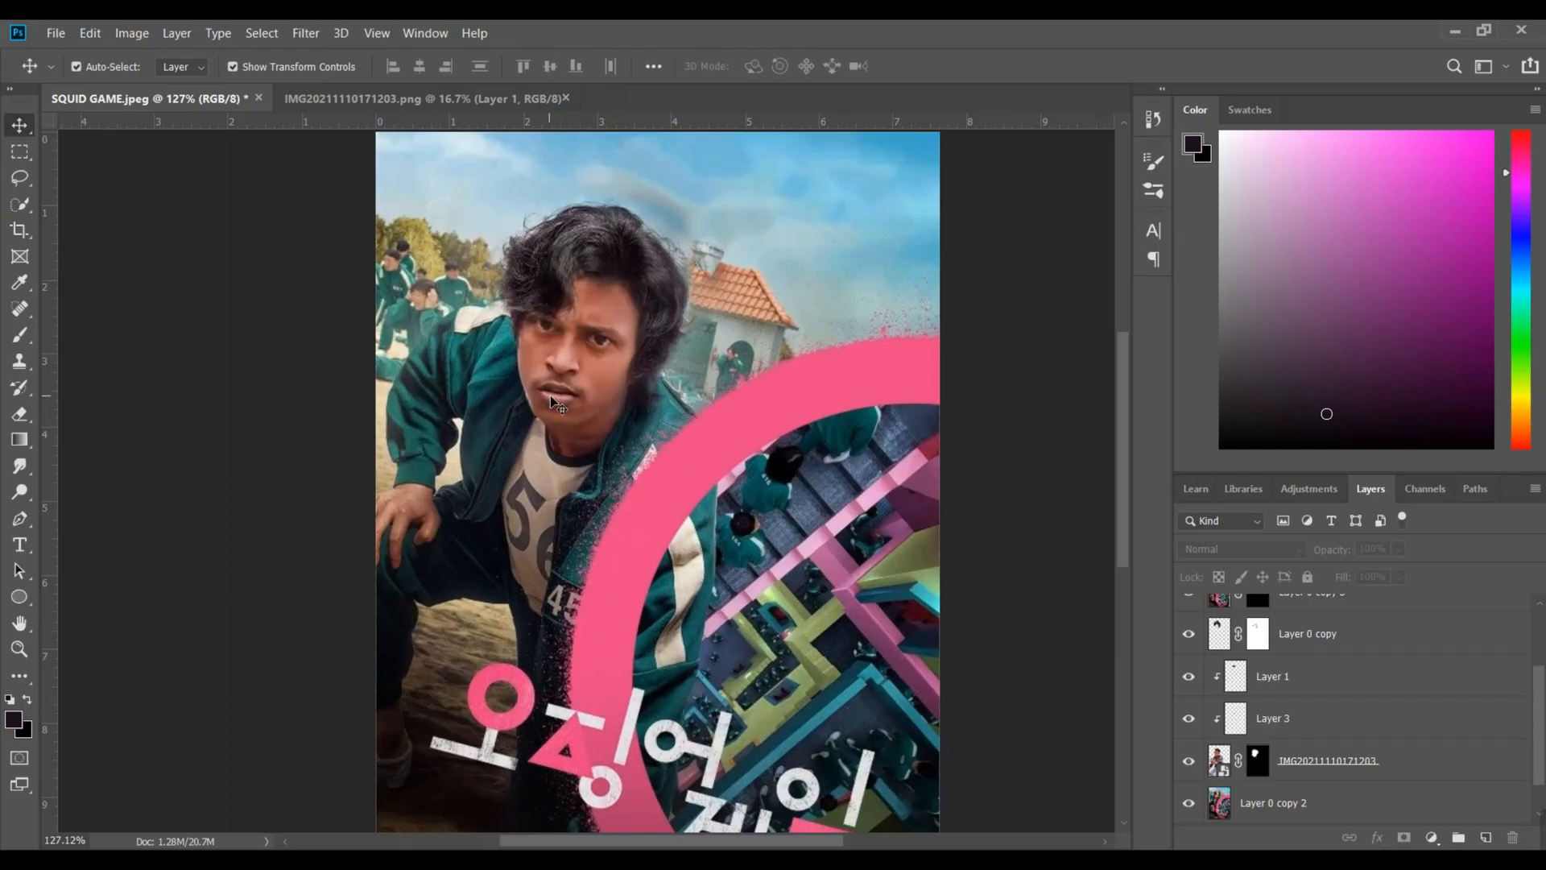
Add a new layer directly above Layer 1 and clip it to the portrait layer below
scroll(551, 400, up, 2)
click(551, 400)
click(1001, 403)
scroll(1404, 738, down, 1)
scroll(1404, 738, up, 2)
click(1486, 838)
drag(1443, 628, 1454, 797)
right_click(1422, 678)
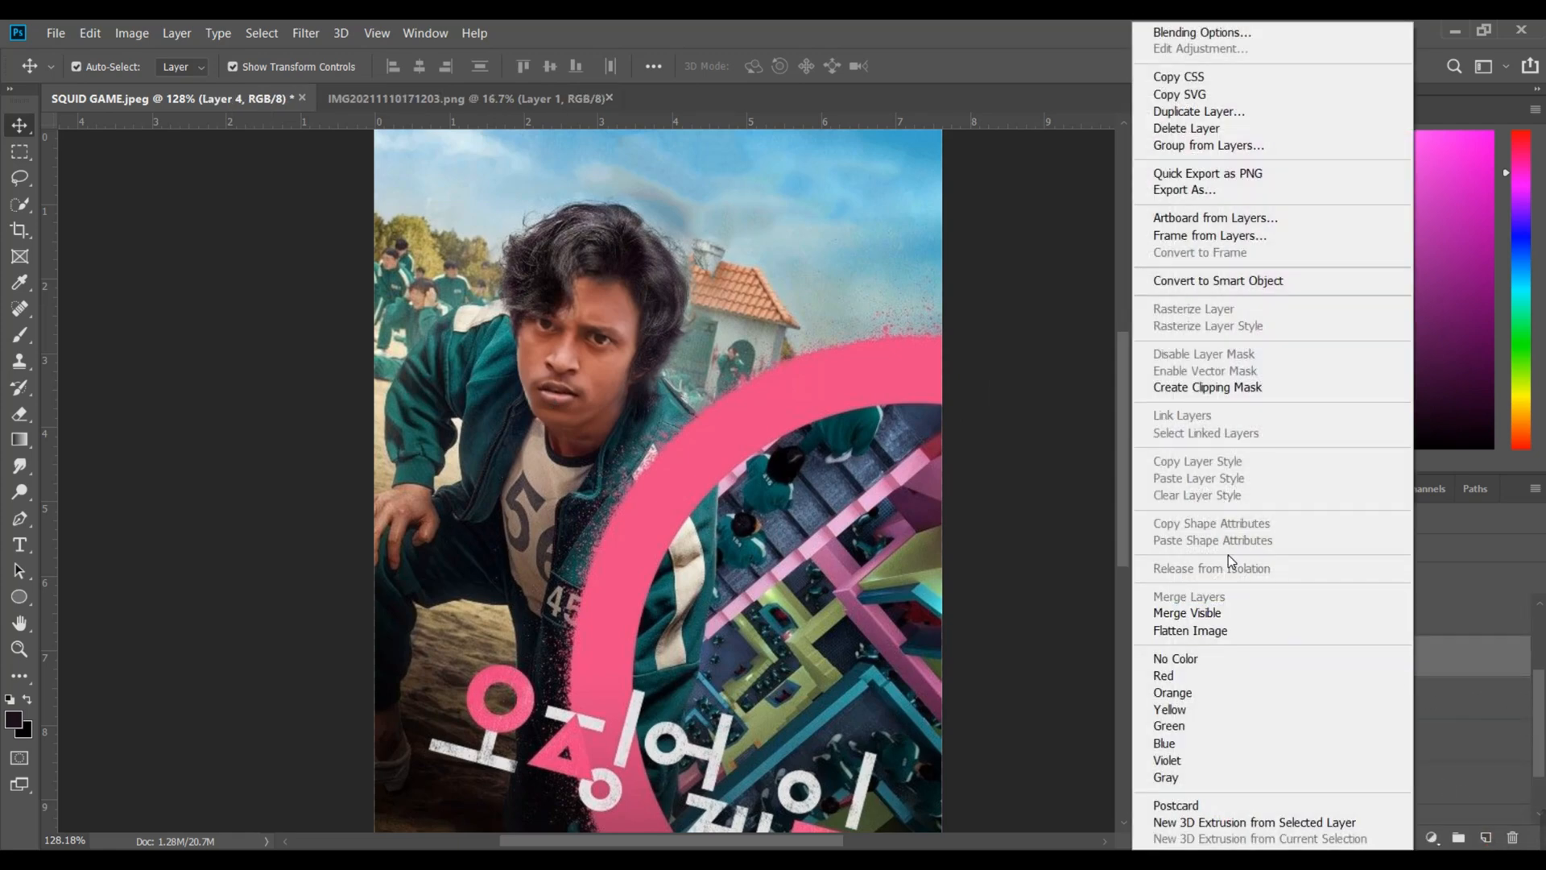
click(1232, 388)
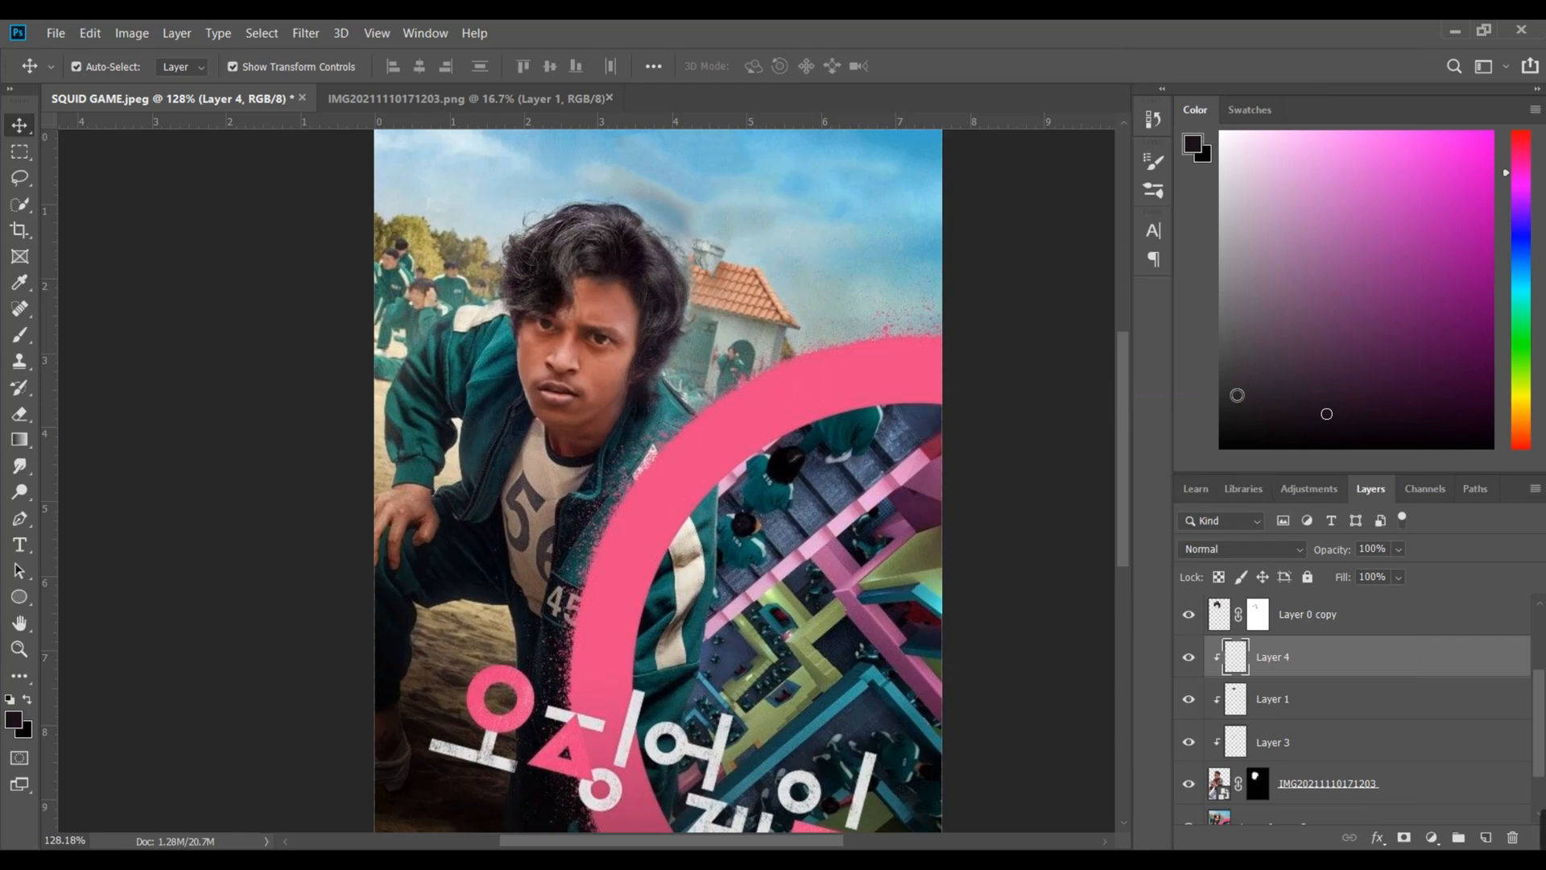
Paint white highlights on the face at 17% brush opacity on Layer 4, and set the layer to Soft Light at 80% opacity
click(22, 343)
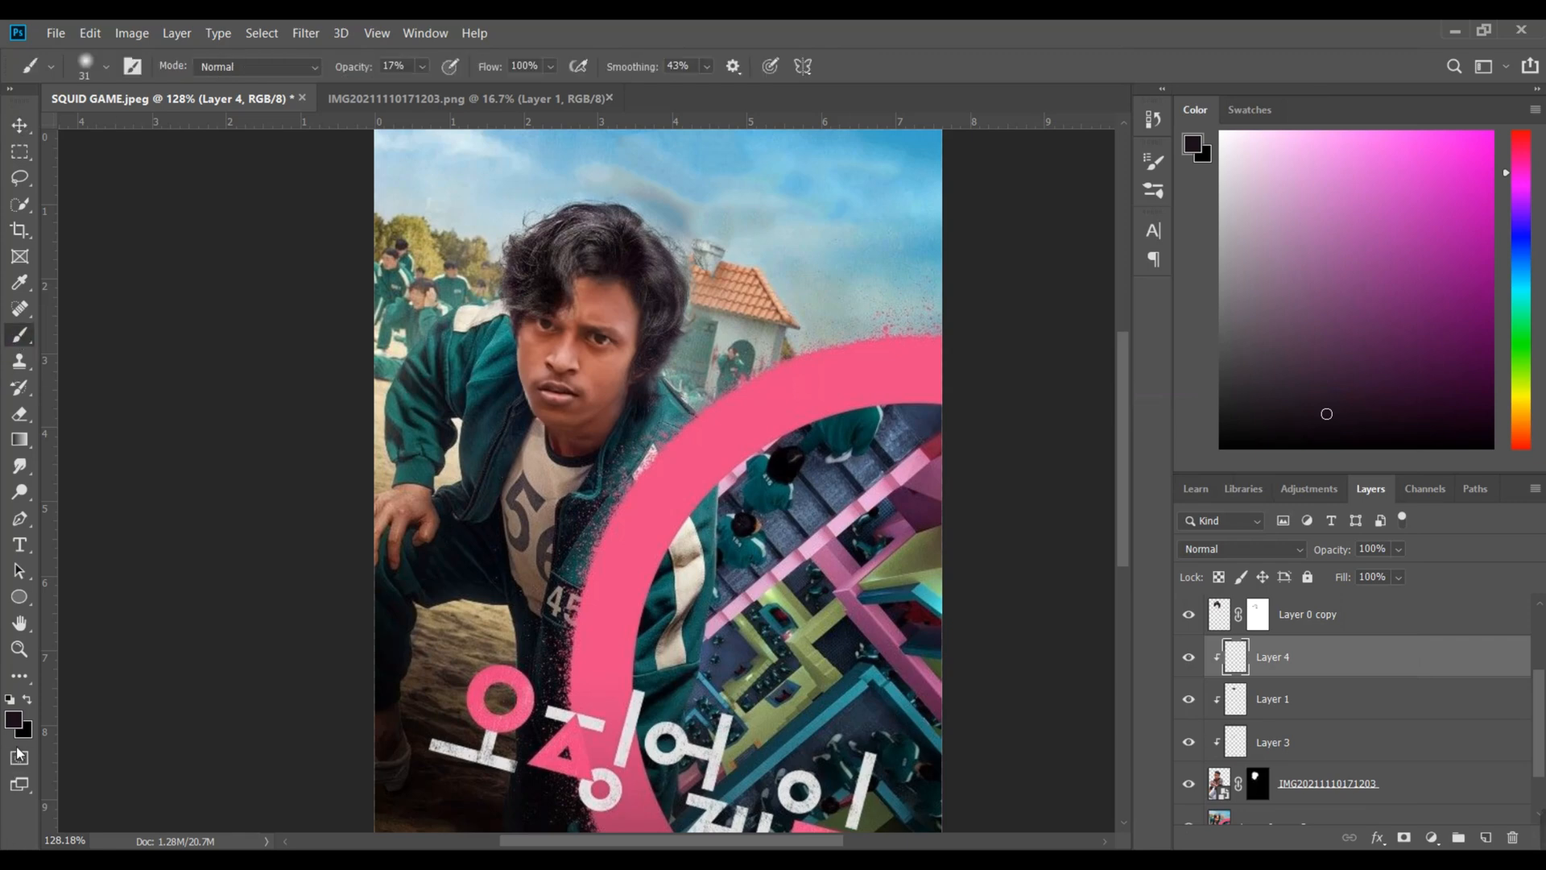
click(13, 707)
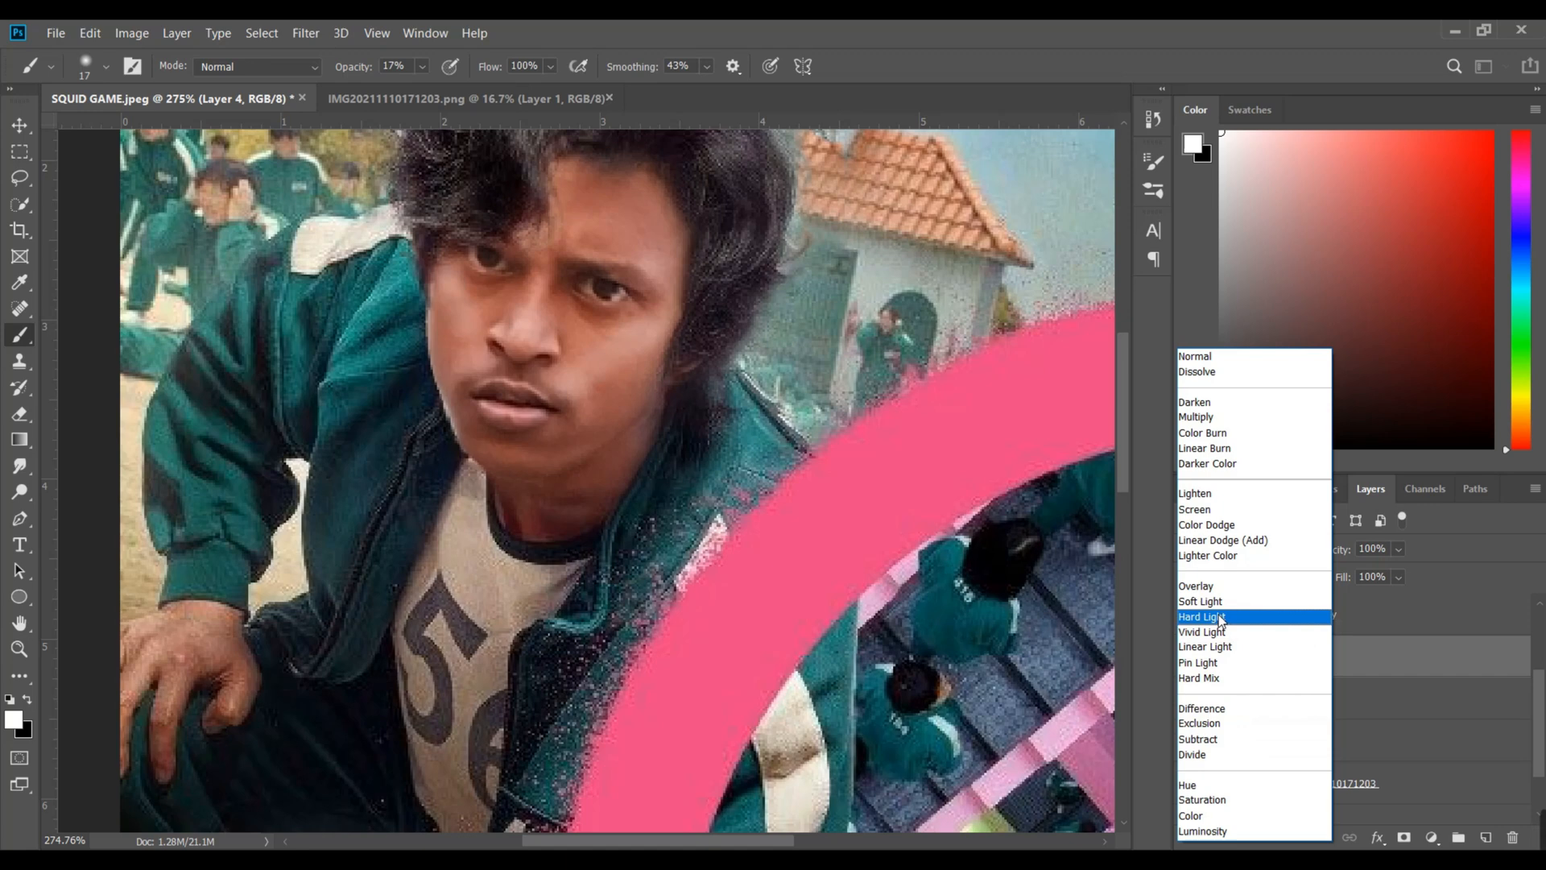
click(1260, 600)
click(1401, 550)
click(1364, 573)
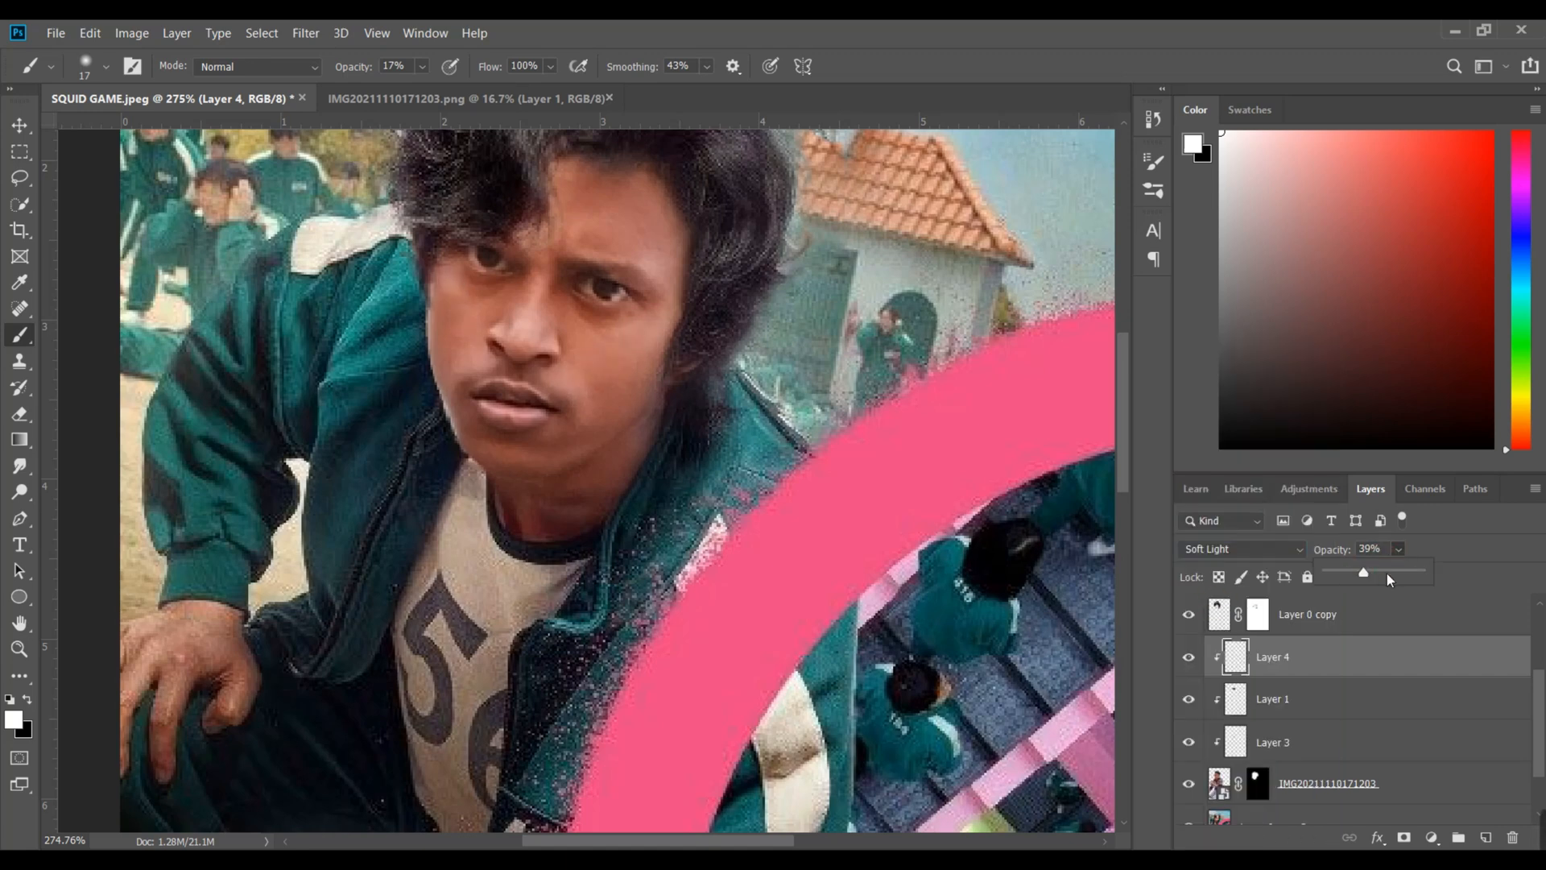
Soften the painted highlights around the cheek and jaw on Layer 4 with a soft 47 px eraser at 35% opacity
key(e)
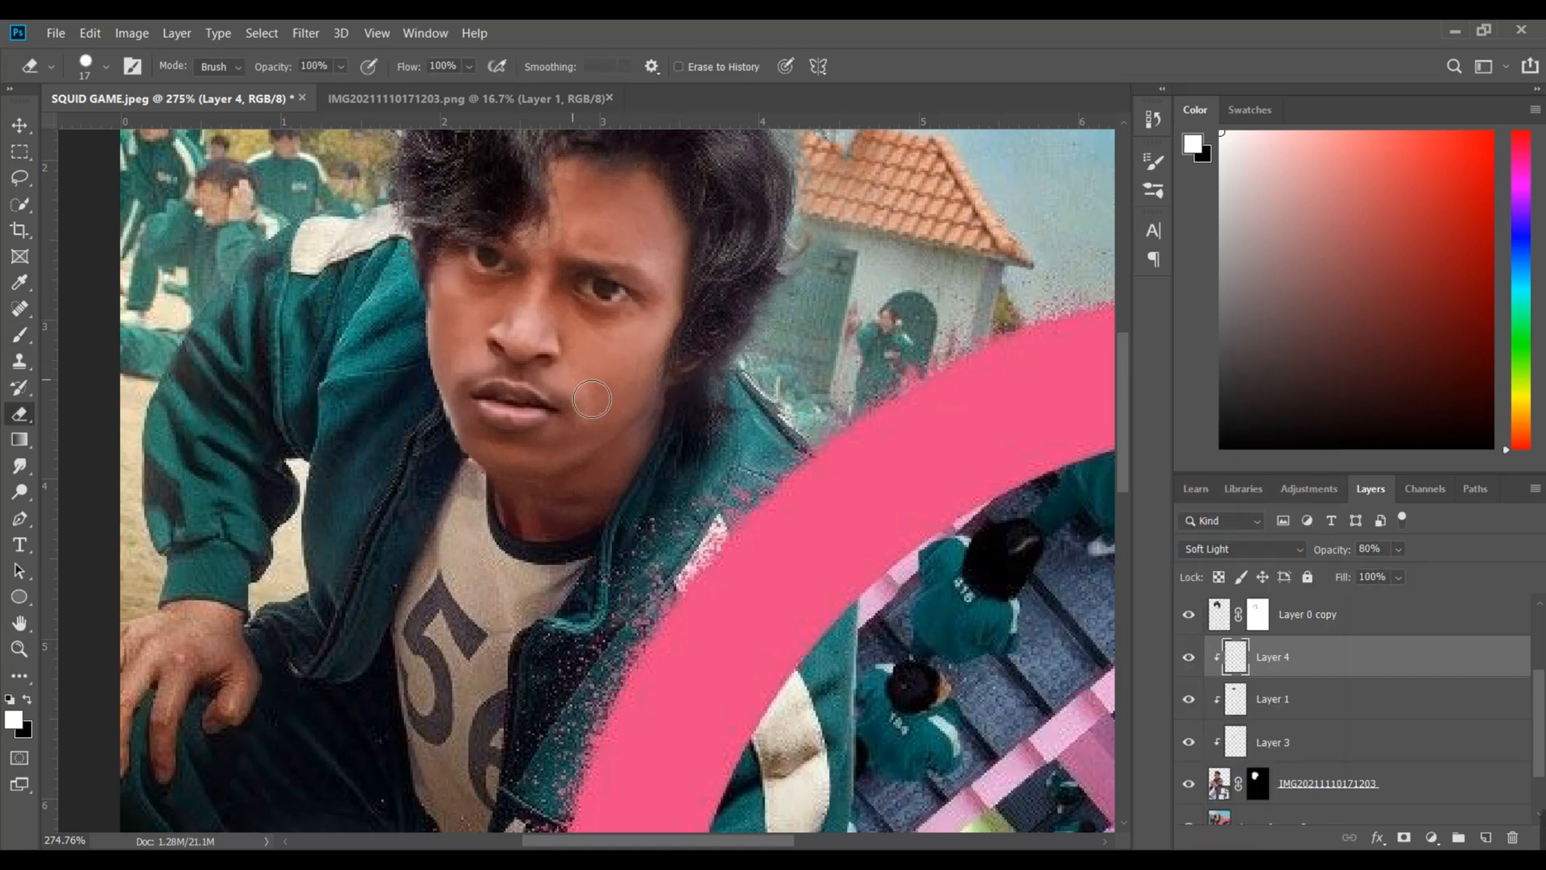
click(106, 67)
drag(132, 176, 76, 184)
click(142, 128)
click(340, 70)
click(301, 88)
click(630, 448)
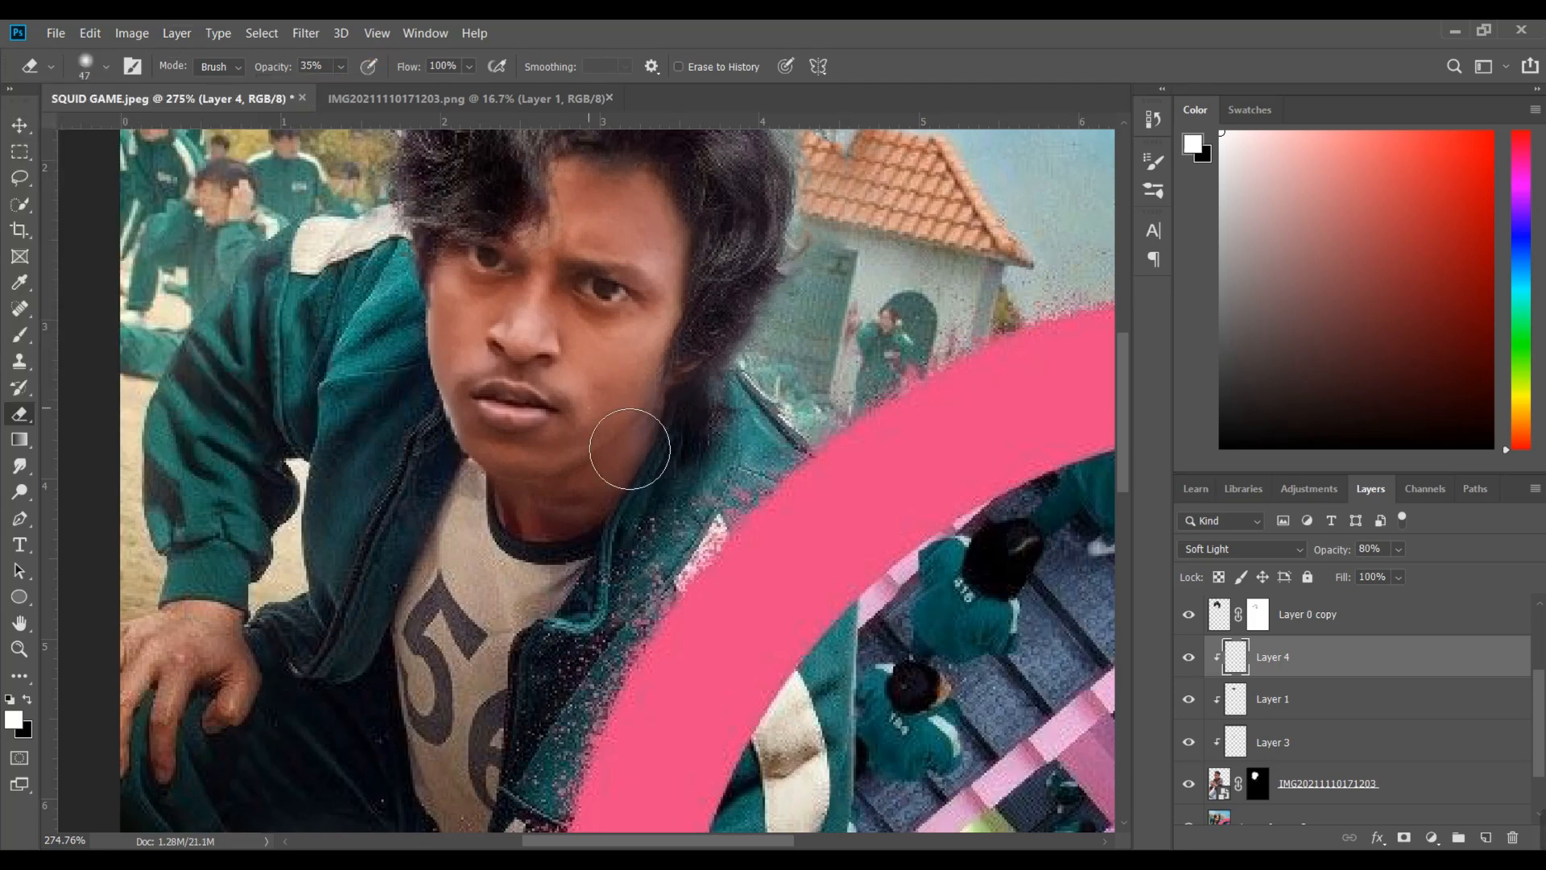
Touch up the chin and neck highlights on Layer 4 with a 17 px white brush and the 35% eraser
click(24, 332)
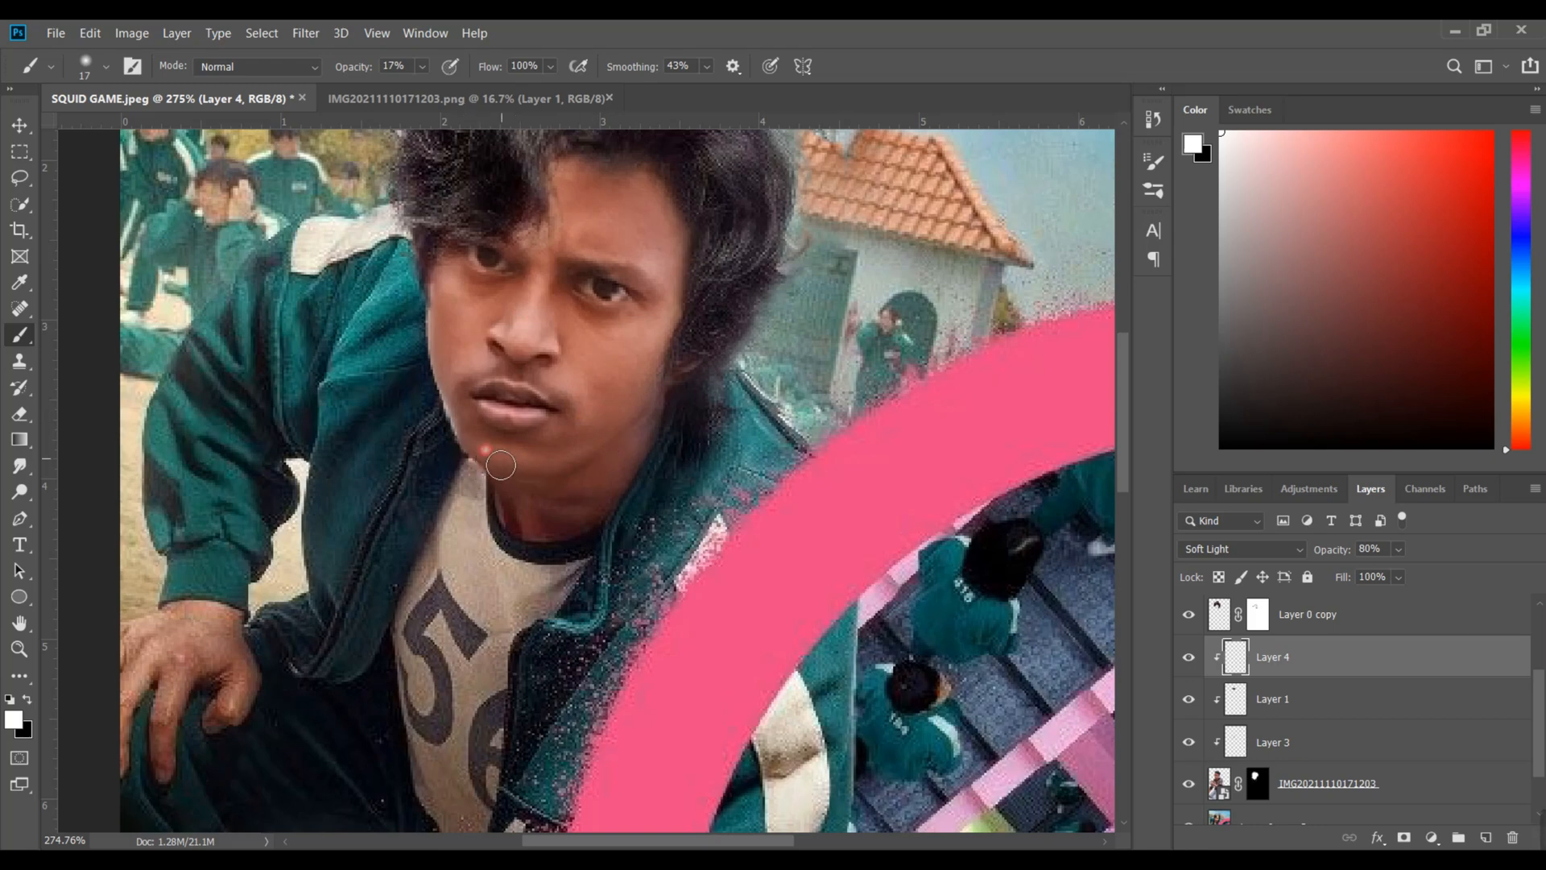
scroll(572, 465, down, 5)
scroll(545, 459, up, 7)
click(19, 413)
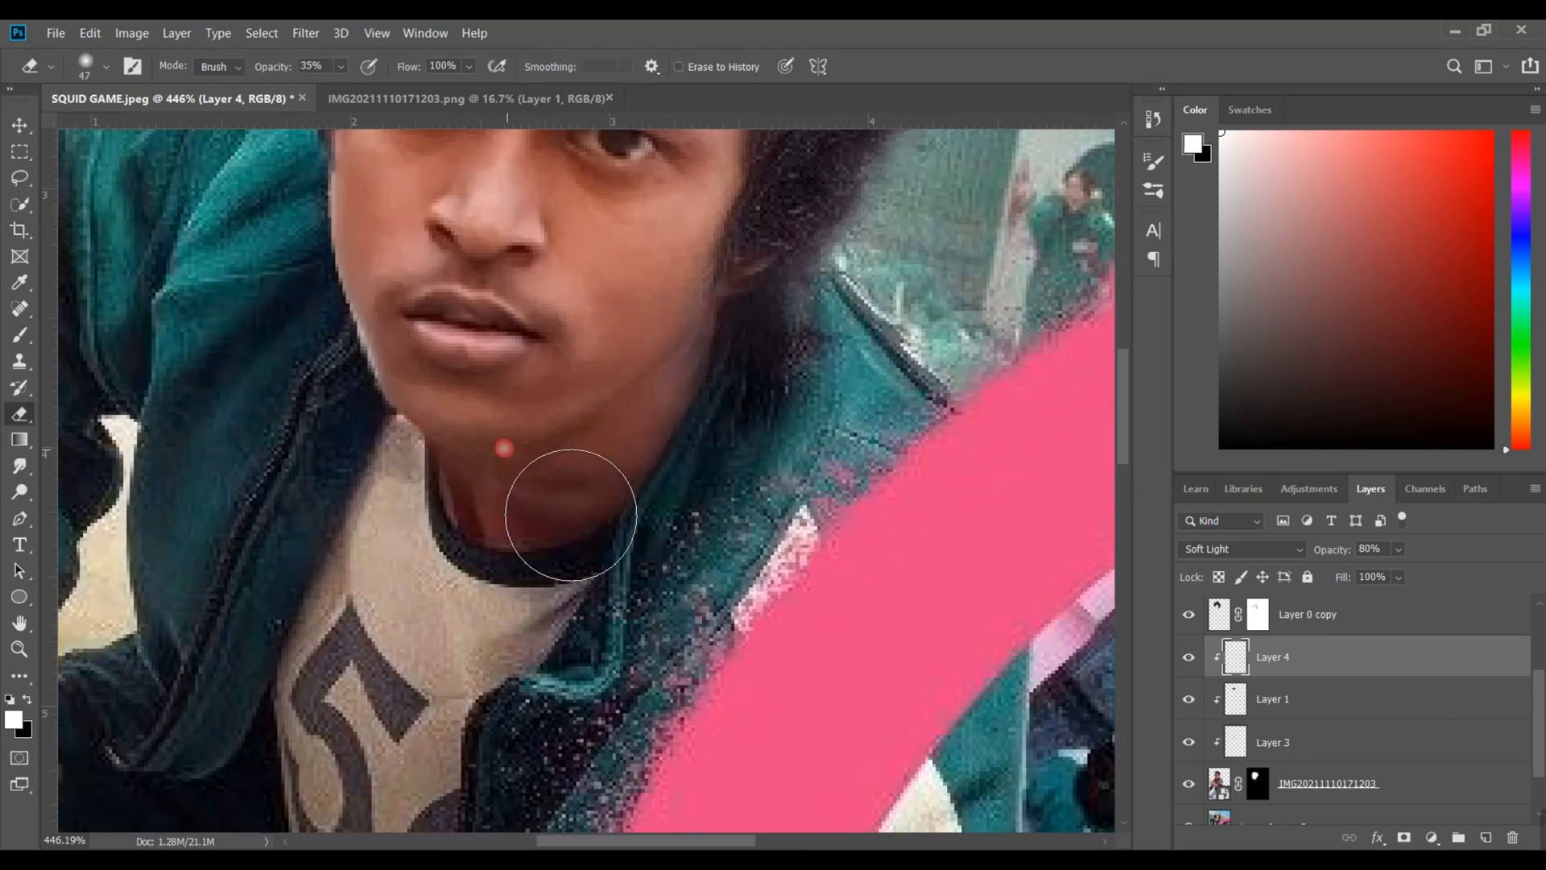
scroll(569, 483, down, 8)
click(20, 126)
click(234, 234)
scroll(586, 419, down, 1)
click(326, 242)
scroll(375, 242, up, 2)
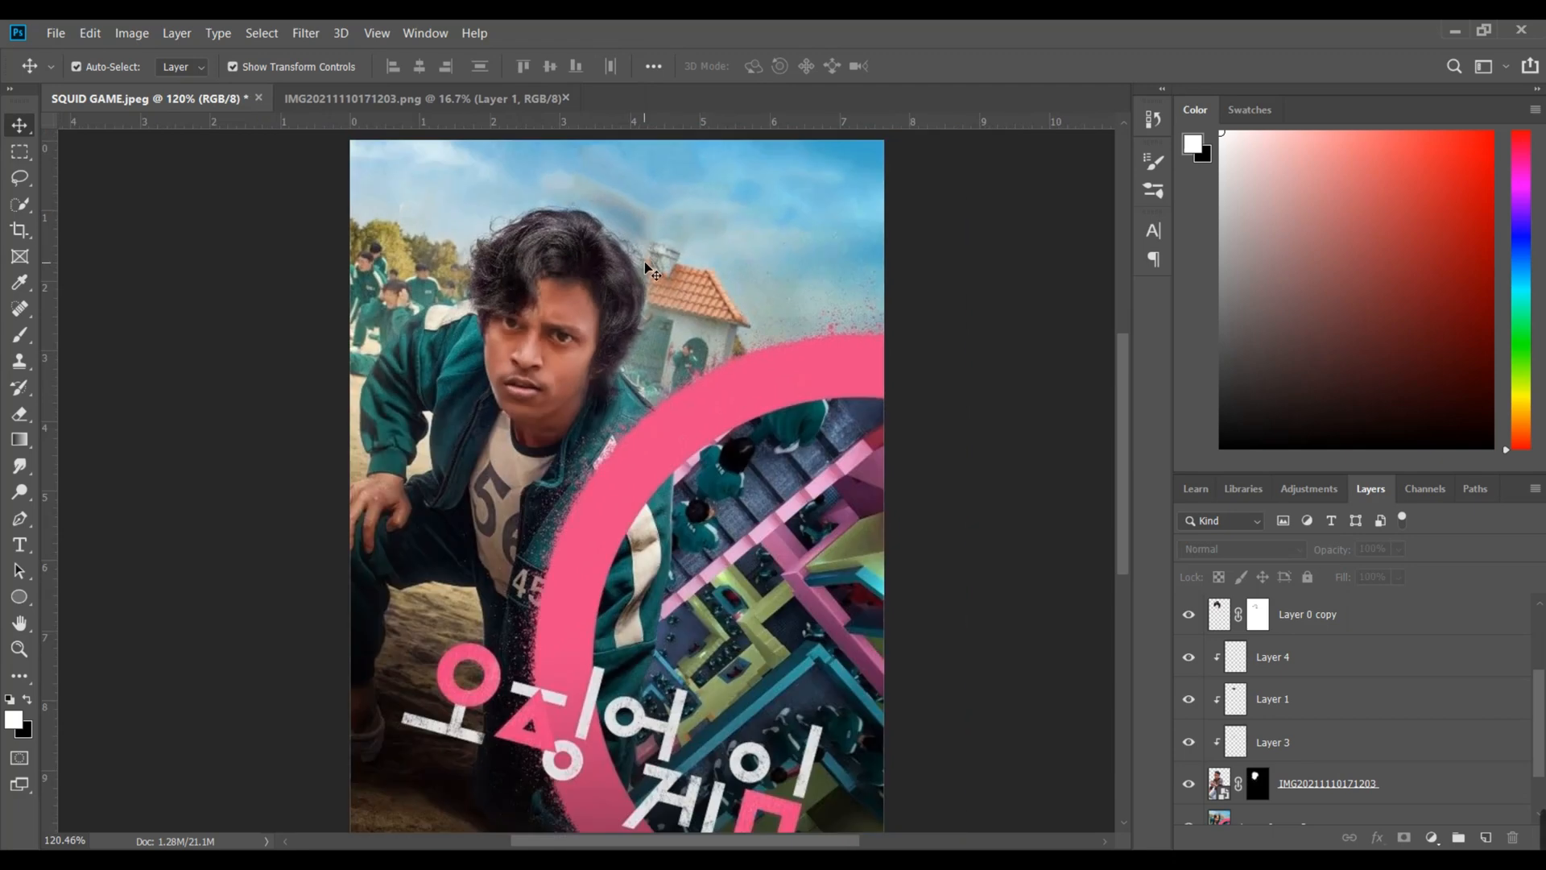
scroll(645, 266, down, 3)
scroll(1332, 677, up, 3)
right_click(1387, 616)
scroll(1339, 790, down, 4)
click(1337, 748)
click(1306, 488)
click(1229, 532)
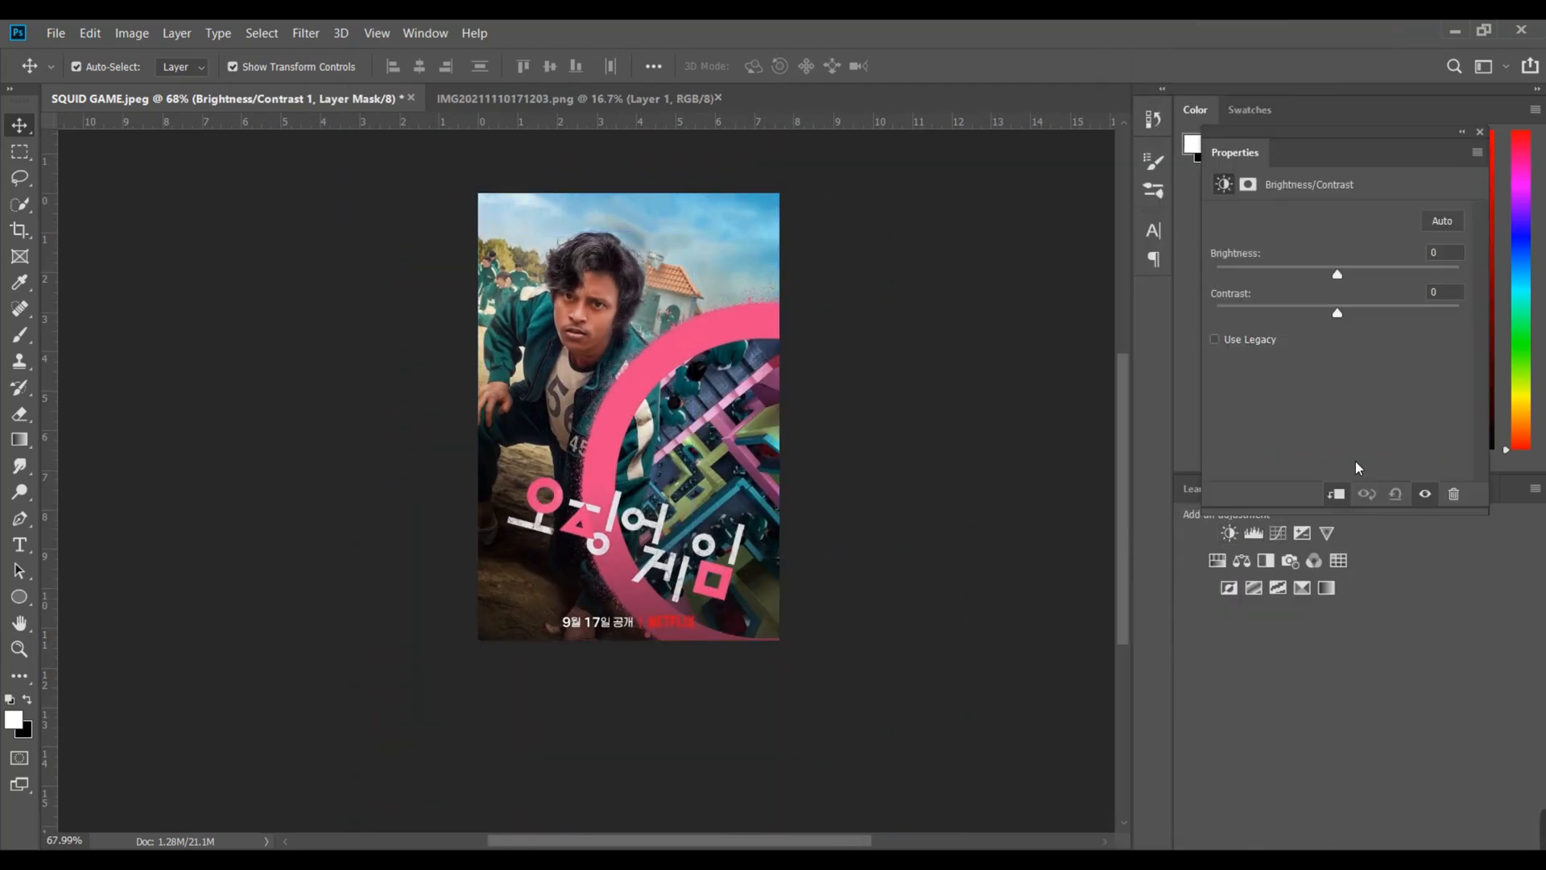
click(1347, 494)
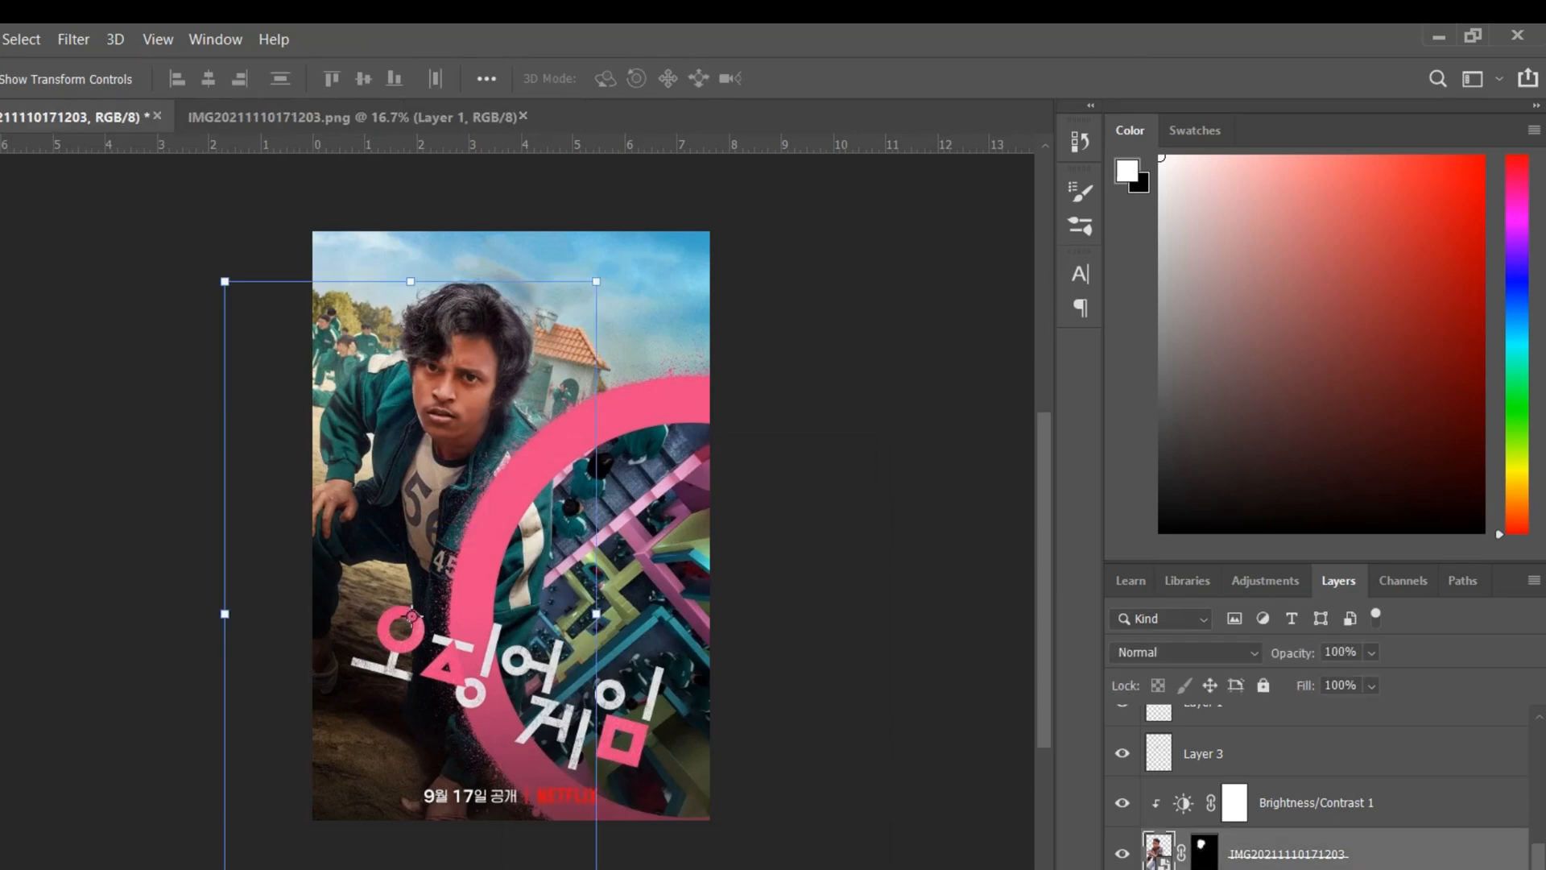
Apply Smart Sharpen to the portrait layer with amount 83%, radius 0.4 px and reduce noise 21%
click(74, 39)
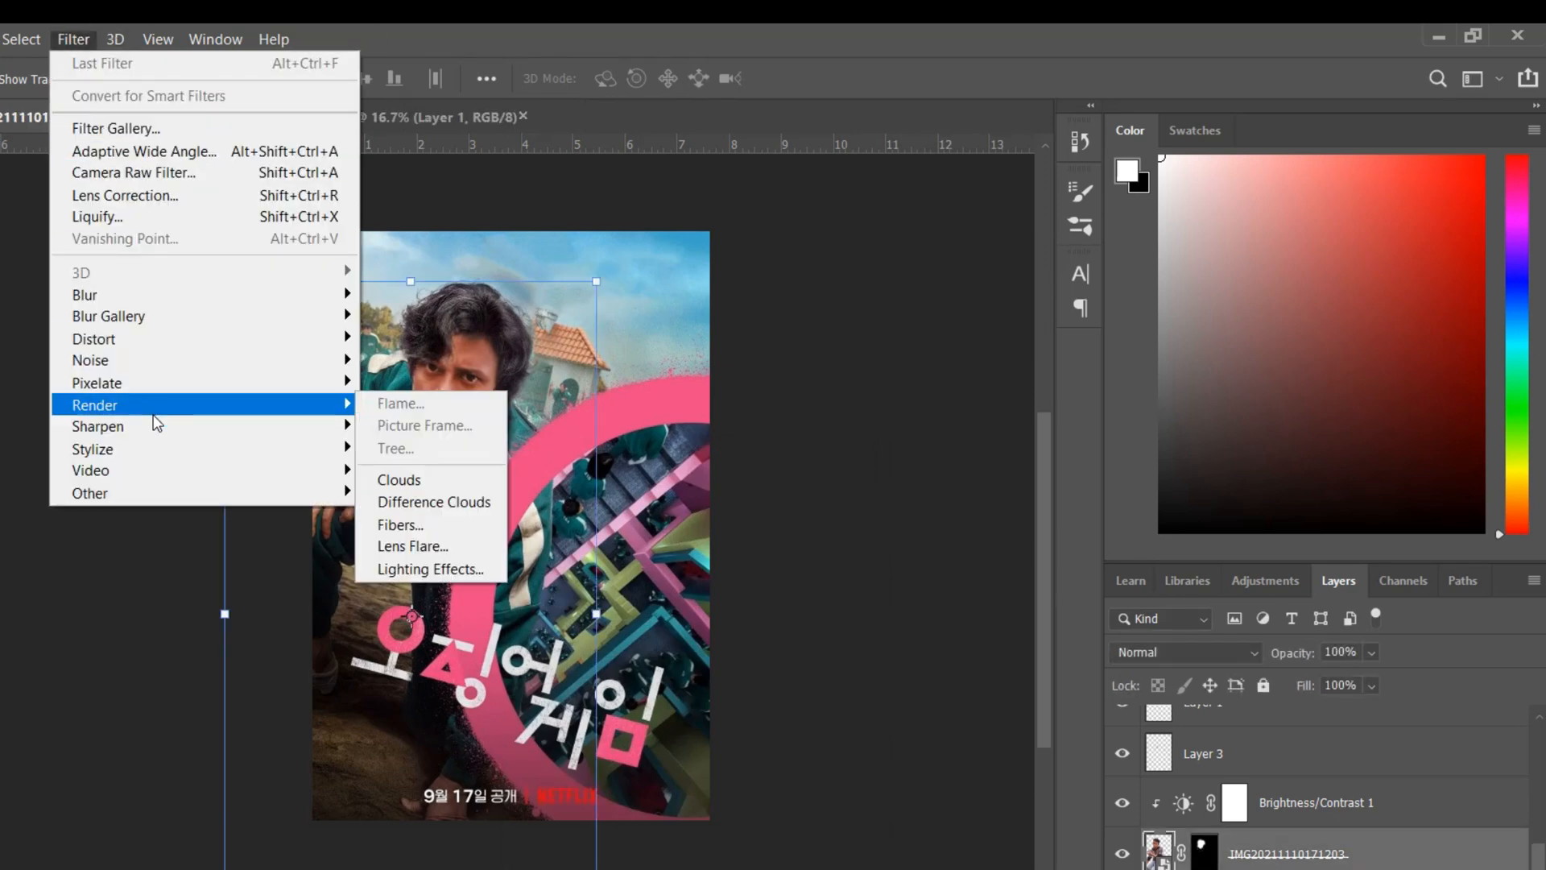
mouse_move(215, 432)
click(481, 514)
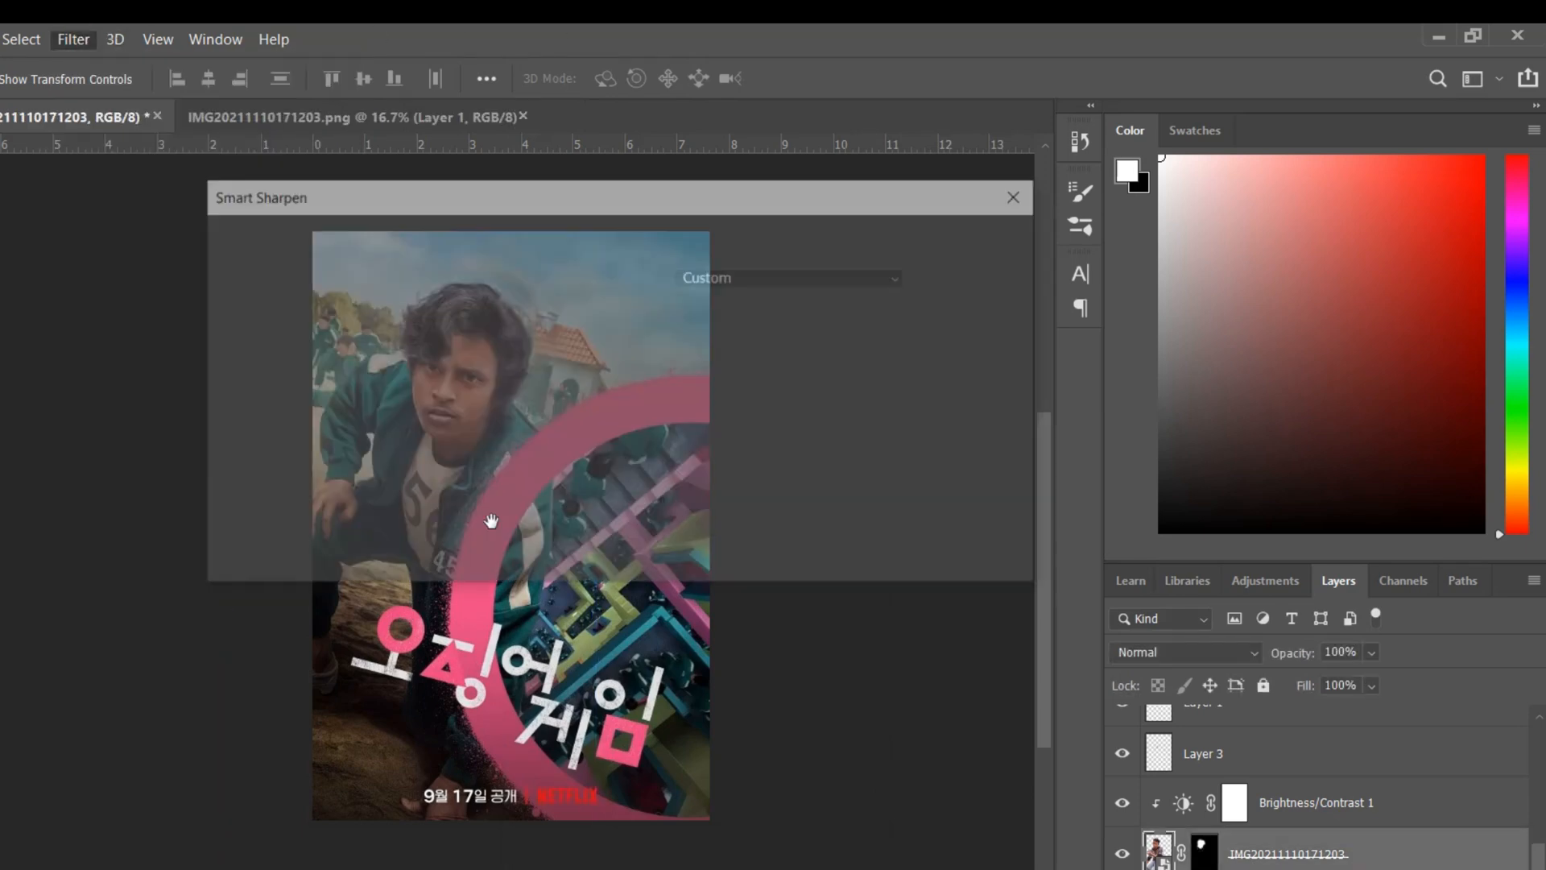
drag(366, 379, 405, 447)
drag(372, 237, 370, 384)
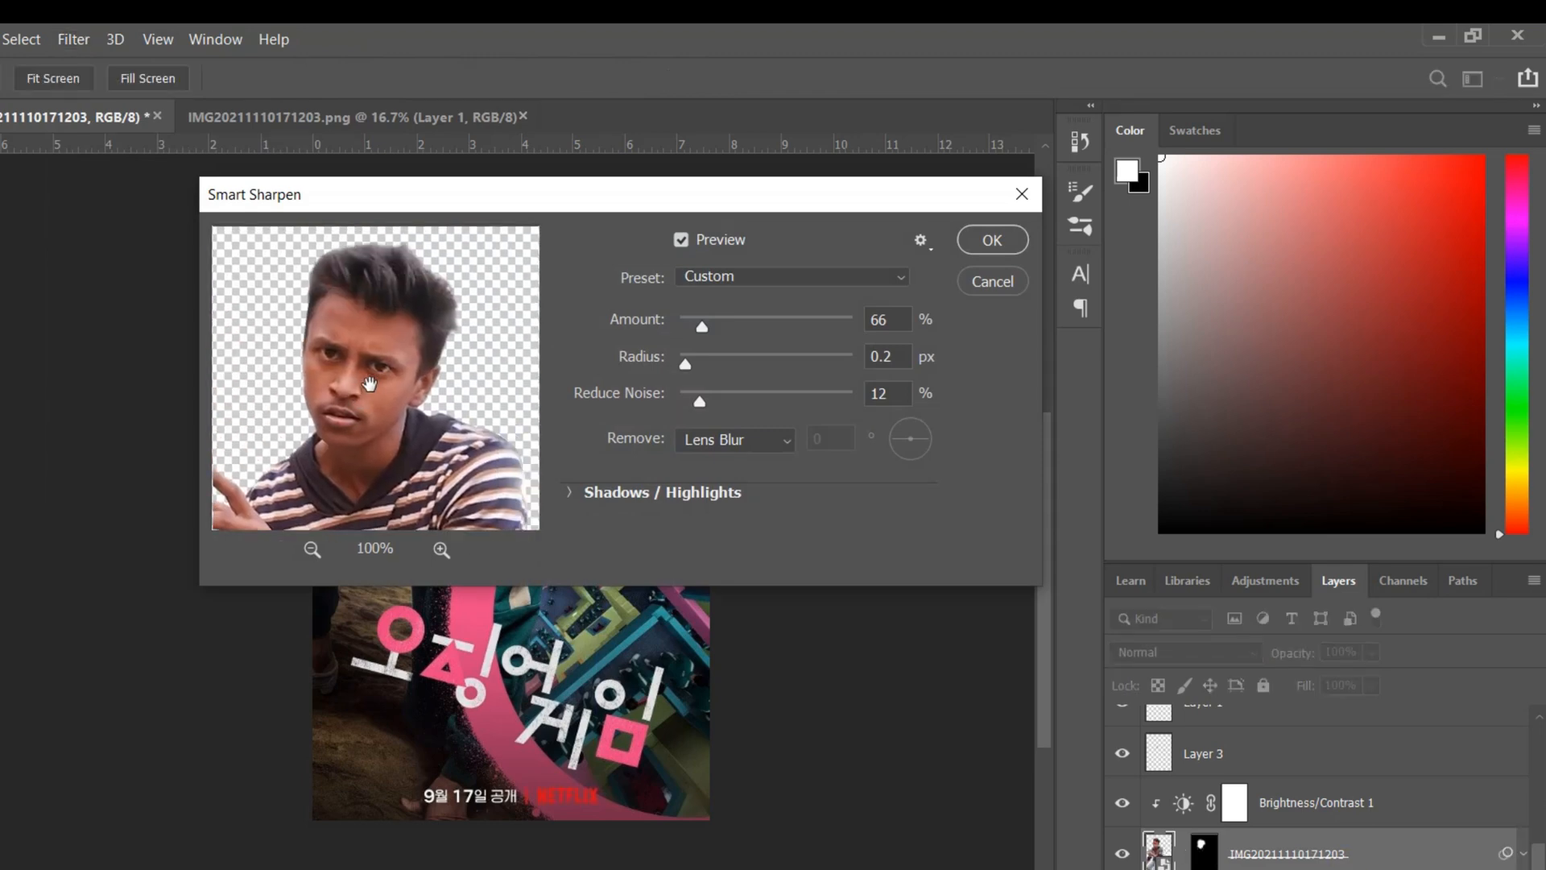
mouse_move(700, 330)
mouse_down()
mouse_move(720, 335)
mouse_move(708, 330)
mouse_up()
drag(699, 401, 714, 400)
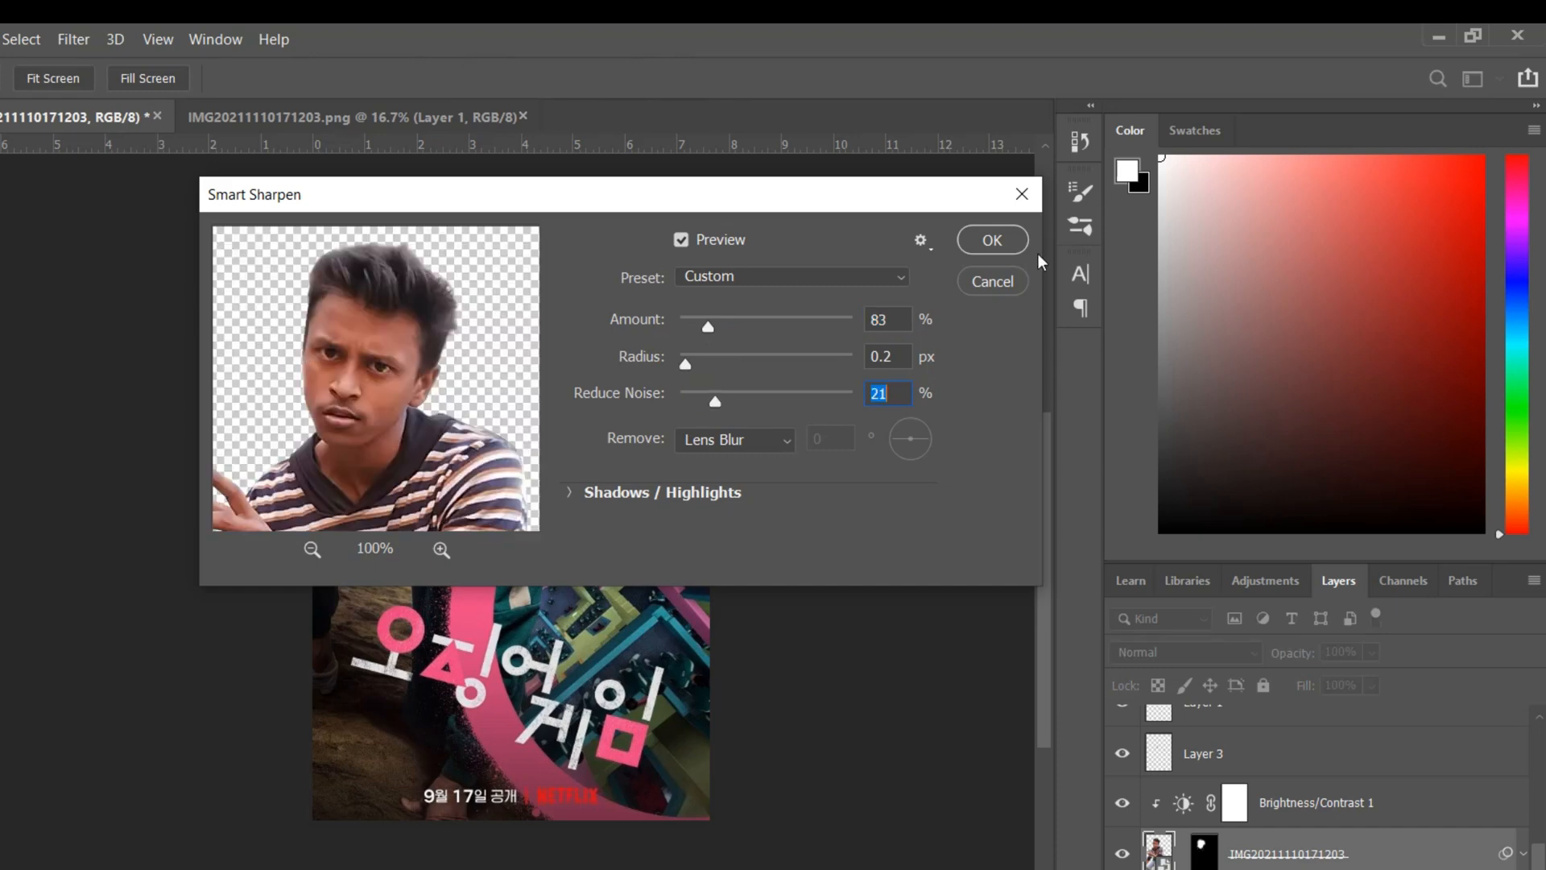
click(682, 237)
click(681, 237)
drag(684, 364, 689, 361)
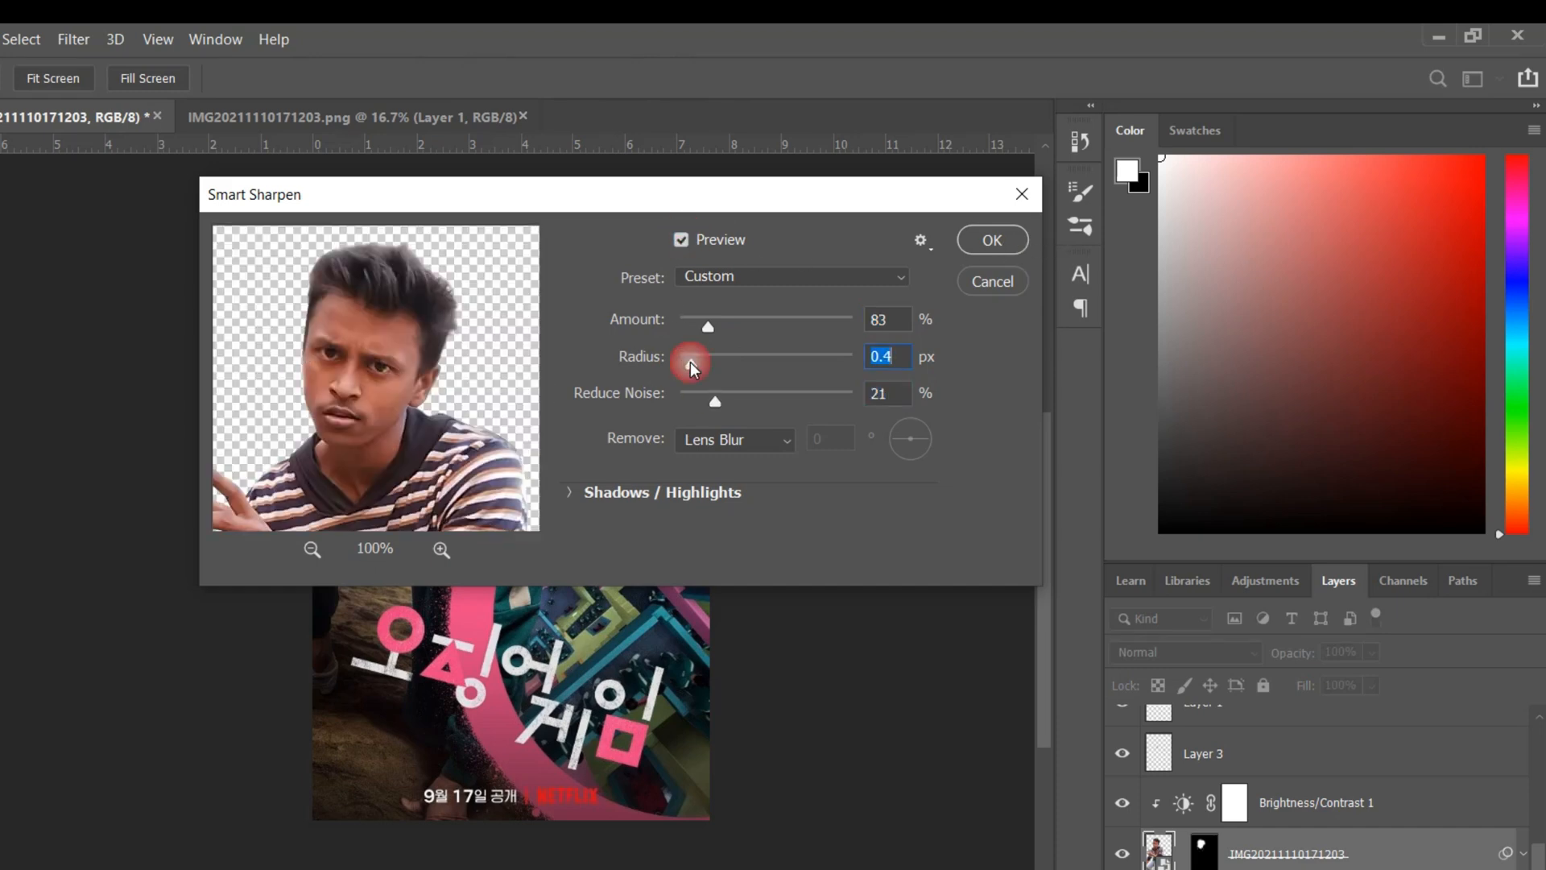
click(992, 240)
key(ctrl+0)
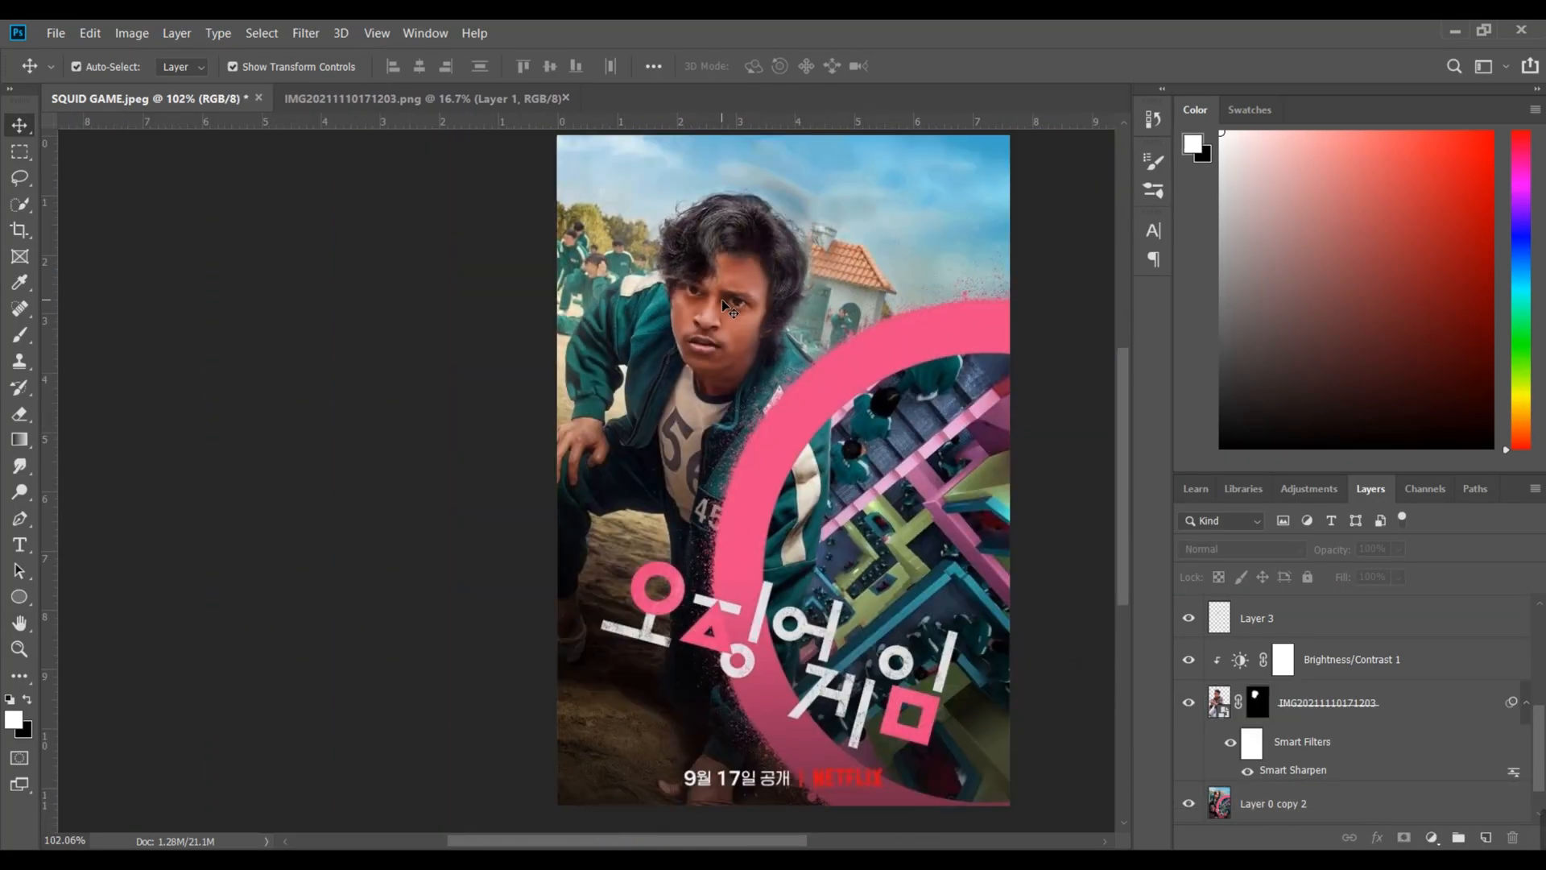
Merge all visible layers into Layer 3
scroll(735, 322, up, 3)
scroll(734, 322, down, 5)
click(1380, 633)
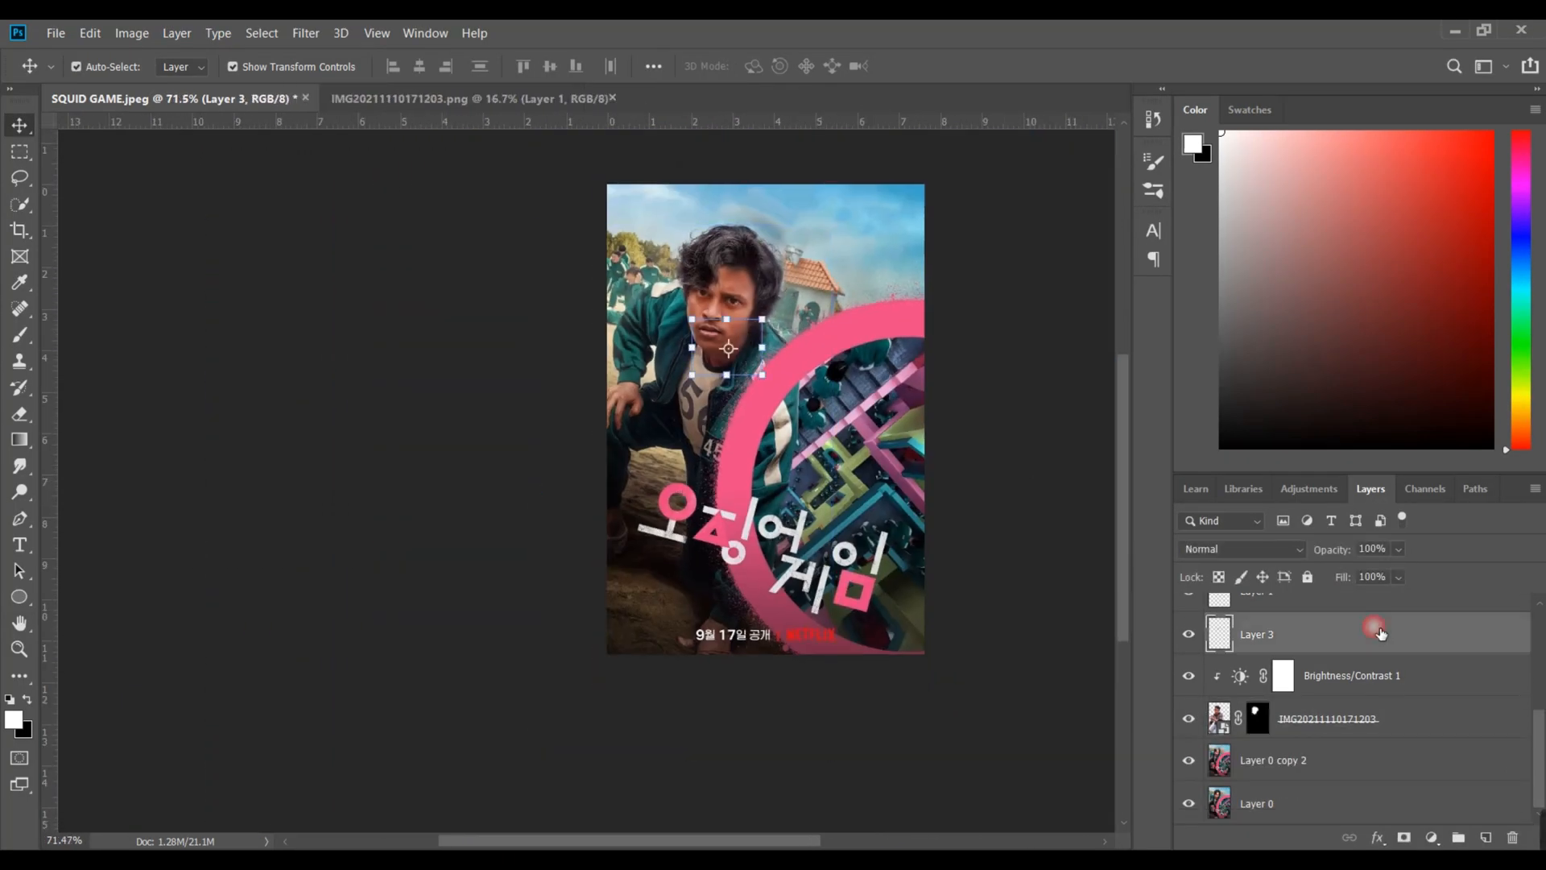
right_click(1381, 633)
click(1176, 757)
click(1006, 483)
scroll(841, 389, up, 3)
drag(841, 389, 712, 447)
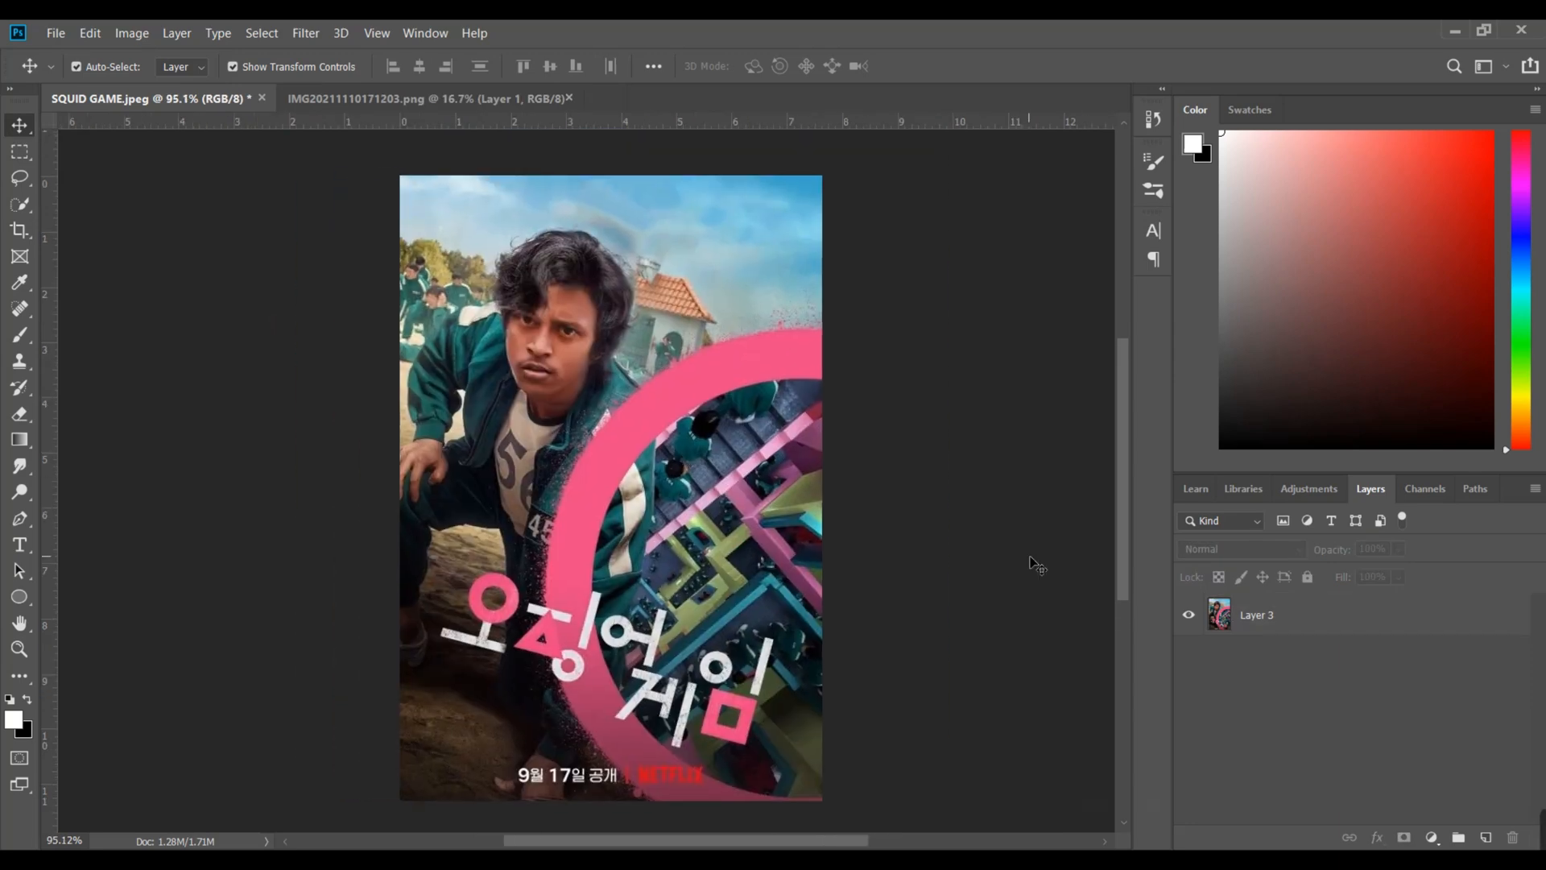
With Camera Raw, set temperature +2, exposure -0.30, contrast +6, highlights +17, shadows +12, blacks +12, texture -26, clarity +8, dehaze -3, vibrance -8 and saturation +10
click(1412, 609)
click(317, 36)
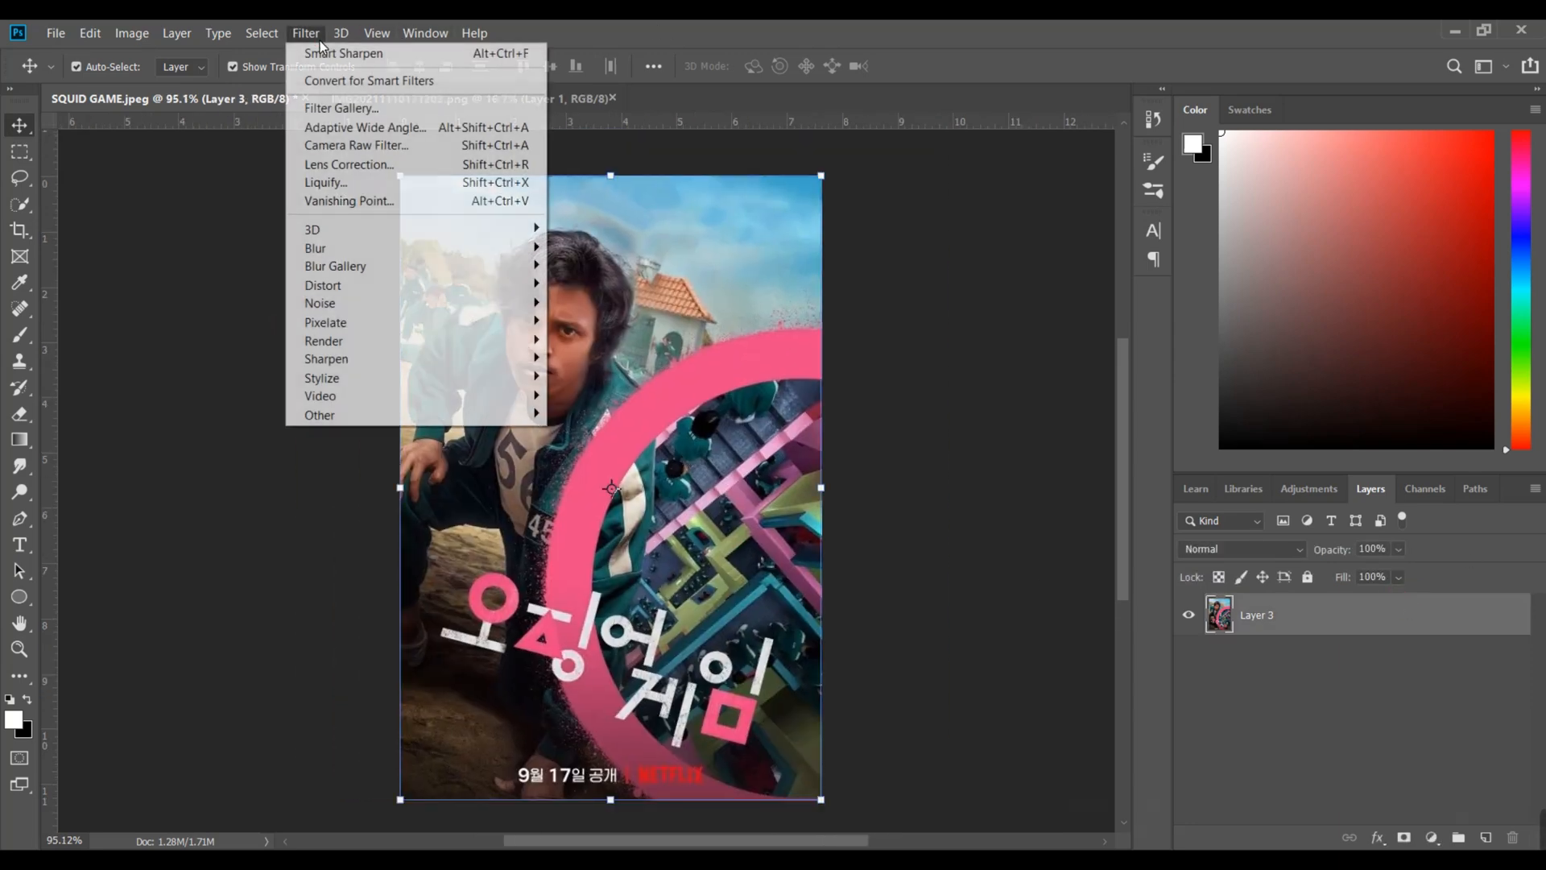
click(345, 152)
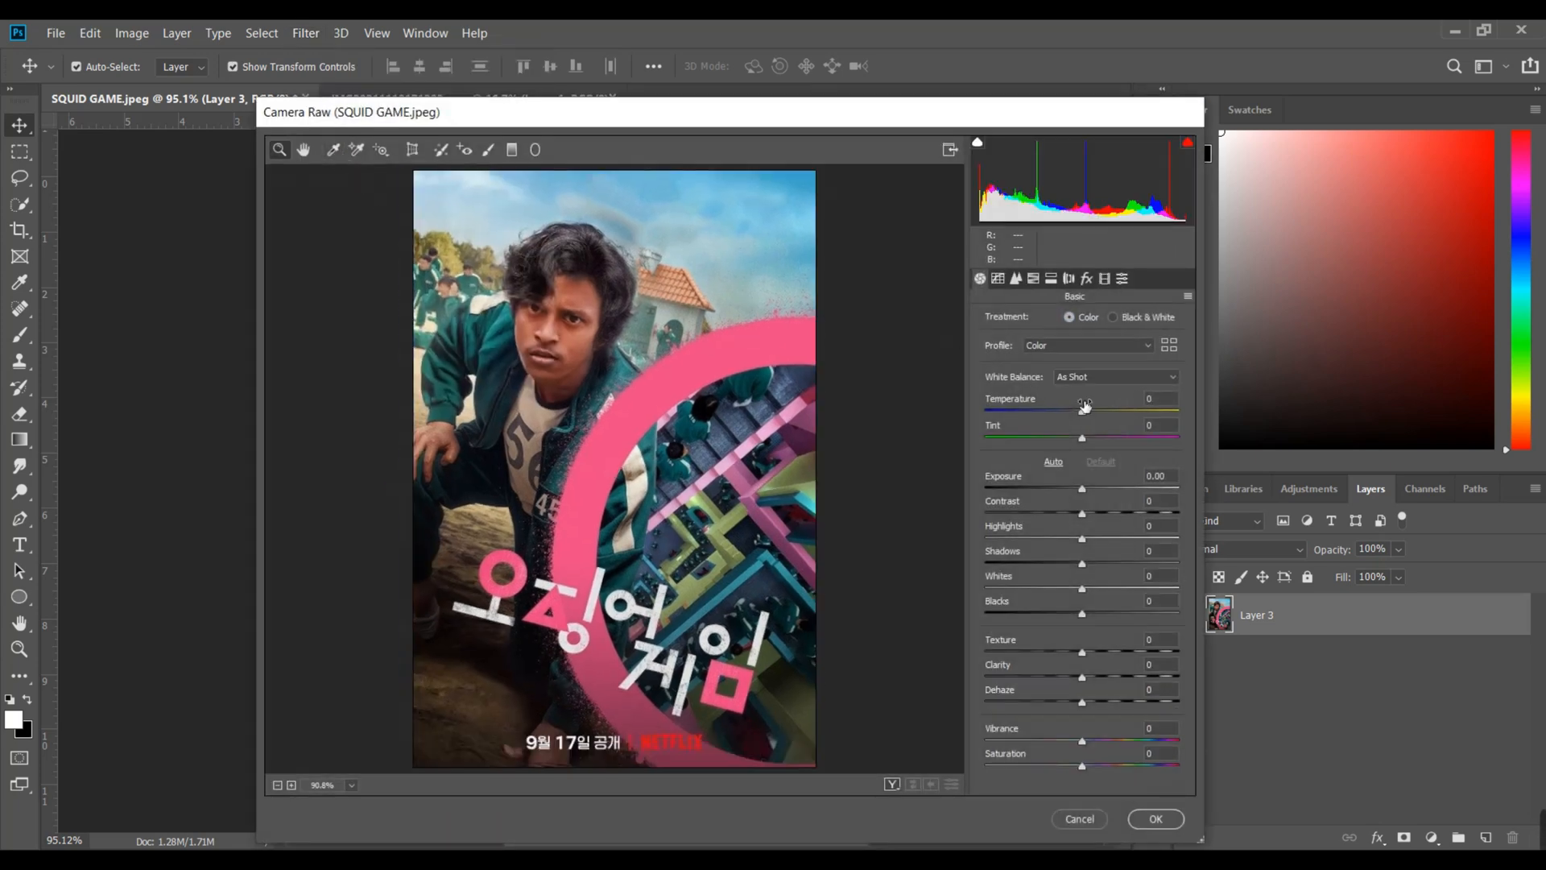
drag(1085, 407, 1086, 409)
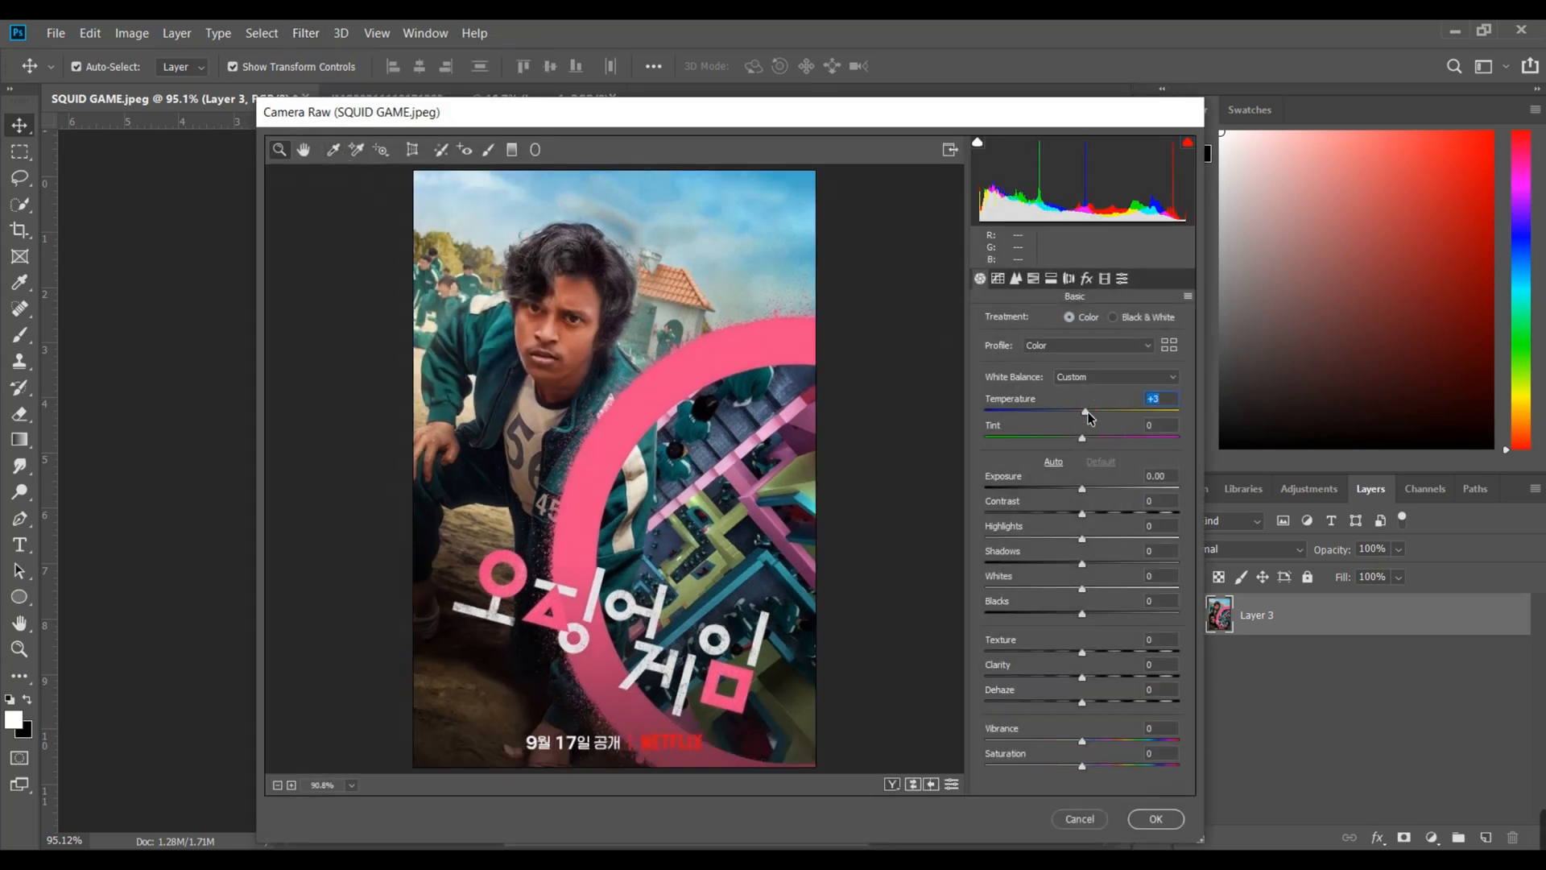
drag(1082, 489, 1080, 703)
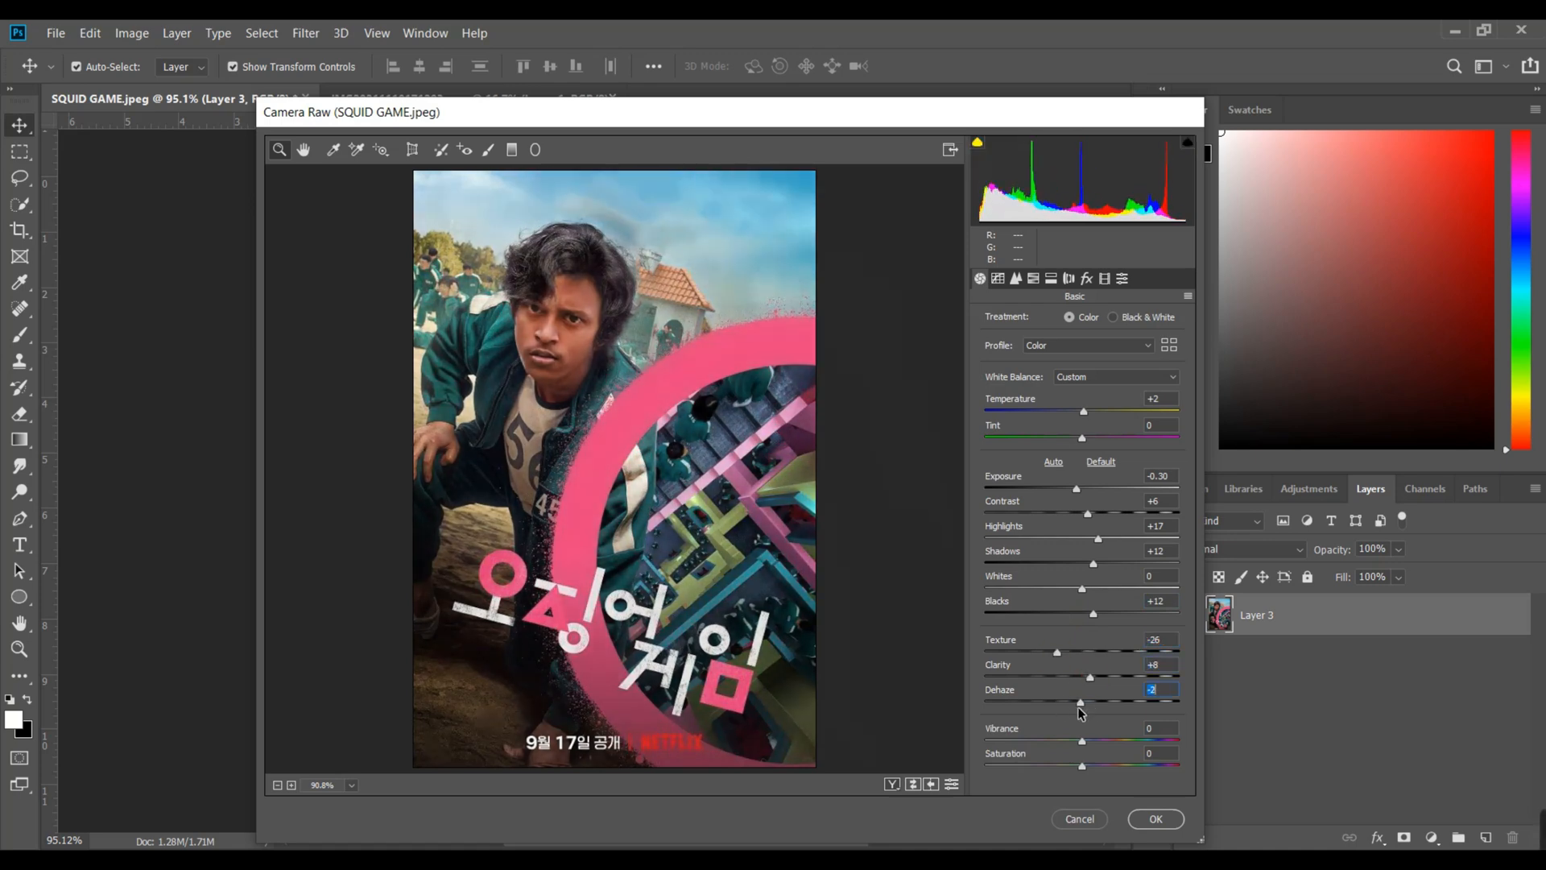
drag(1081, 766, 1074, 741)
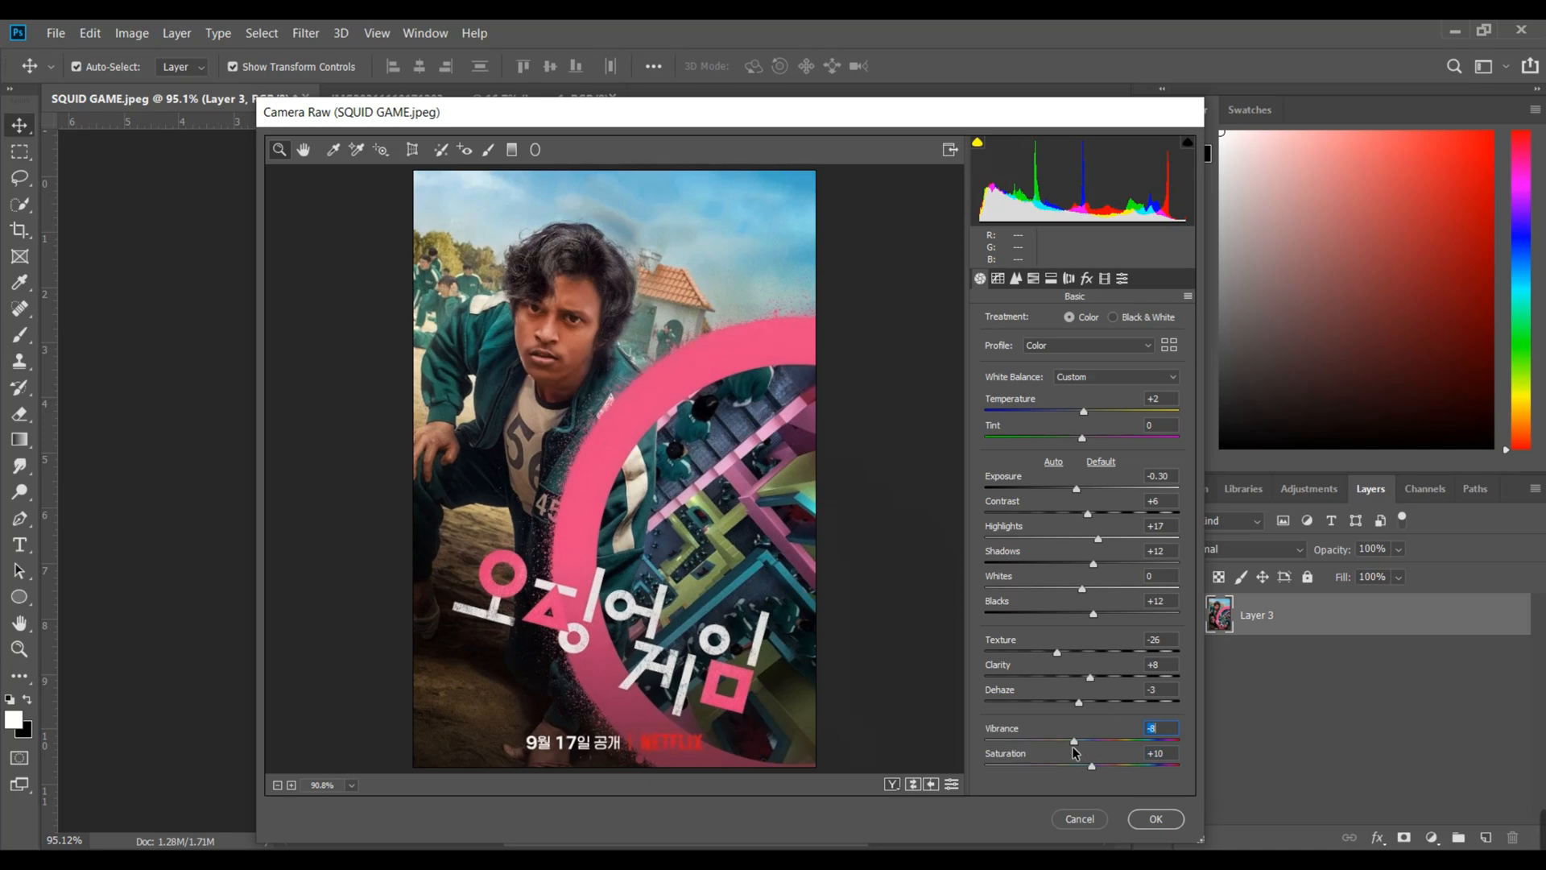
Adjust the Camera Raw tone curve slightly at its shadow and highlight ends
click(998, 280)
drag(998, 585, 1003, 579)
drag(1143, 437, 1145, 446)
Set the Camera Raw sharpening to amount 47, radius 0.8, detail 17 and masking 24
click(1015, 279)
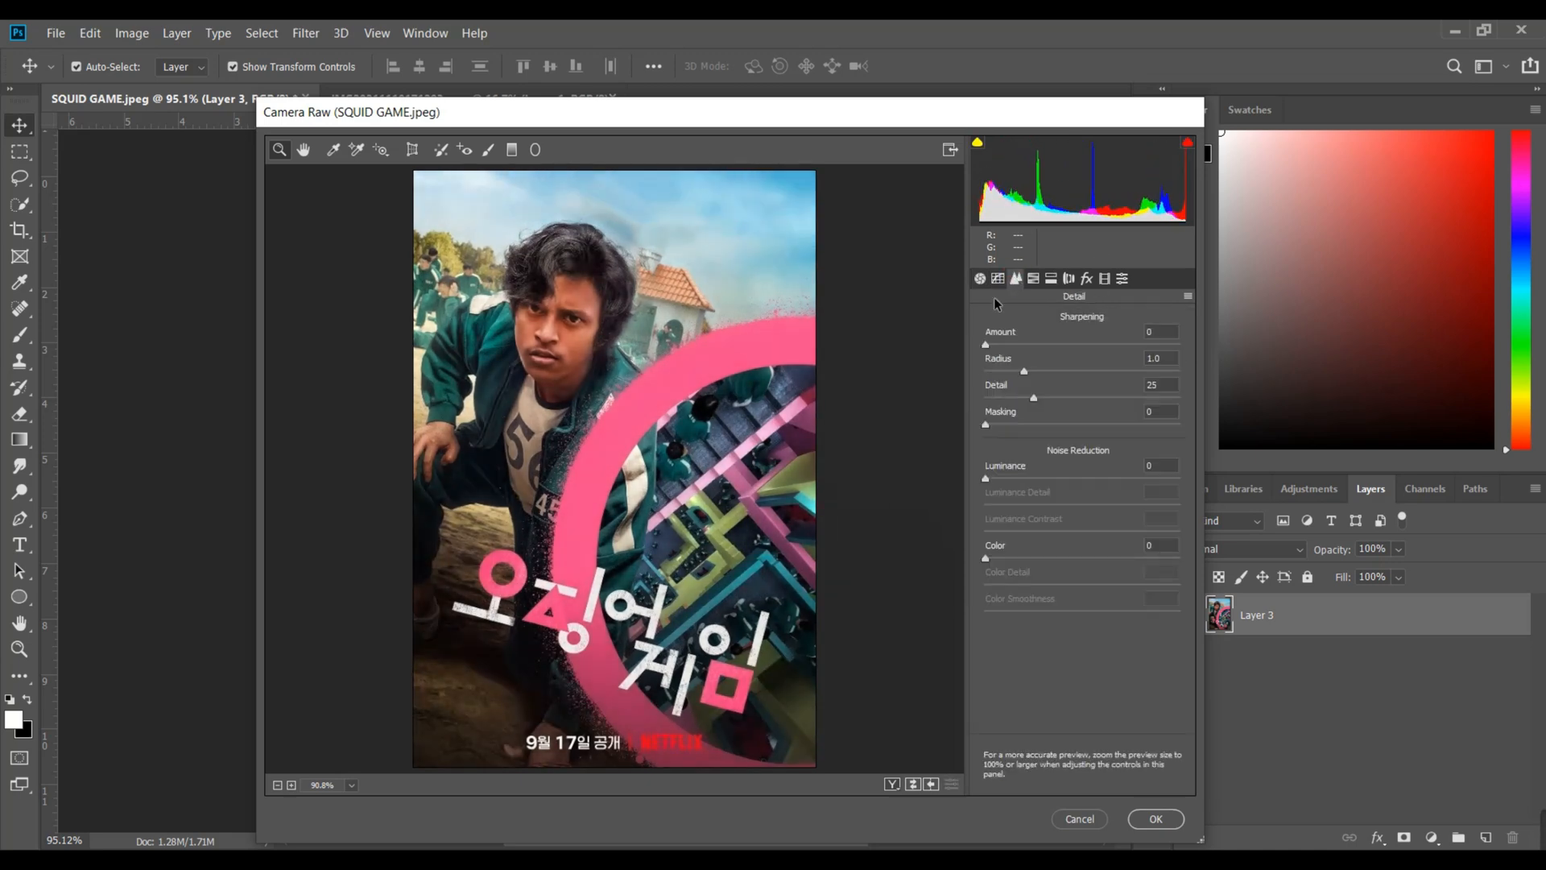
drag(1007, 349, 1048, 344)
click(1023, 372)
scroll(658, 336, up, 2)
click(1004, 346)
scroll(671, 365, down, 1)
drag(1091, 400, 1044, 399)
scroll(524, 387, up, 5)
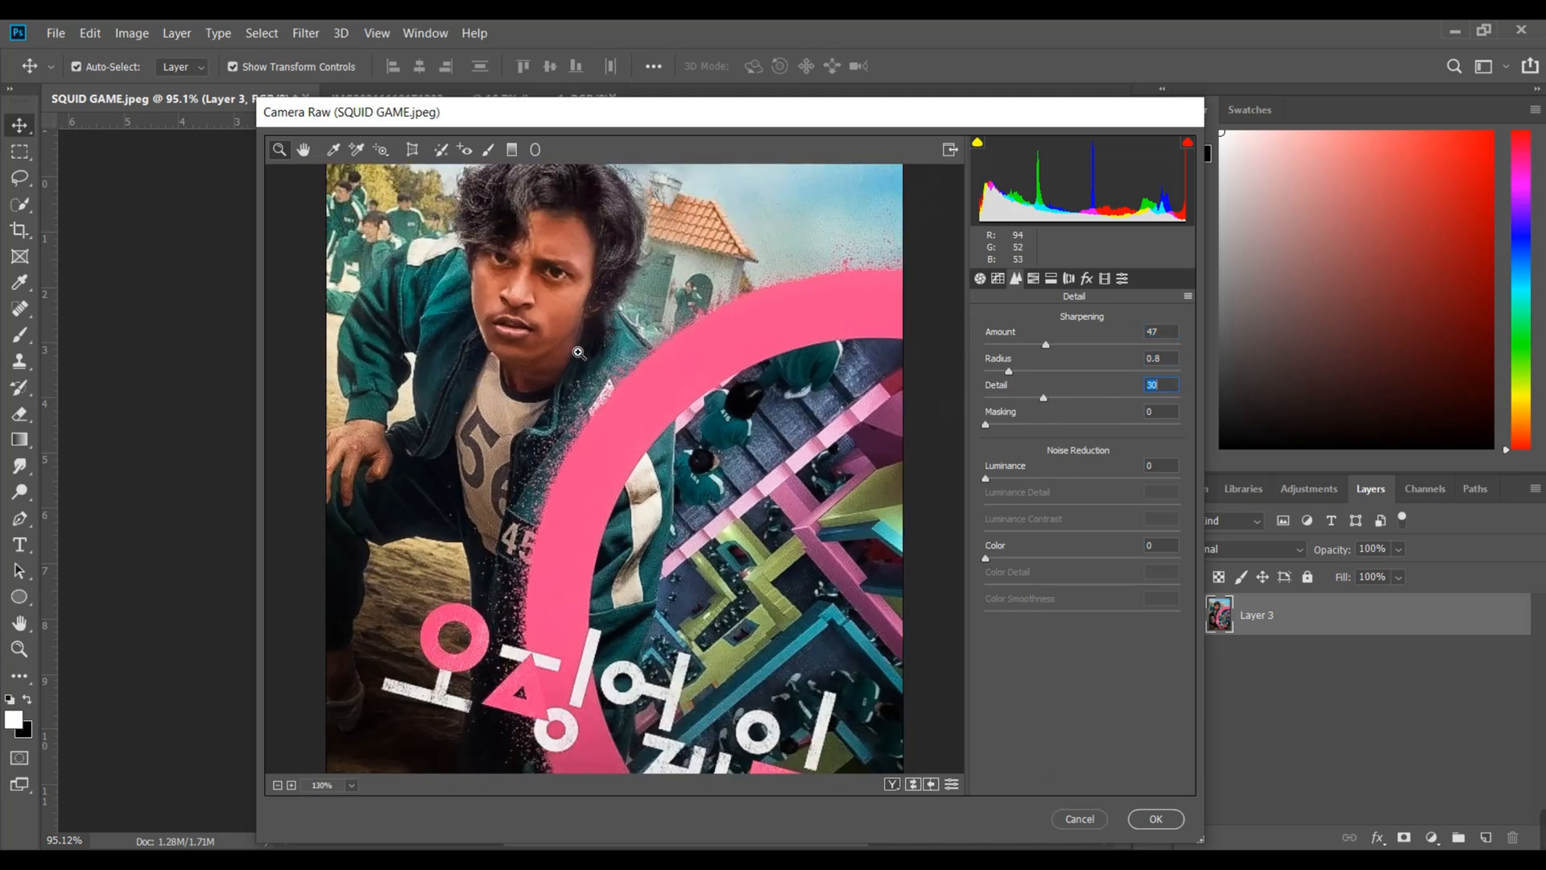
click(1045, 396)
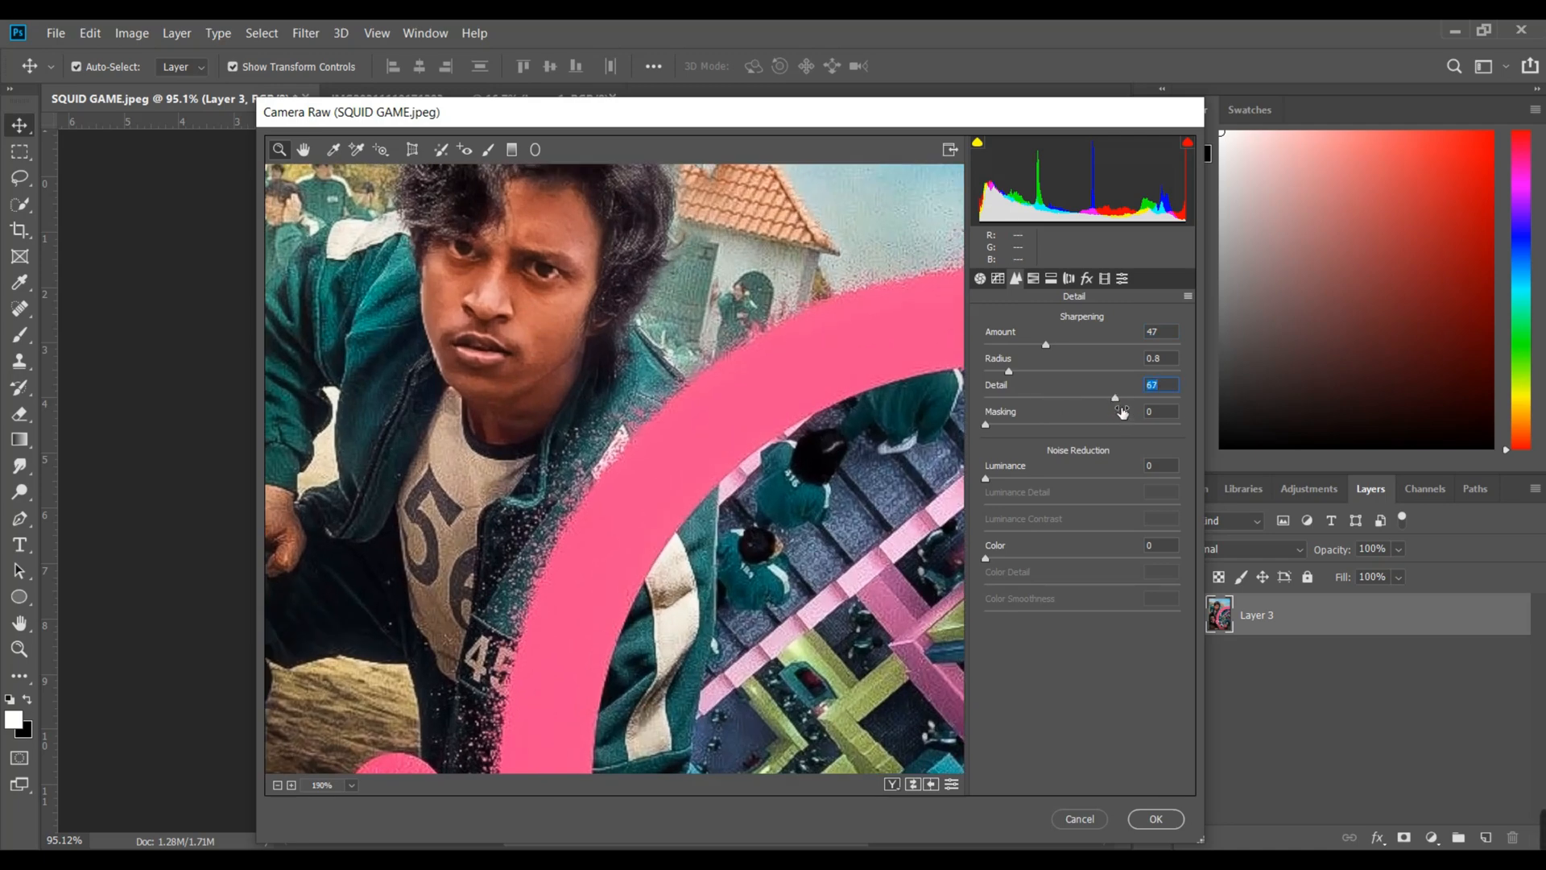
scroll(519, 421, down, 2)
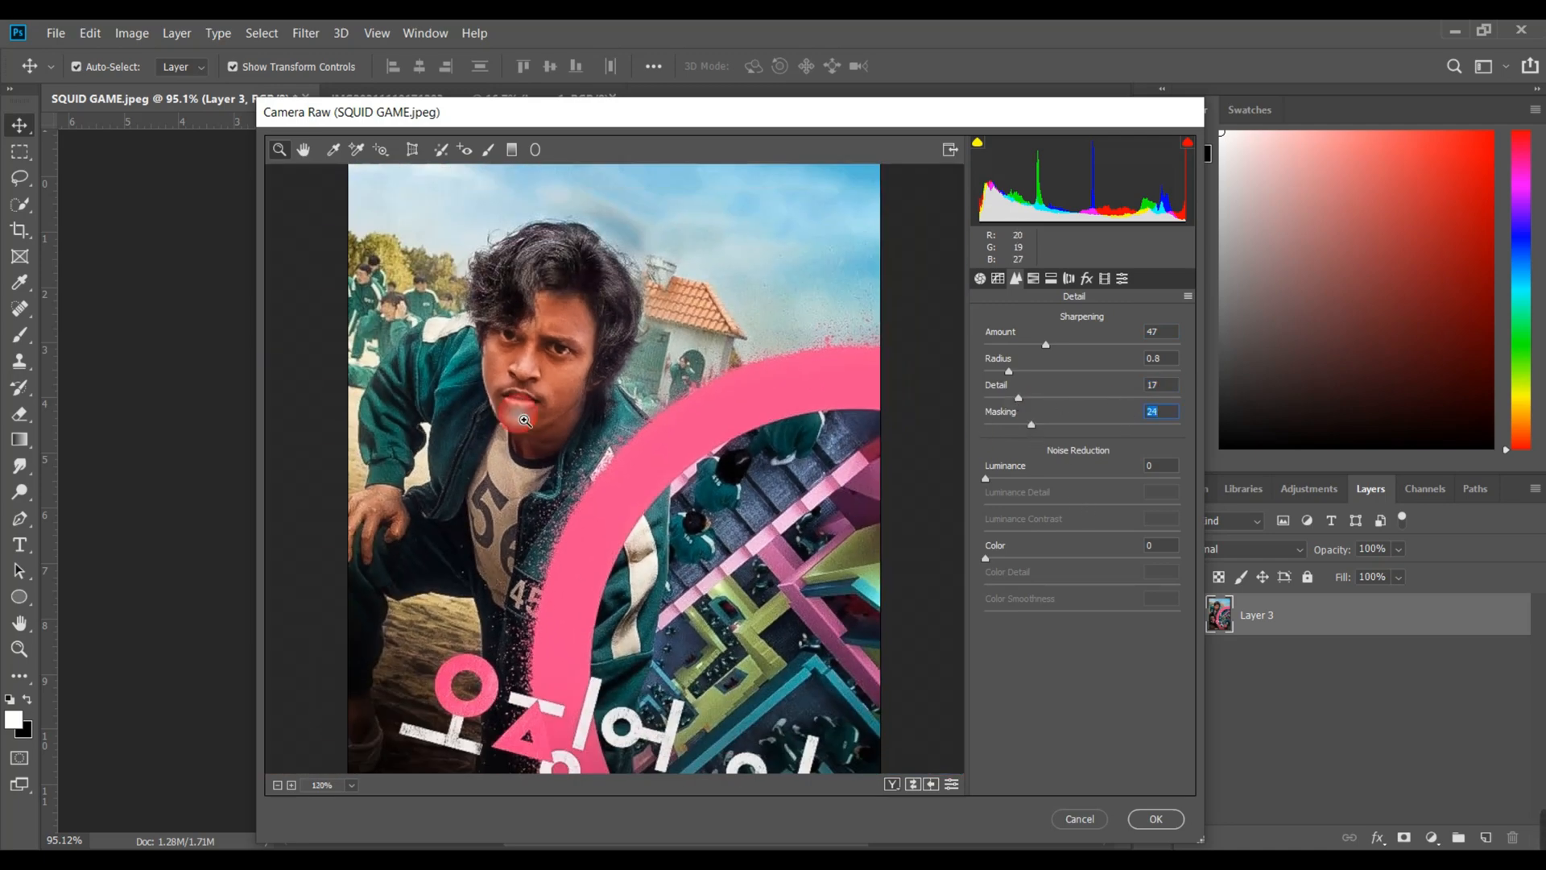
scroll(519, 413, up, 1)
Shift the HSL hues: reds -7, oranges -1, yellows -28, aquas +21, blues -8 and purples +59
click(1033, 278)
drag(1093, 382, 1081, 412)
drag(1082, 433, 1087, 440)
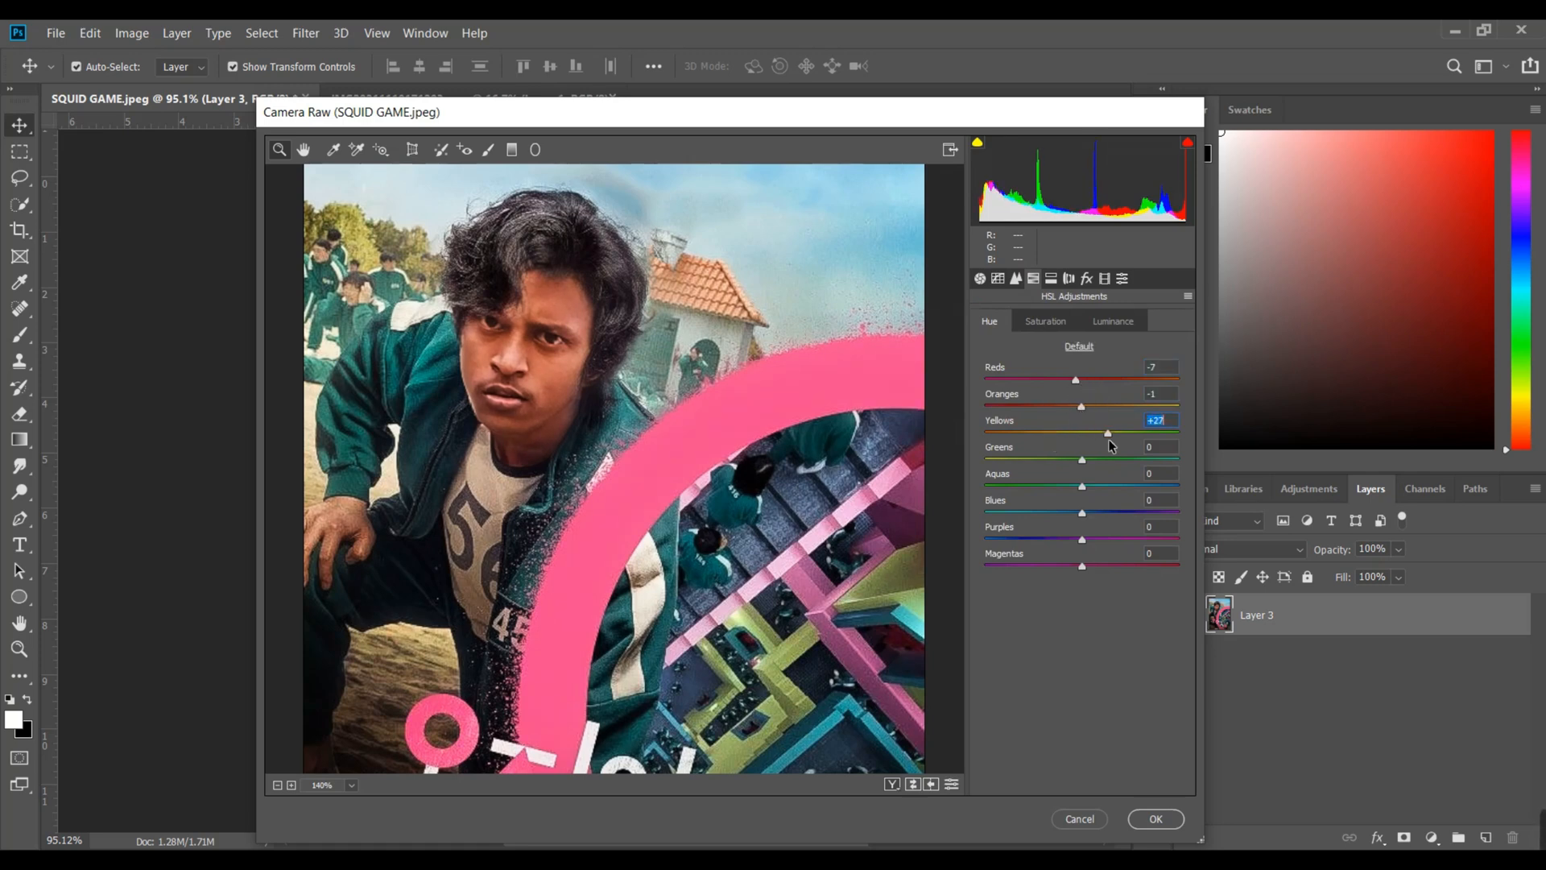
drag(1082, 494, 1044, 540)
key(ctrl+0)
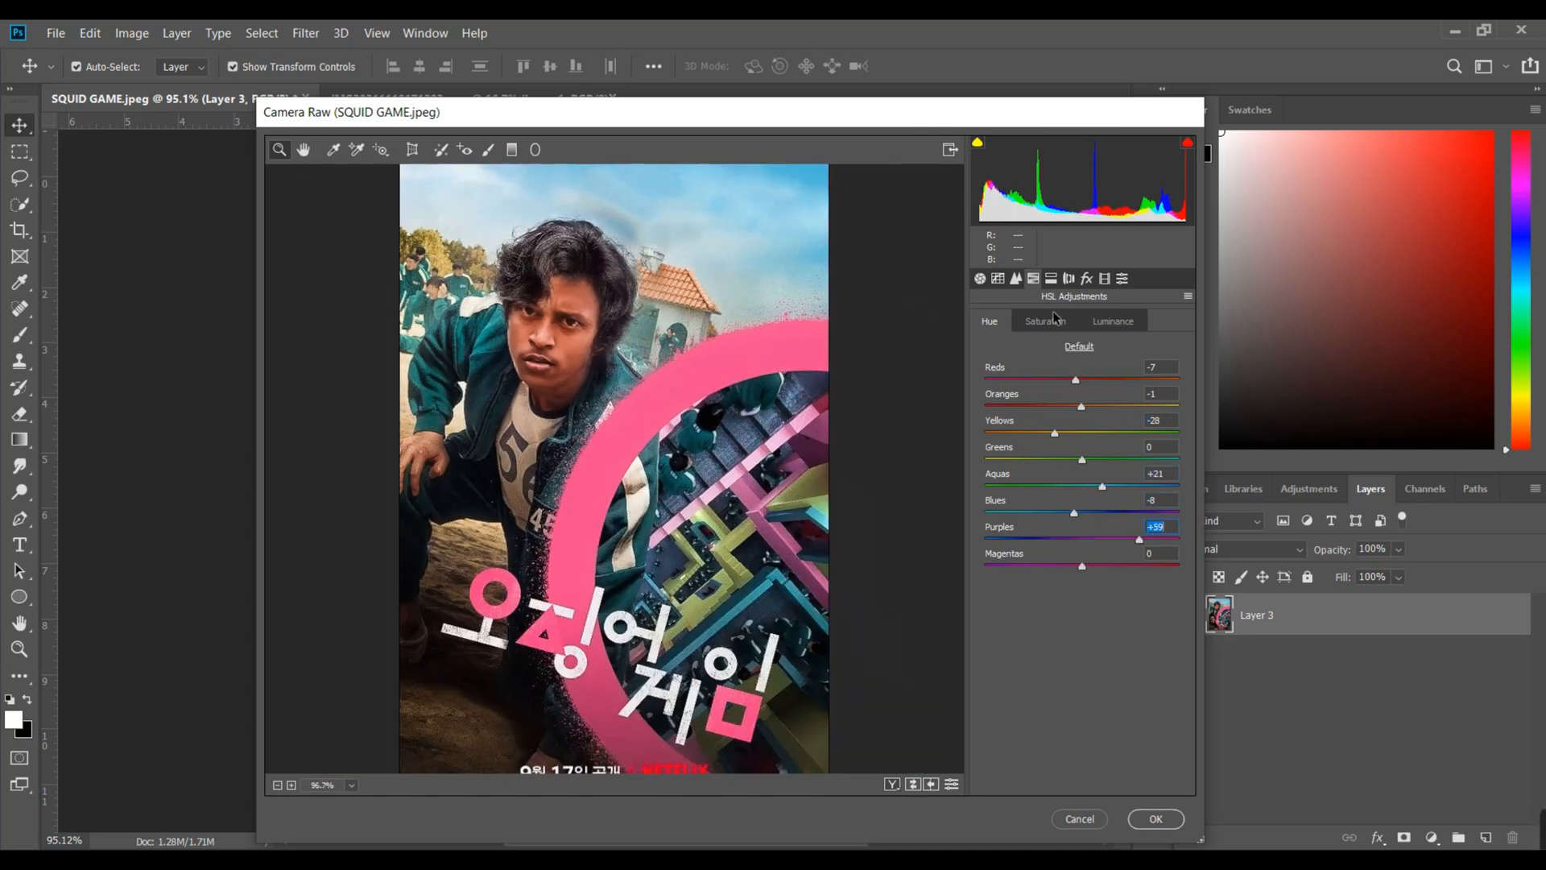
Set the HSL saturation: reds +25, oranges -8, yellows -8, greens +10, aquas +1, blues about -43, purples +63 and magentas +49
click(1046, 322)
drag(1082, 379, 1140, 541)
drag(1010, 513, 1032, 514)
drag(1082, 567, 1129, 569)
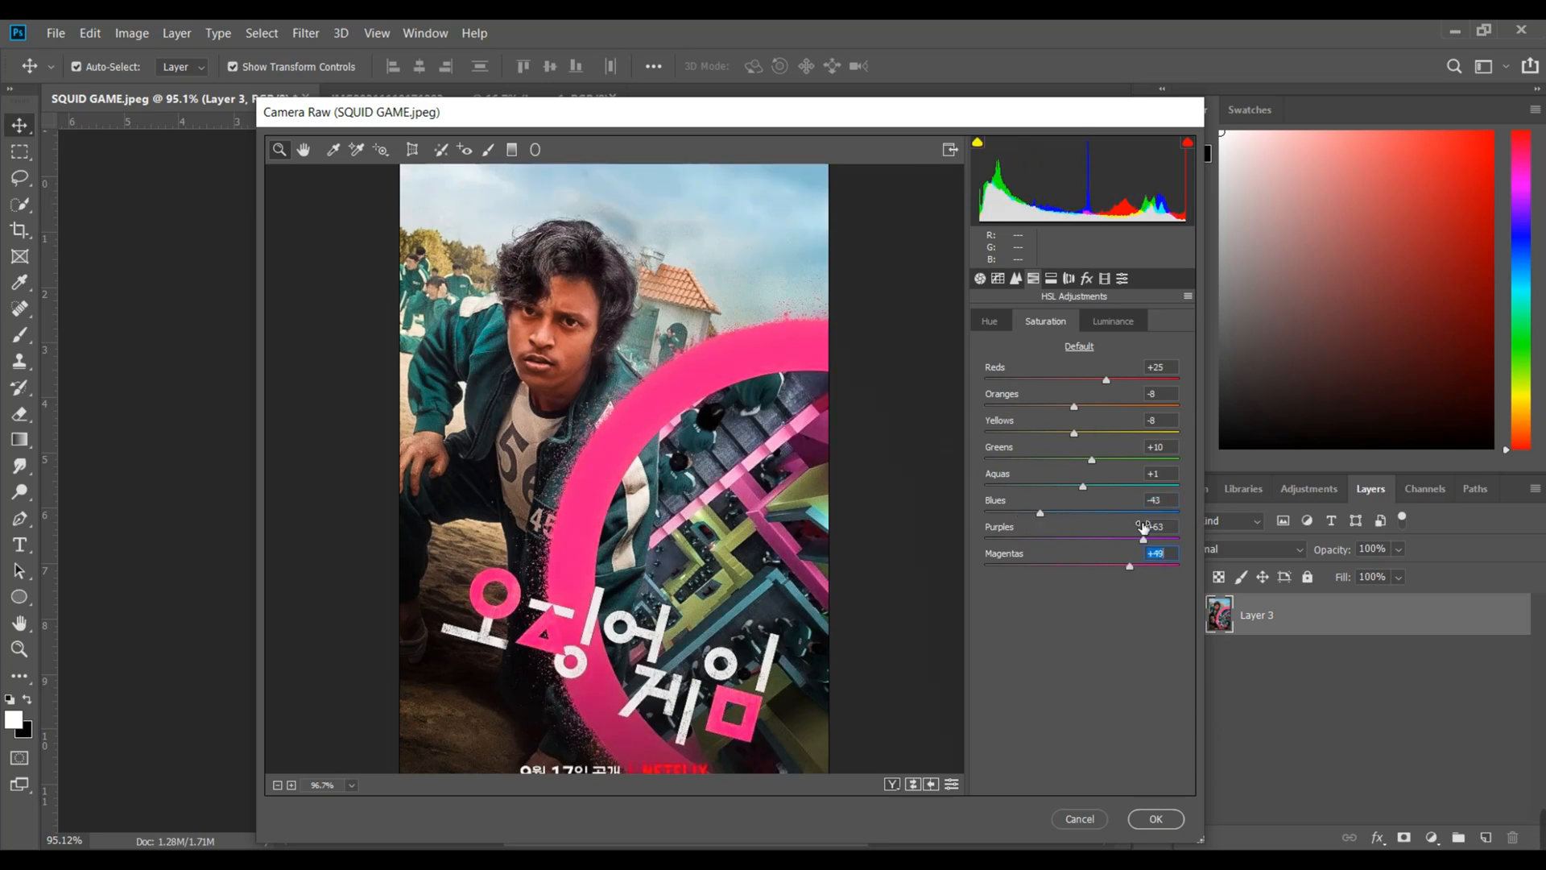
mouse_move(1040, 514)
mouse_down()
mouse_move(1123, 516)
mouse_move(1039, 515)
mouse_up()
Set the HSL luminance: reds +23, oranges +10, yellows +13, aquas +44, blues +1 and purples +22
click(1113, 322)
mouse_move(1084, 380)
mouse_down()
mouse_move(1119, 386)
mouse_move(1064, 414)
mouse_move(1079, 440)
mouse_move(1091, 407)
mouse_up()
drag(1081, 486, 1126, 488)
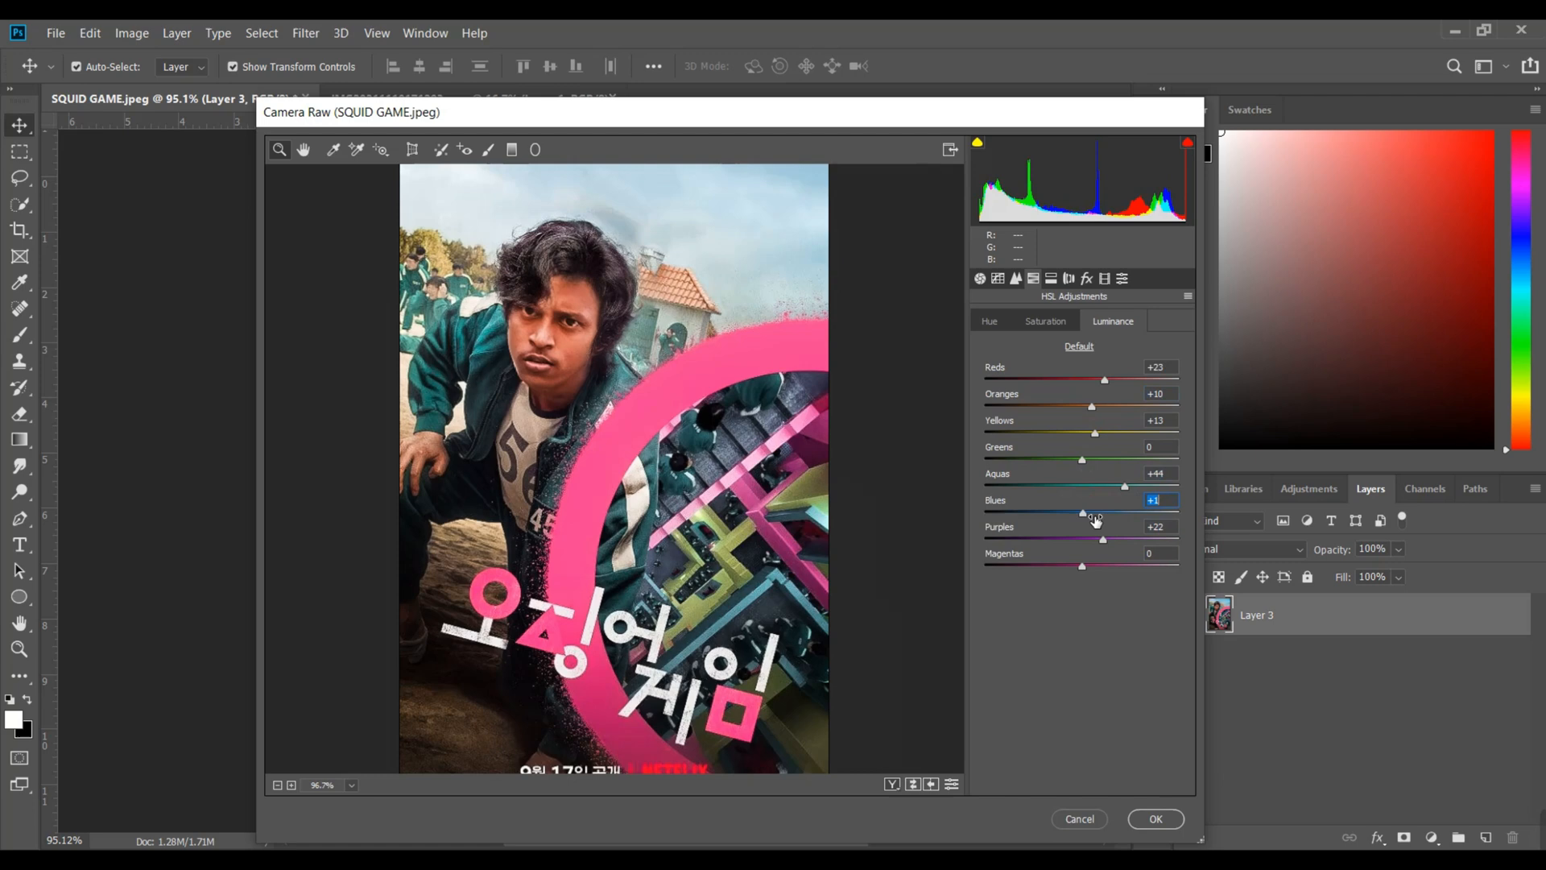
Add light split toning to the highlights and shadows, with the balance shifted toward the highlights
click(1051, 278)
drag(985, 370, 1009, 343)
drag(1083, 413, 1121, 413)
mouse_move(987, 494)
mouse_down()
mouse_move(1023, 494)
mouse_move(995, 484)
mouse_up()
Apply a slight purple defringe and lighten the image corners with the lens vignetting correction
click(1069, 278)
click(989, 418)
drag(1098, 444, 1115, 444)
drag(1083, 583, 1127, 583)
Add grain to the image with an amount of 6
click(1086, 278)
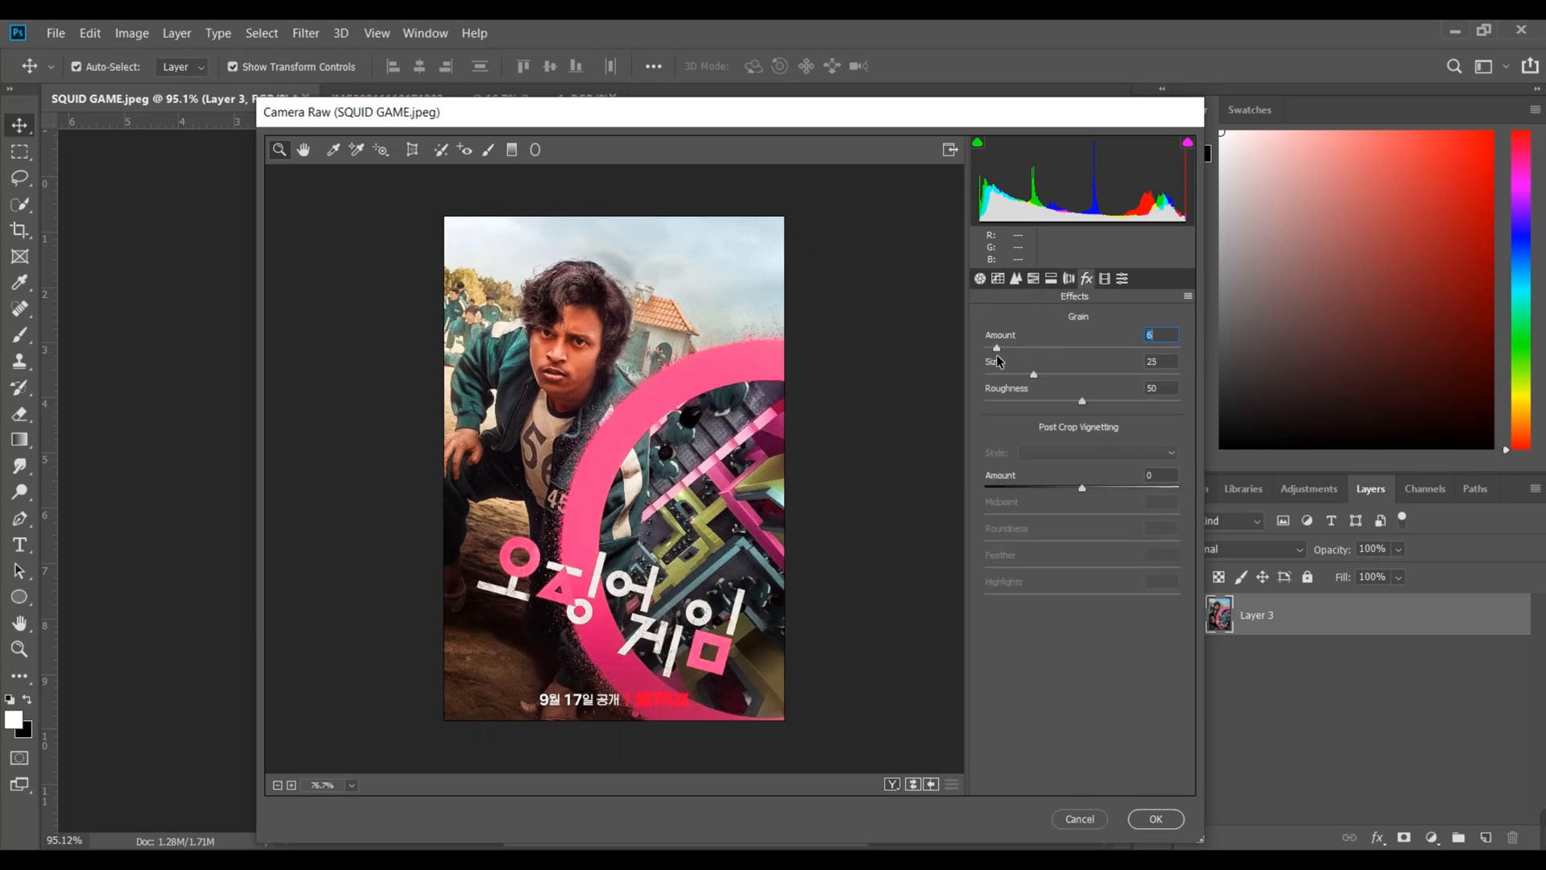